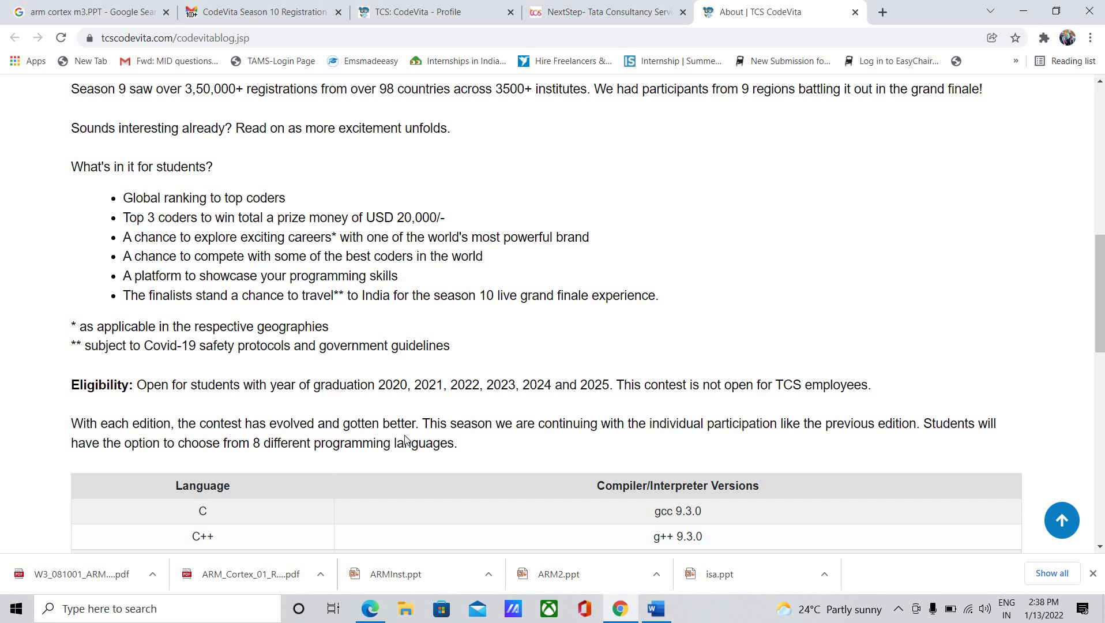
{"action": "scroll", "coordinate": [405, 439], "scroll_direction": "down", "scroll_amount": 4}
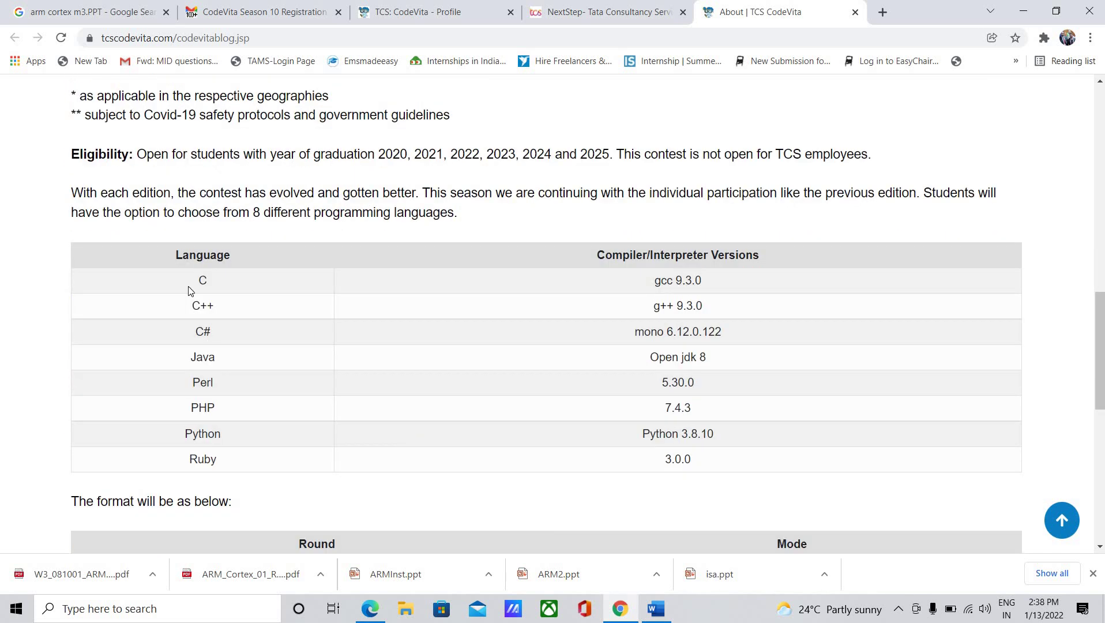
{"action": "left_click_drag", "start_coordinate": [196, 280], "coordinate": [260, 464]}
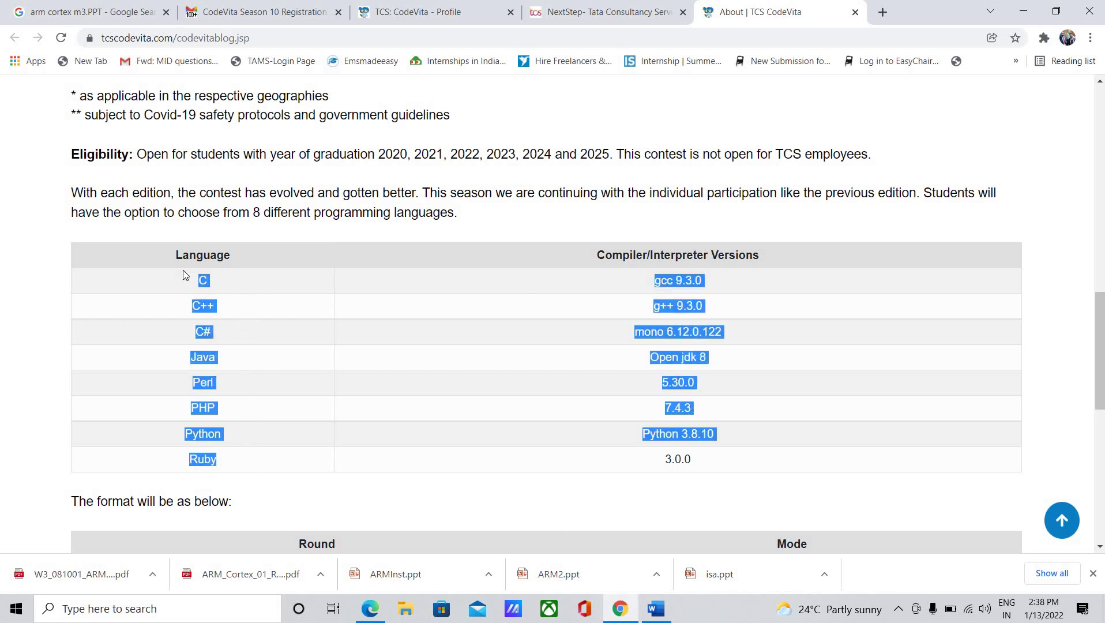
{"action": "left_click", "coordinate": [332, 285]}
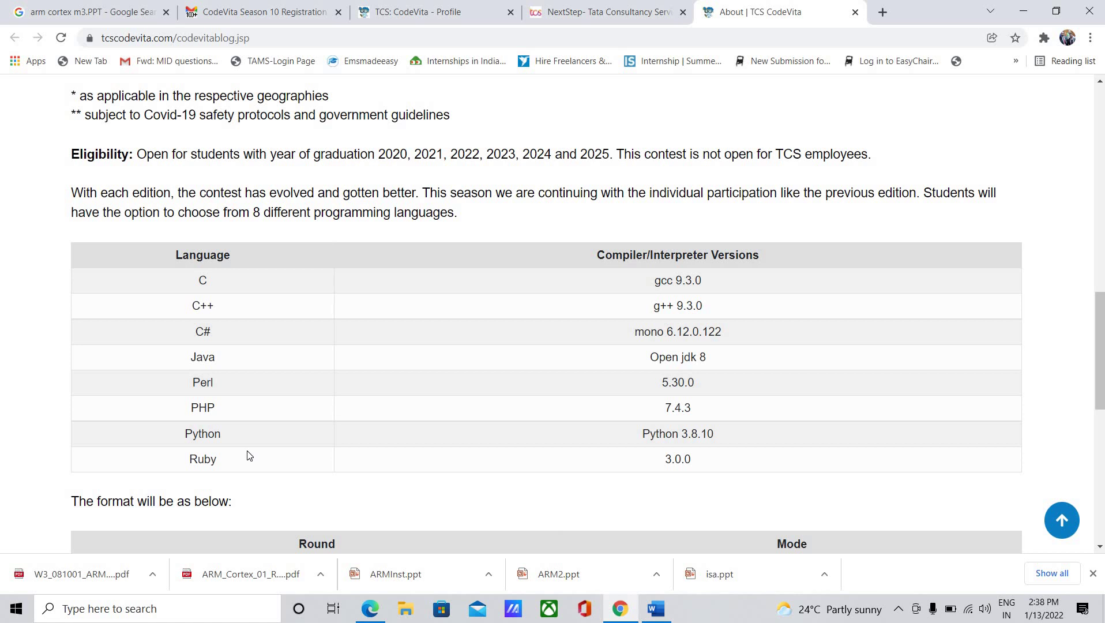
{"action": "scroll", "coordinate": [249, 455], "scroll_direction": "down", "scroll_amount": 3}
{"action": "scroll", "coordinate": [249, 455], "scroll_direction": "down", "scroll_amount": 4}
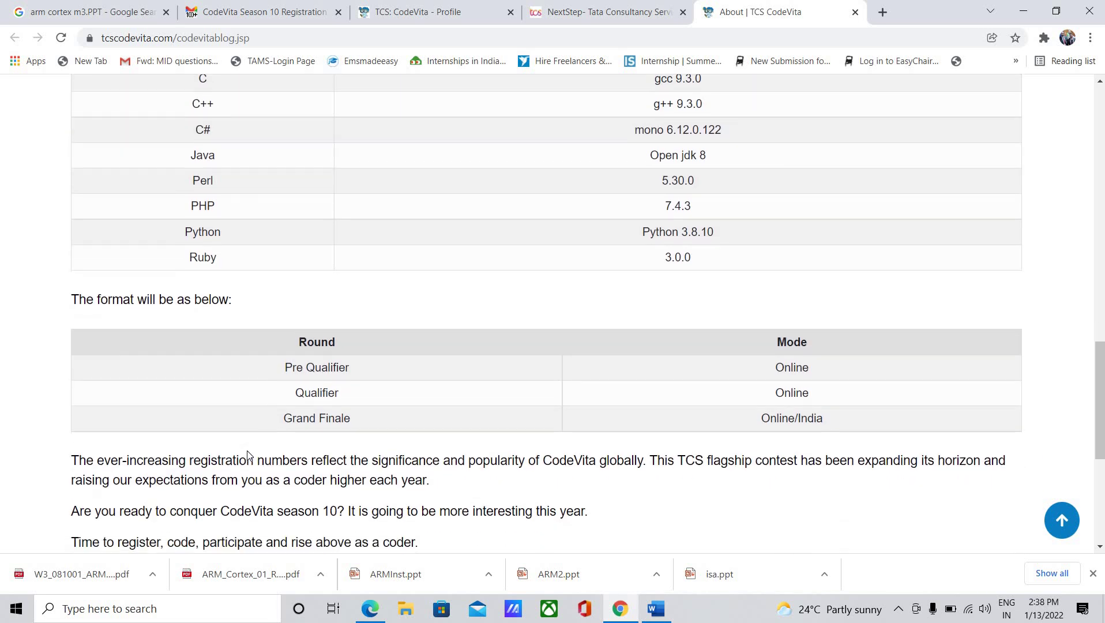
{"action": "scroll", "coordinate": [249, 455], "scroll_direction": "up", "scroll_amount": 1}
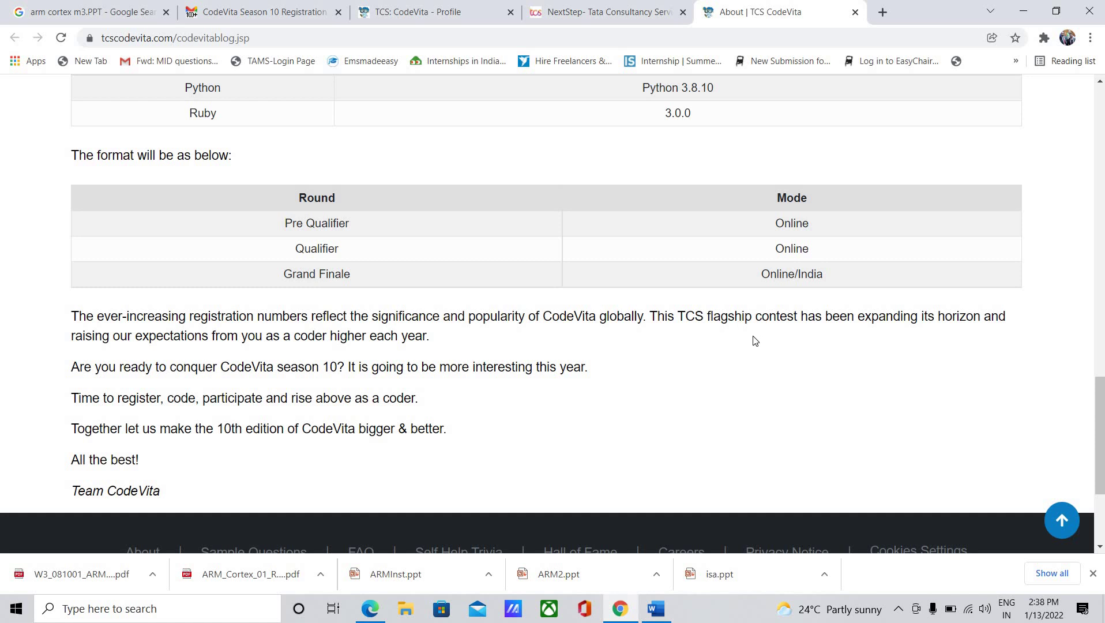
{"action": "scroll", "coordinate": [754, 341], "scroll_direction": "up", "scroll_amount": 15}
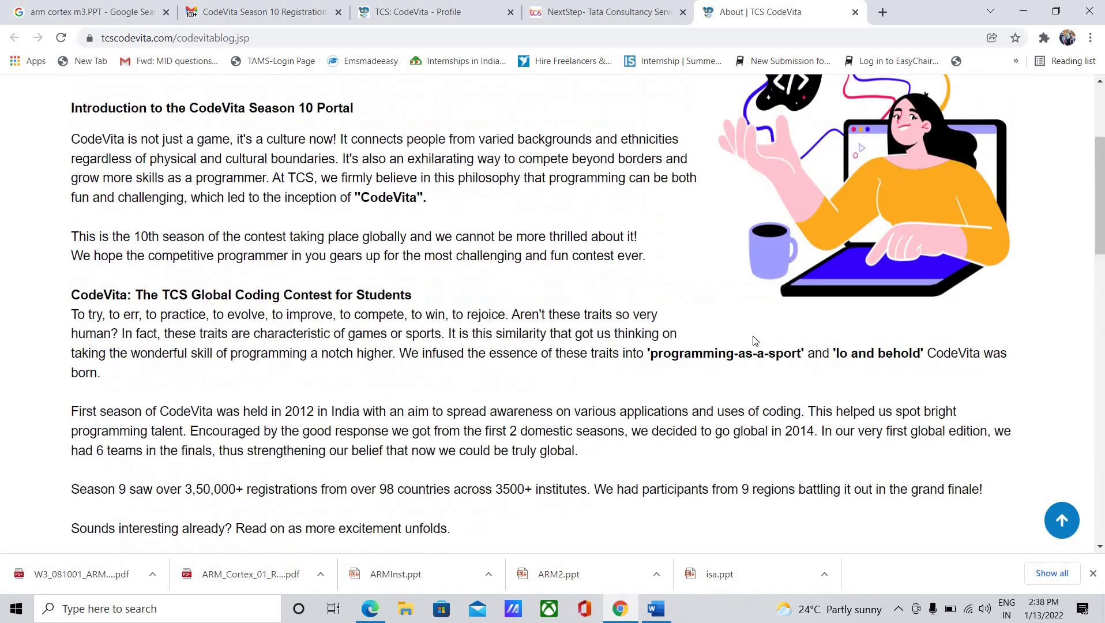
{"action": "scroll", "coordinate": [754, 341], "scroll_direction": "up", "scroll_amount": 4}
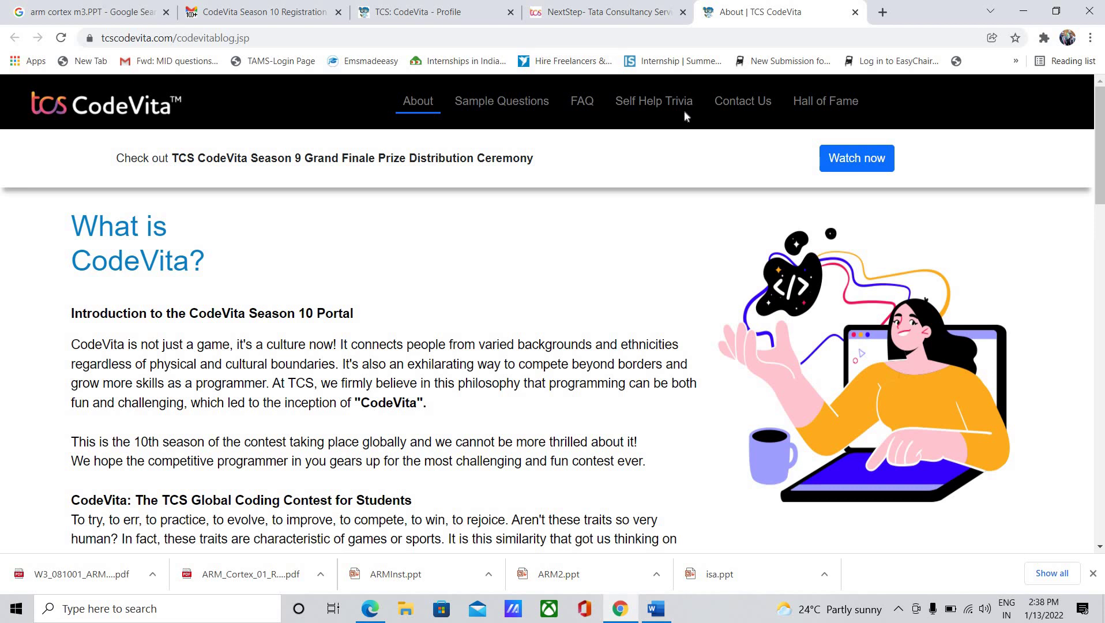
Trim the address bar to tcscodevita.com and load the CodeVita home page.
{"action": "left_click", "coordinate": [280, 38]}
{"action": "left_click", "coordinate": [280, 38]}
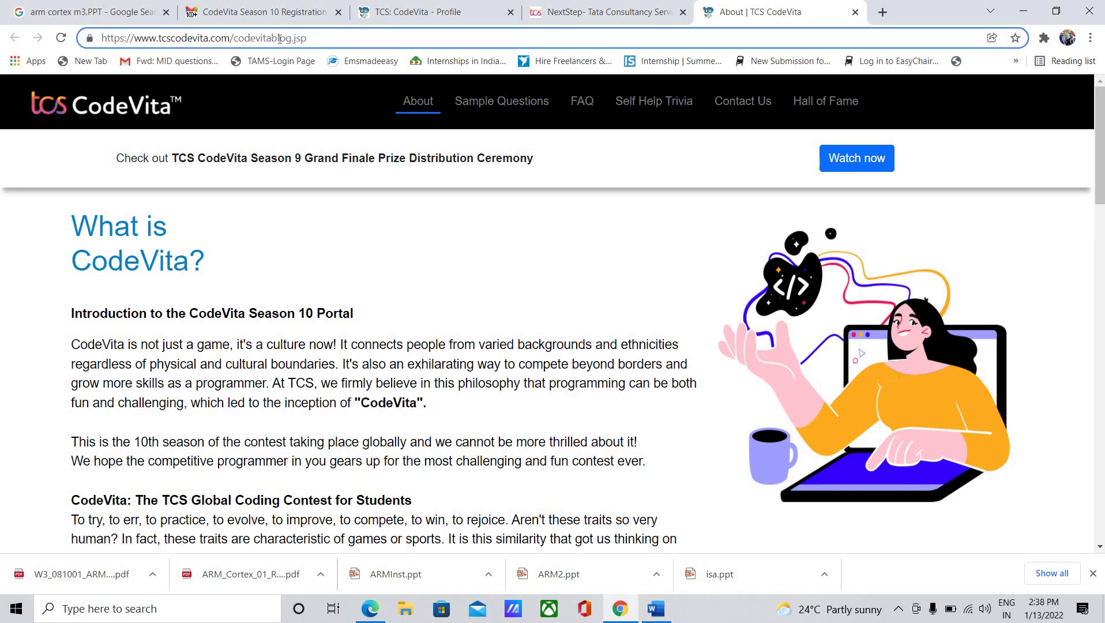
{"action": "key", "text": "BackSpace"}
{"action": "key", "text": "BackSpace"}
{"action": "key", "text": "BackSpace"}
{"action": "key", "text": "BackSpace"}
{"action": "key", "text": "BackSpace"}
{"action": "key", "text": "BackSpace"}
{"action": "key", "text": "BackSpace"}
{"action": "key", "text": "BackSpace"}
{"action": "key", "text": "BackSpace"}
{"action": "key", "text": "BackSpace"}
{"action": "key", "text": "BackSpace"}
{"action": "key", "text": "BackSpace"}
{"action": "key", "text": "BackSpace"}
{"action": "key", "text": "BackSpace"}
{"action": "key", "text": "BackSpace"}
{"action": "key", "text": "BackSpace"}
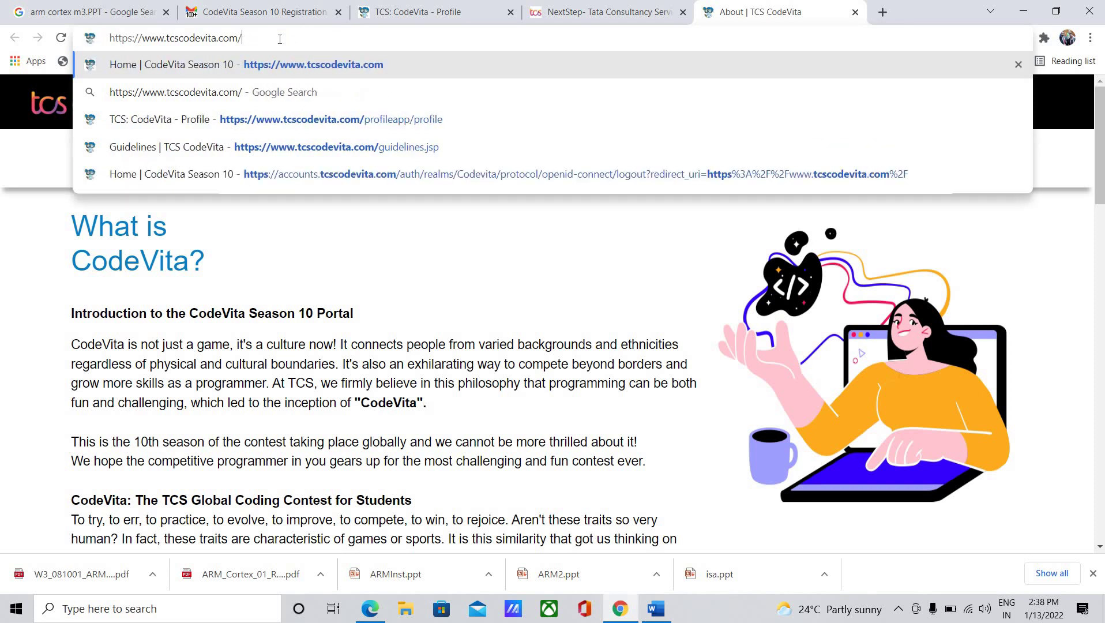
{"action": "key", "text": "Return"}
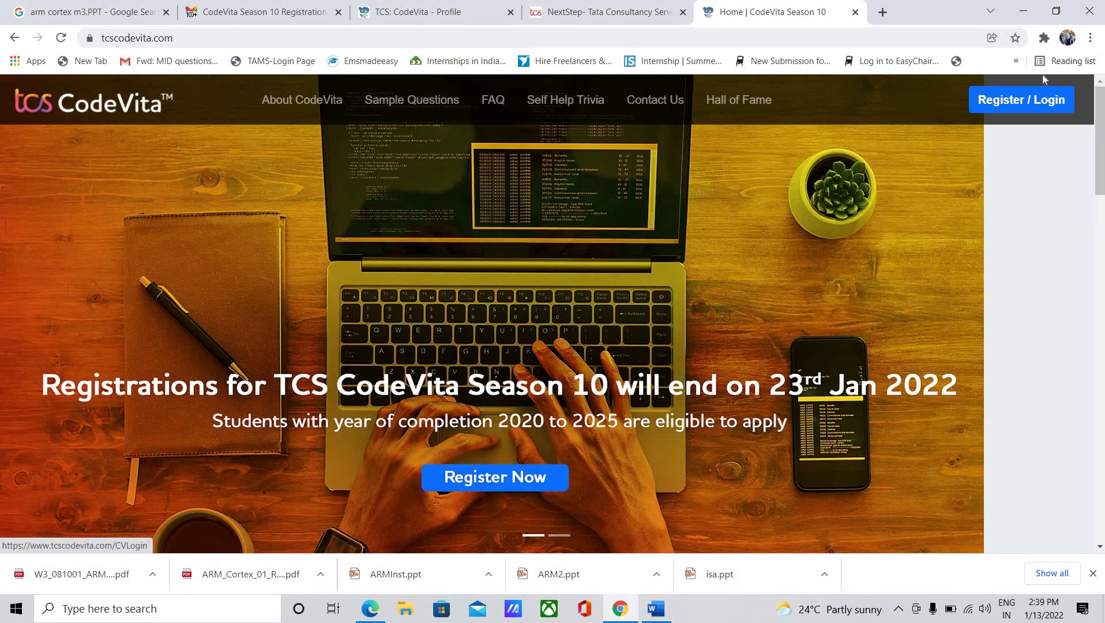
Sign in to CodeVita with the account e-mail and password.
{"action": "left_click", "coordinate": [1015, 109]}
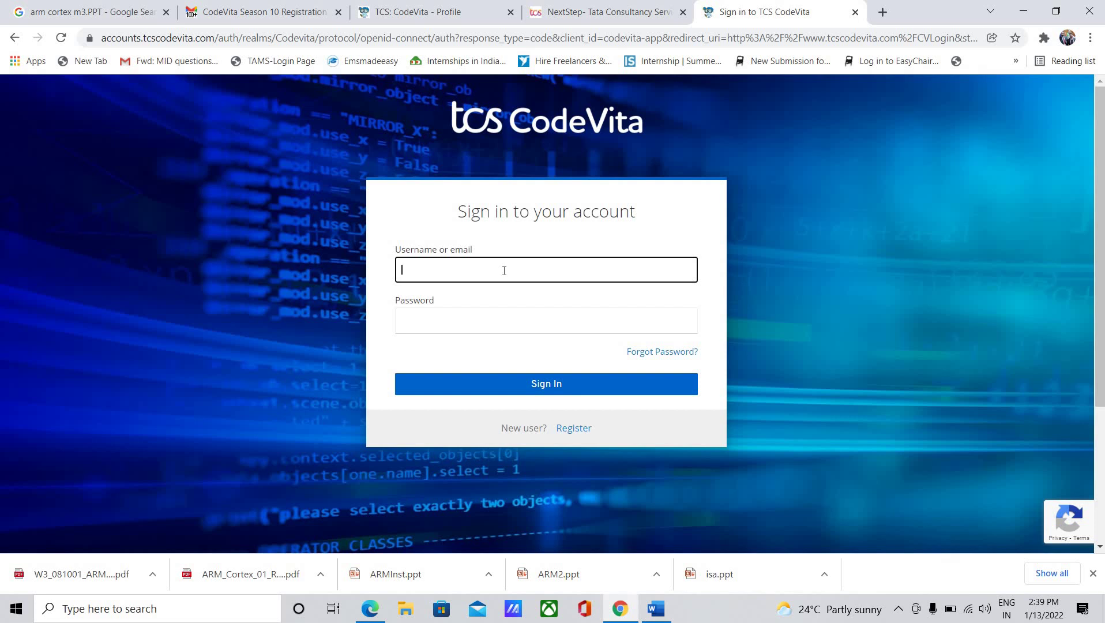
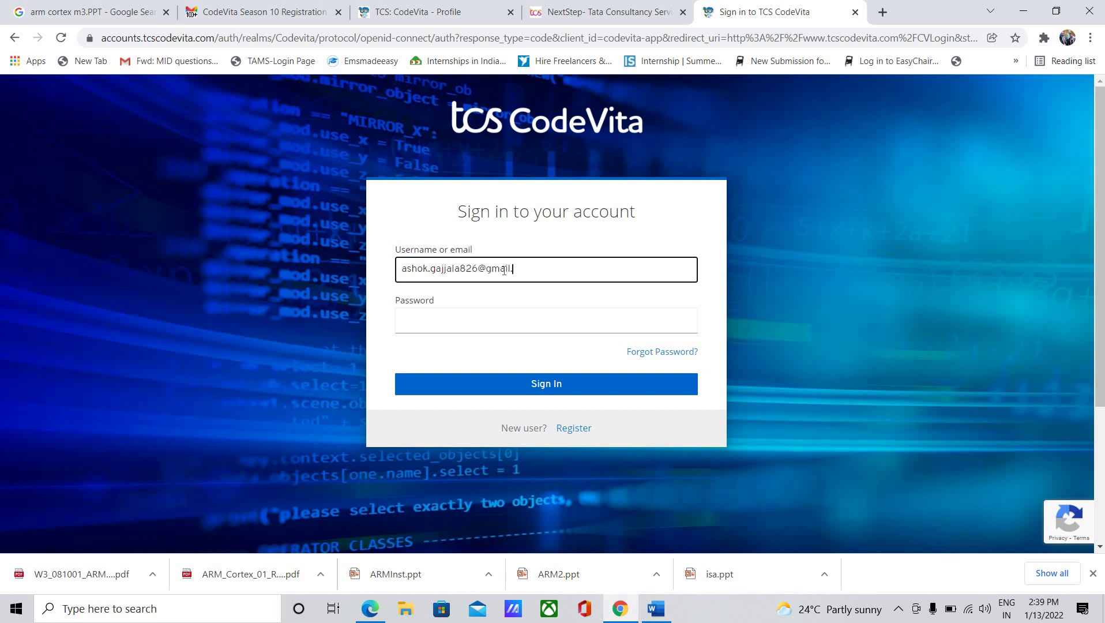
{"action": "key", "text": "Tab"}
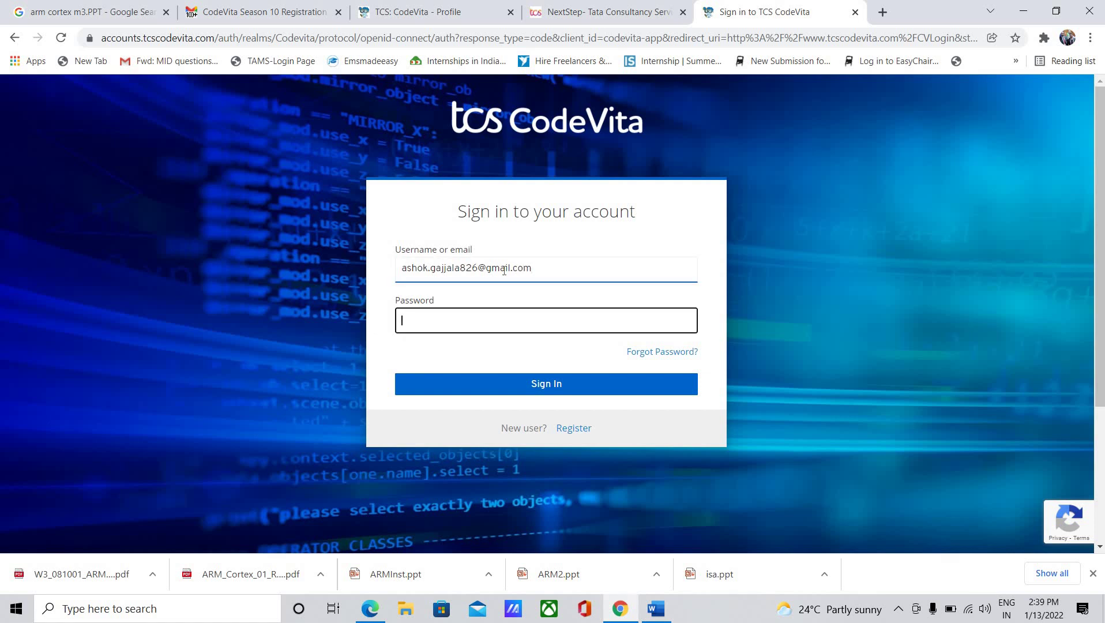
{"action": "type", "text": "•••••••••••••"}
{"action": "left_click", "coordinate": [545, 384]}
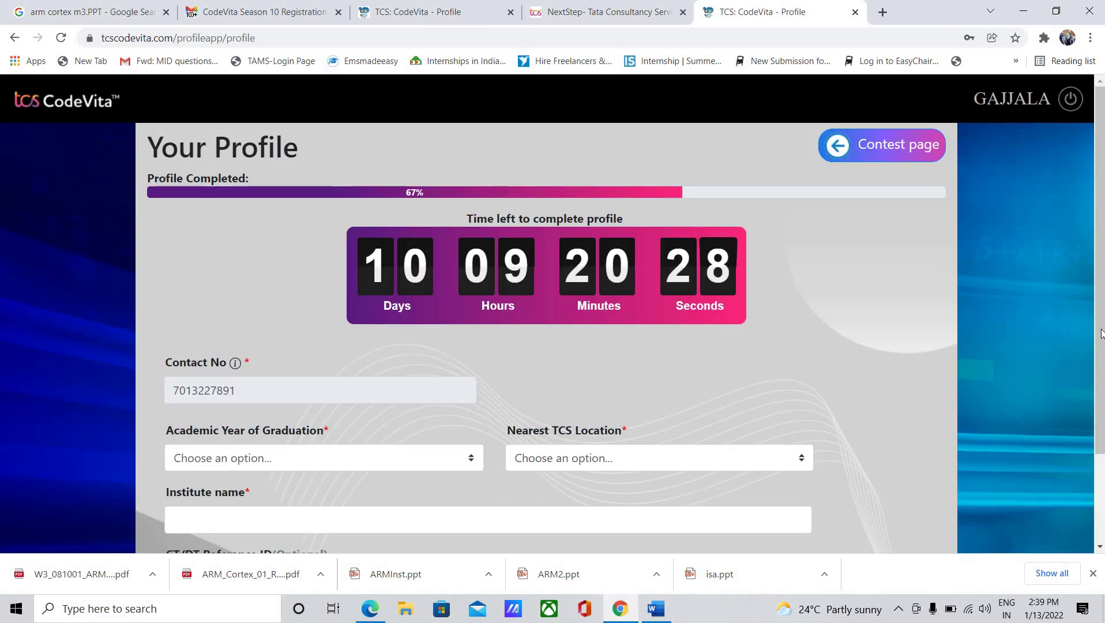
Choose 2022 as the graduation year and Hyderabad as the nearest TCS location.
{"action": "scroll", "coordinate": [1102, 333], "scroll_direction": "down", "scroll_amount": 2}
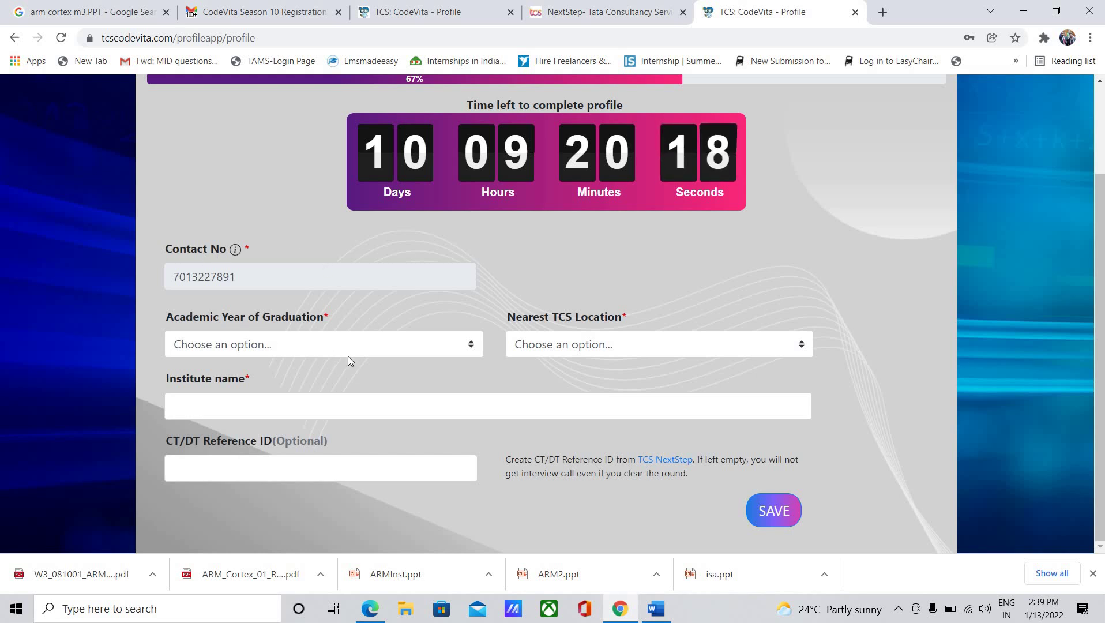
{"action": "left_click", "coordinate": [298, 352]}
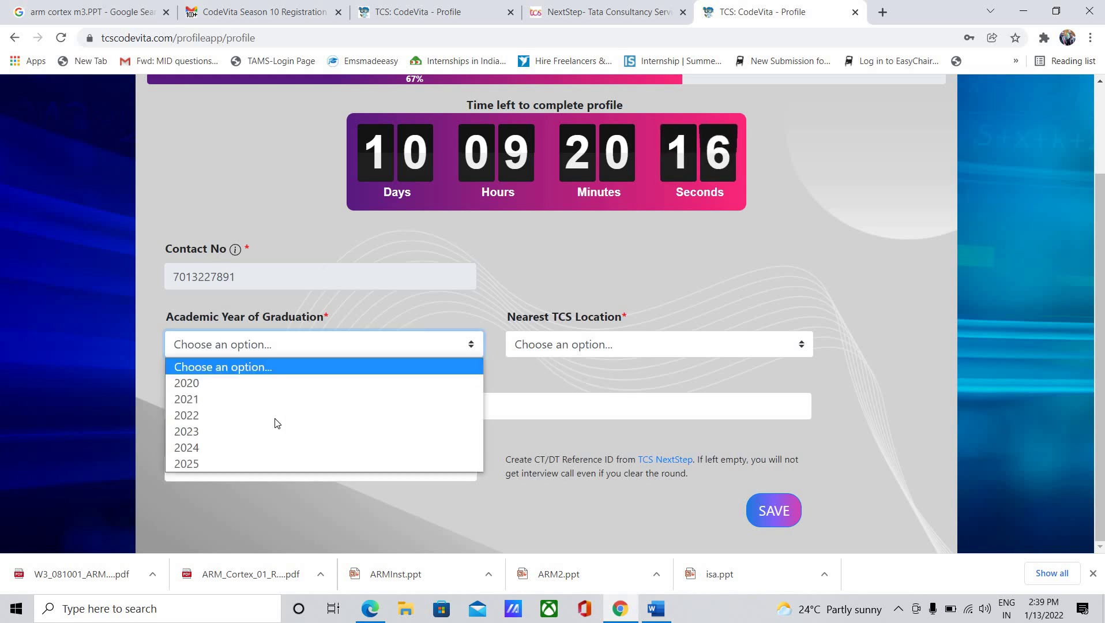
{"action": "key", "text": "Return"}
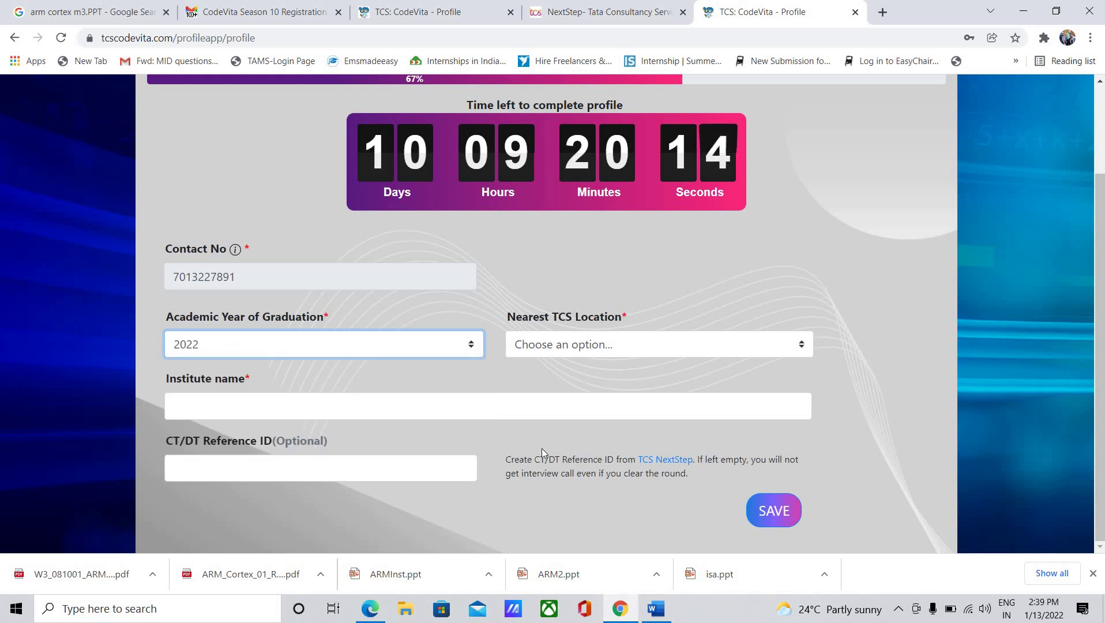
{"action": "key", "text": "Tab"}
{"action": "key", "text": "alt+Down"}
{"action": "key", "text": "Return"}
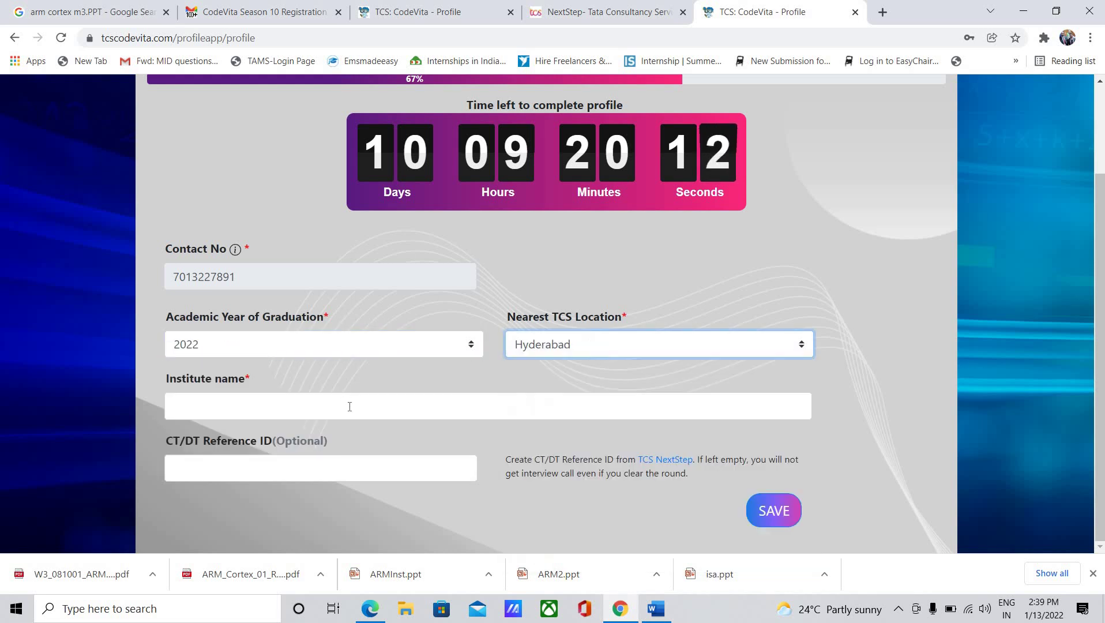
{"action": "key", "text": "Tab"}
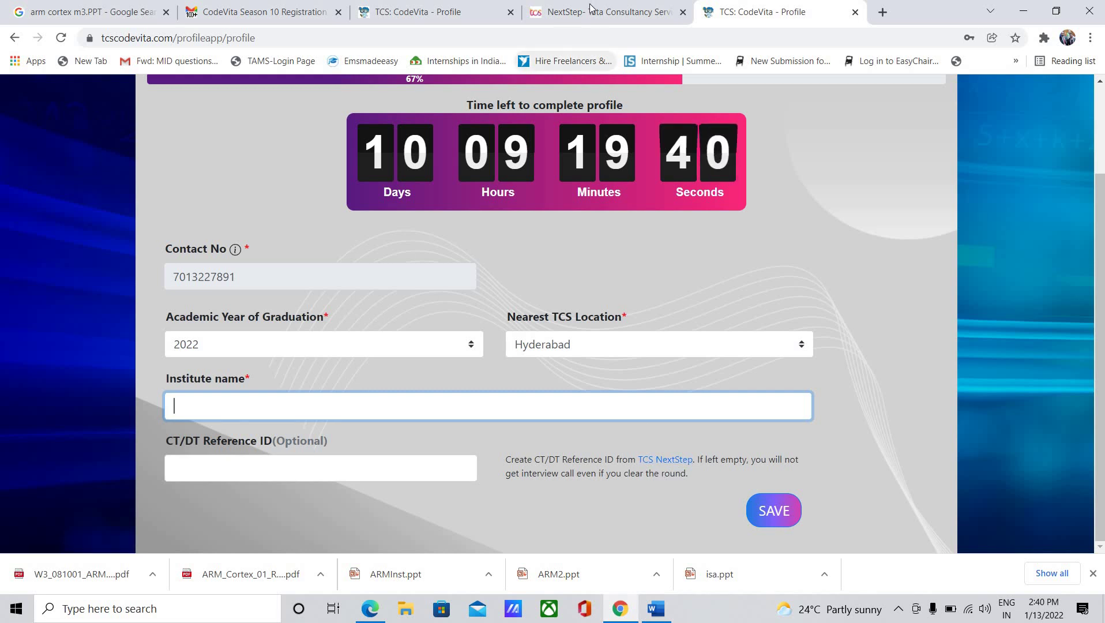
Submit the NextStep registration form, dismiss the downloads bar, and reload the page.
{"action": "left_click", "coordinate": [567, 13]}
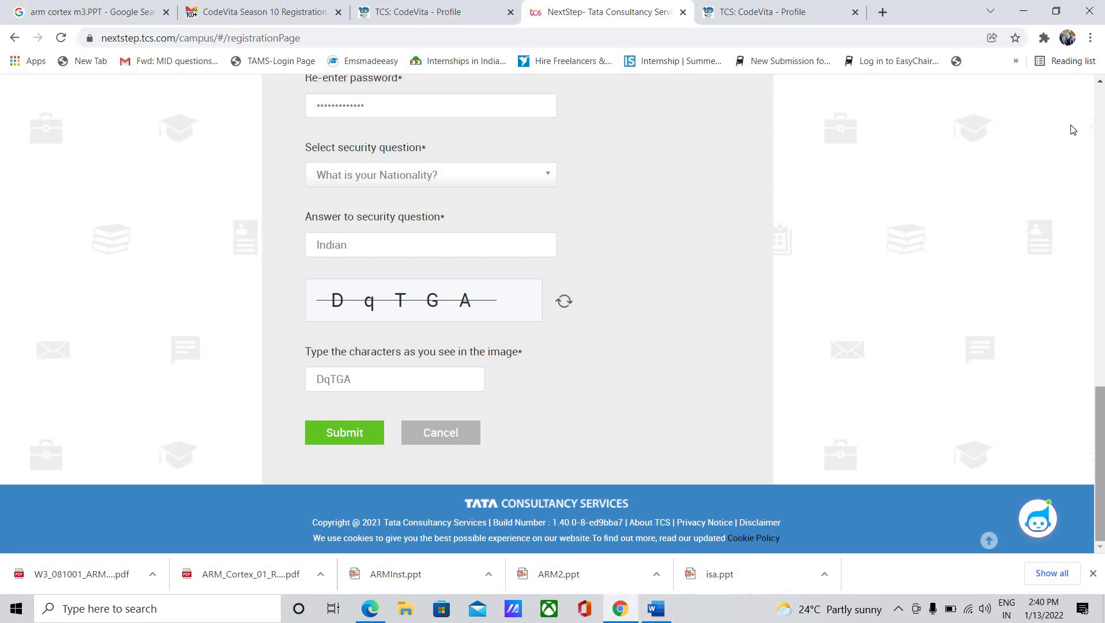
{"action": "scroll", "coordinate": [1072, 129], "scroll_direction": "up", "scroll_amount": 20}
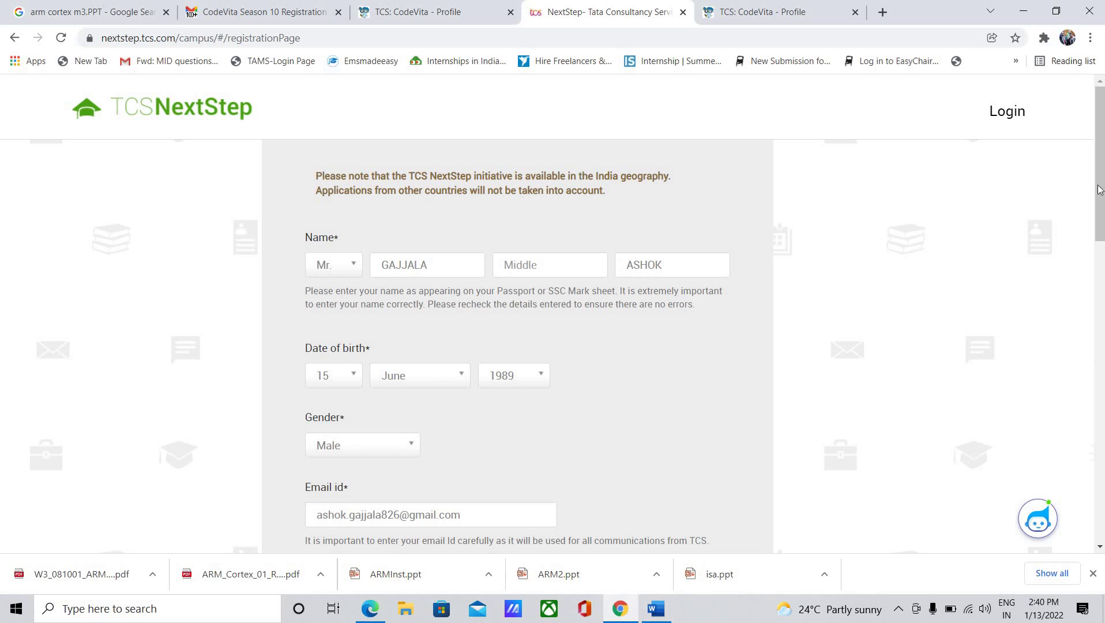
{"action": "scroll", "coordinate": [1101, 203], "scroll_direction": "down", "scroll_amount": 3}
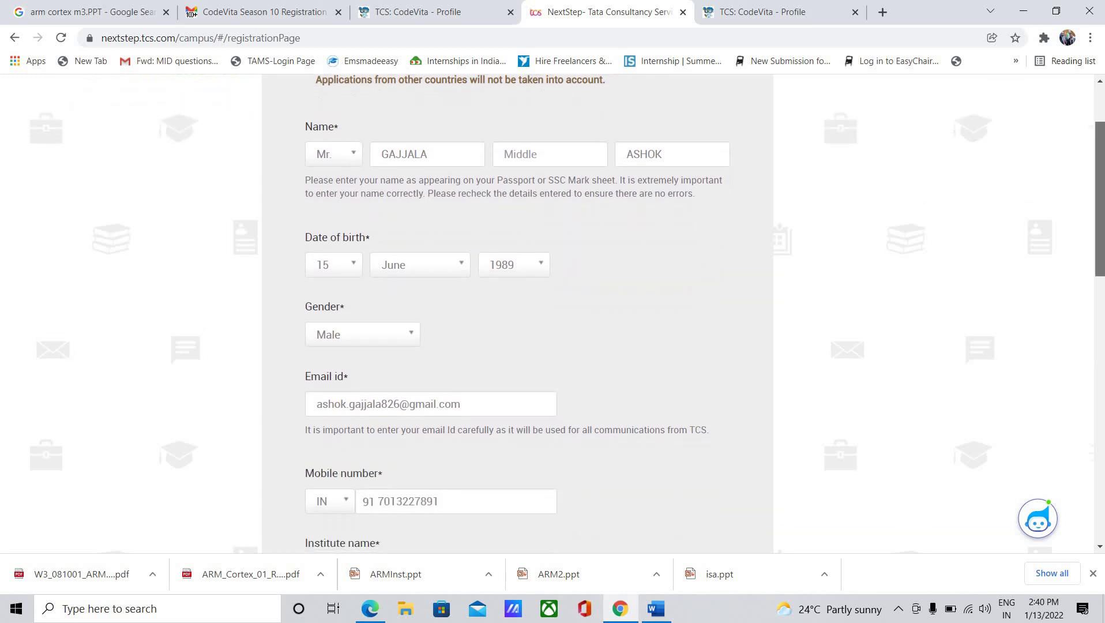
{"action": "scroll", "coordinate": [1101, 203], "scroll_direction": "down", "scroll_amount": 5}
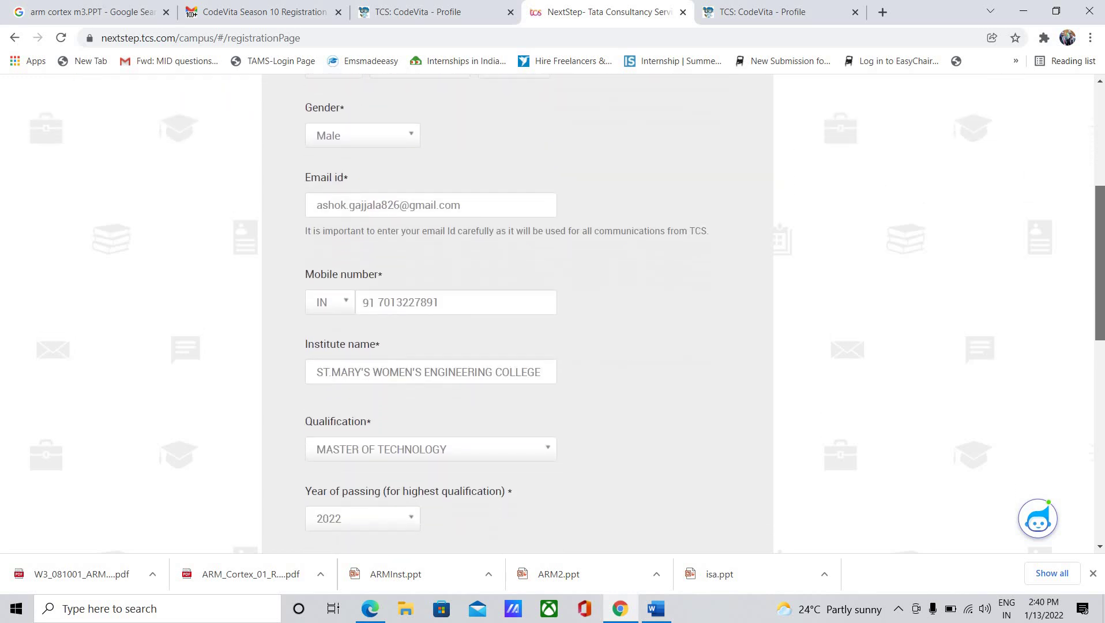
{"action": "scroll", "coordinate": [1102, 489], "scroll_direction": "down", "scroll_amount": 5}
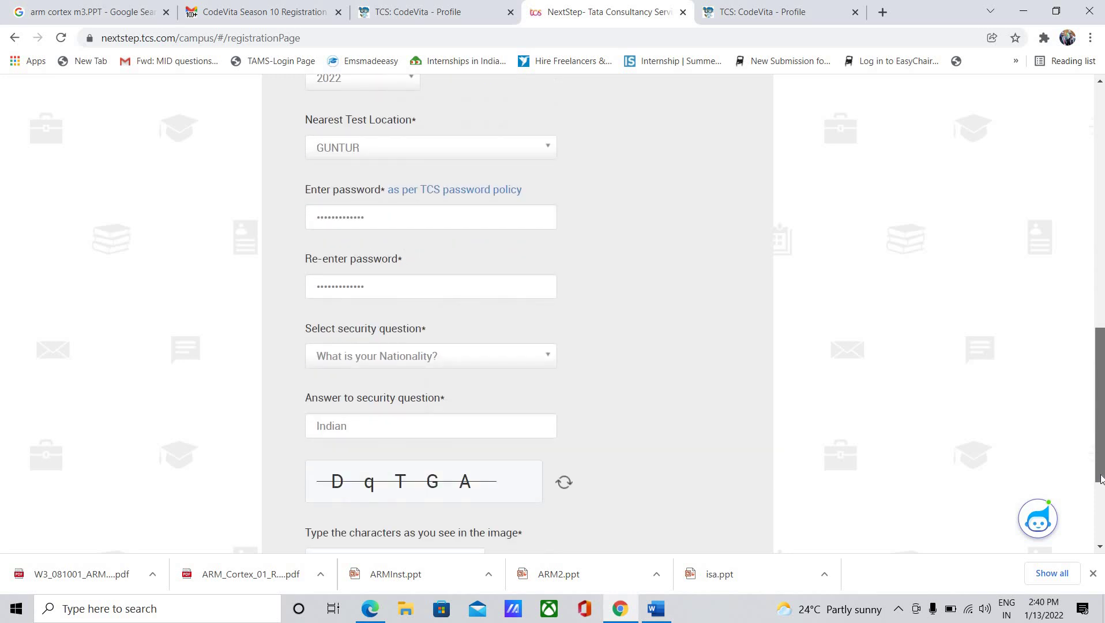
{"action": "scroll", "coordinate": [1102, 489], "scroll_direction": "down", "scroll_amount": 3}
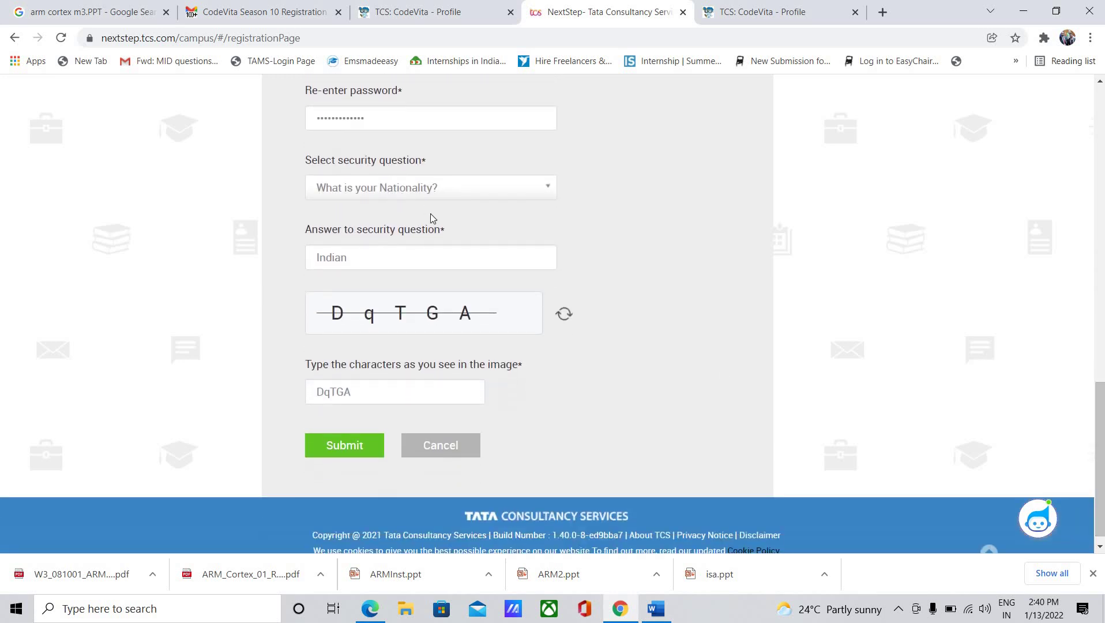
{"action": "left_click", "coordinate": [339, 444]}
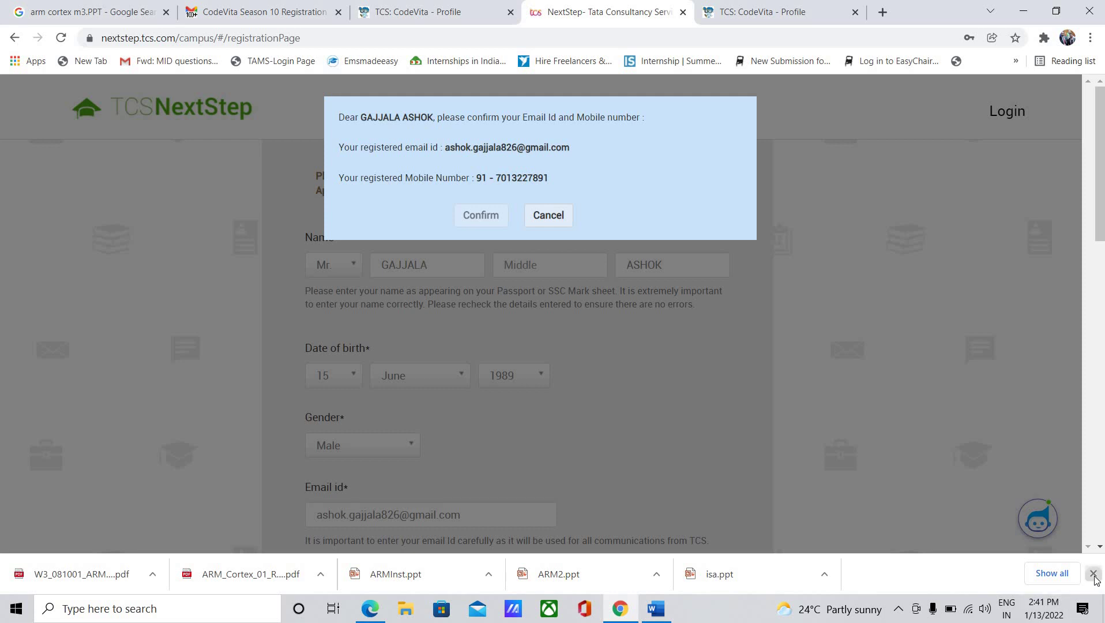
{"action": "left_click", "coordinate": [1093, 574]}
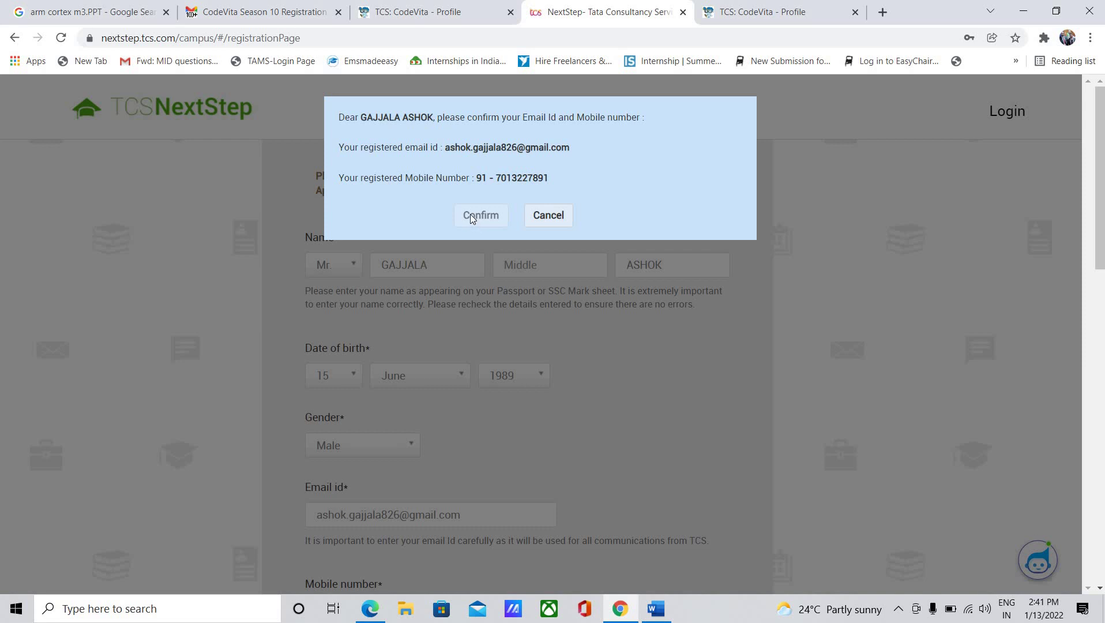
{"action": "left_click", "coordinate": [61, 39]}
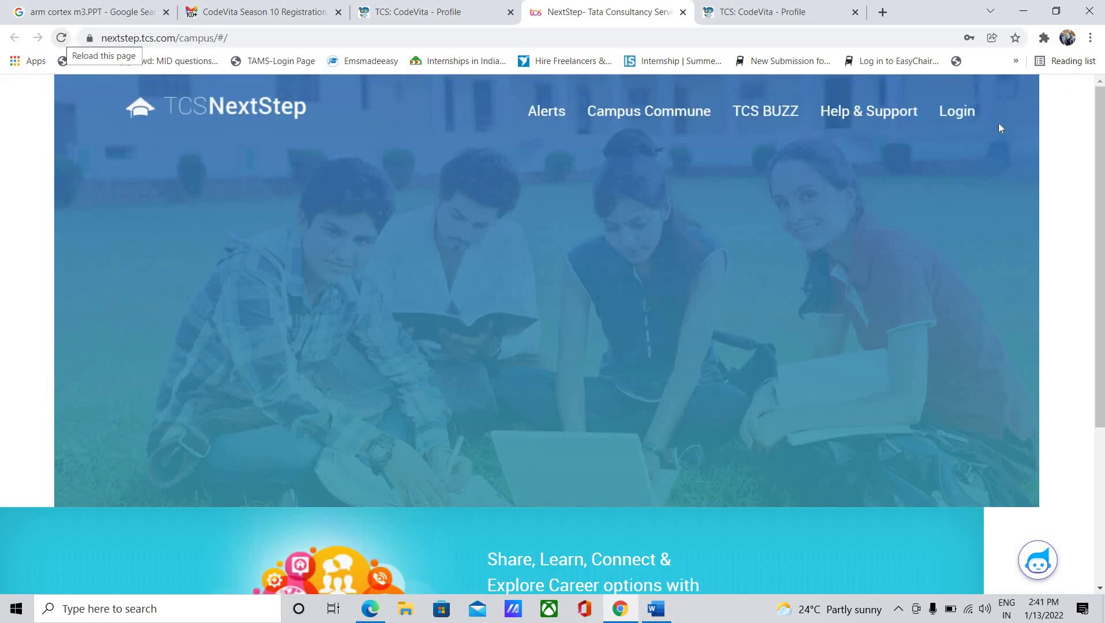
Leave the Gmail inbox and bring the TCS NextStep welcome tab to the front.
{"action": "left_click", "coordinate": [271, 12]}
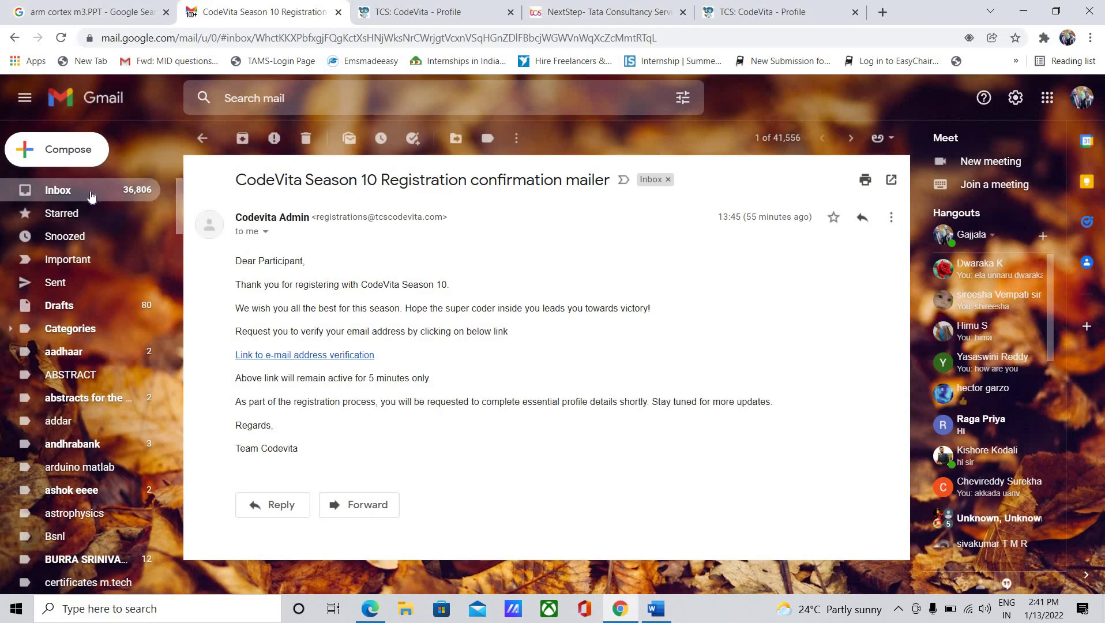
{"action": "left_click", "coordinate": [89, 189]}
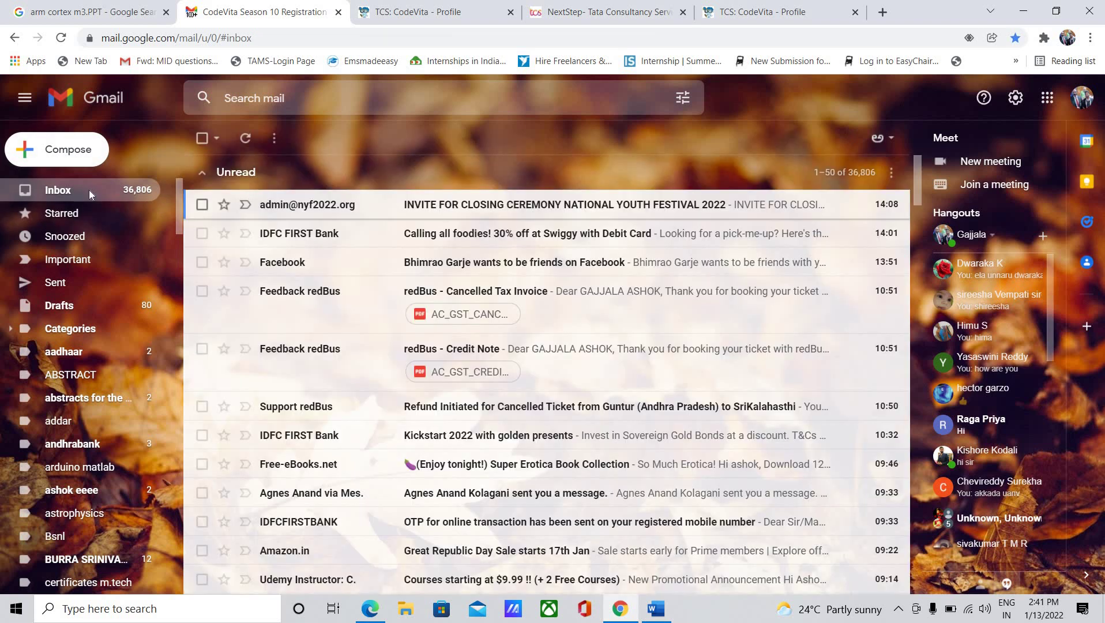
{"action": "left_click", "coordinate": [62, 39]}
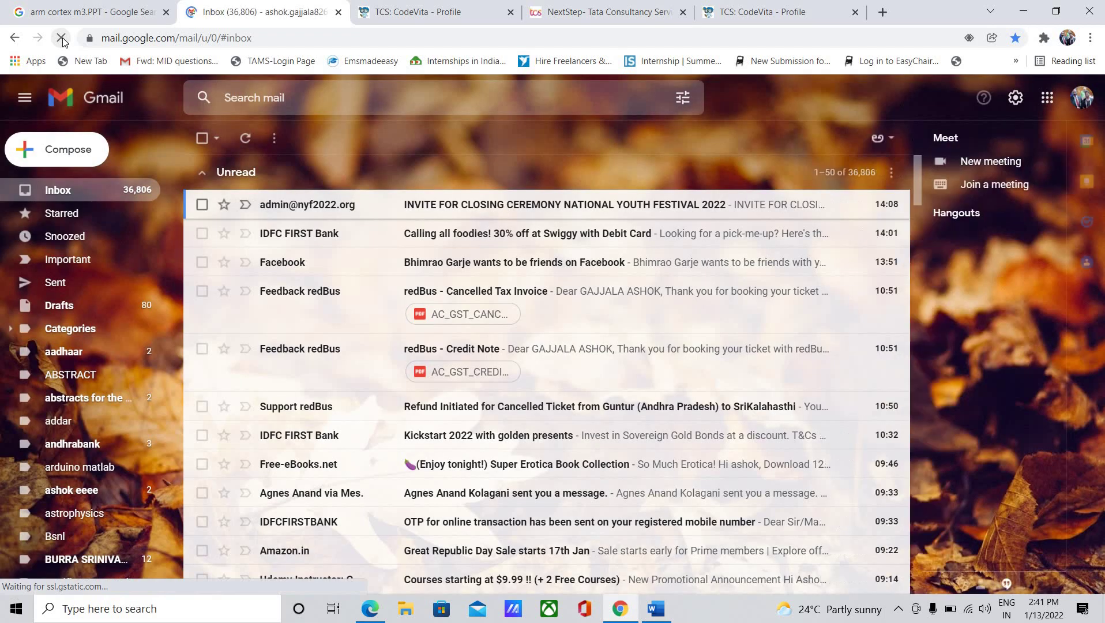
{"action": "left_click", "coordinate": [744, 11]}
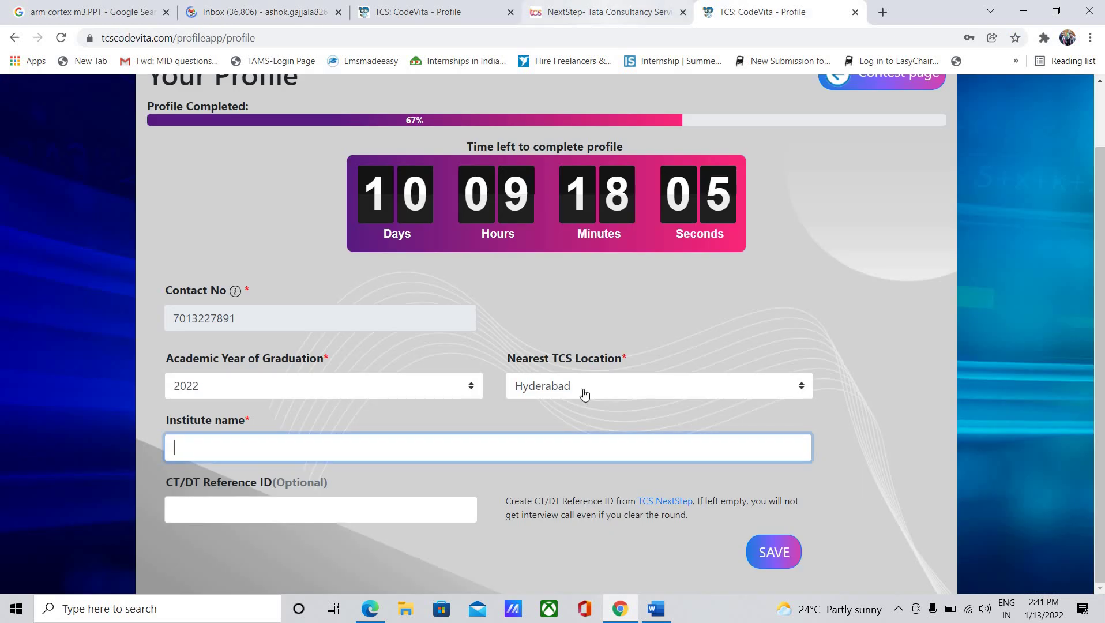
{"action": "left_click", "coordinate": [611, 15]}
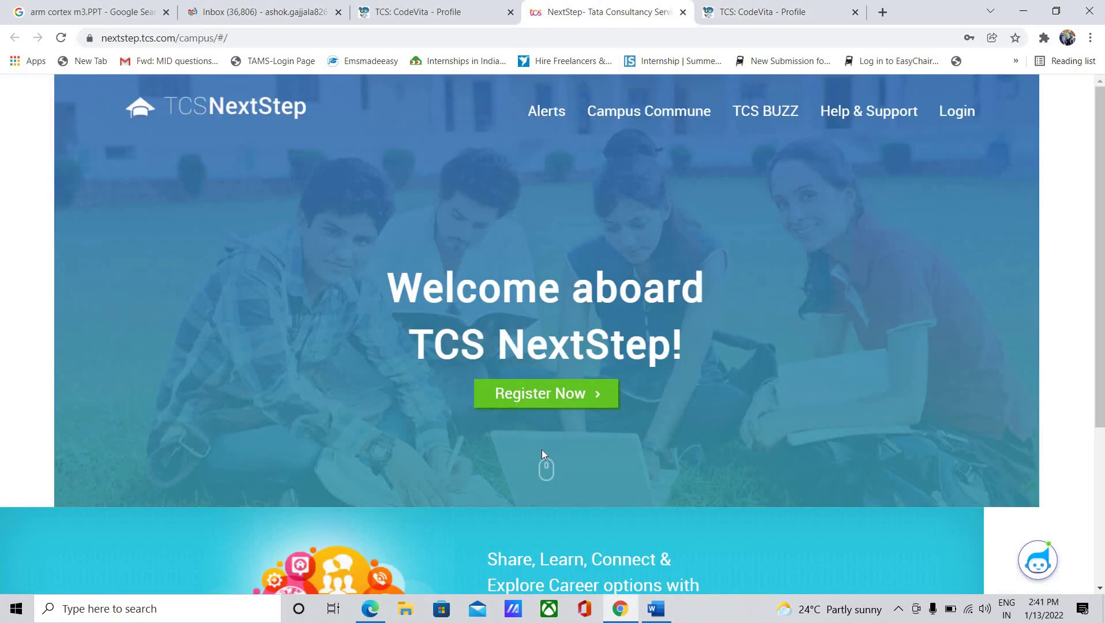
Start an IT registration with title Mr. and the suggested first name and surname.
{"action": "left_click", "coordinate": [512, 393]}
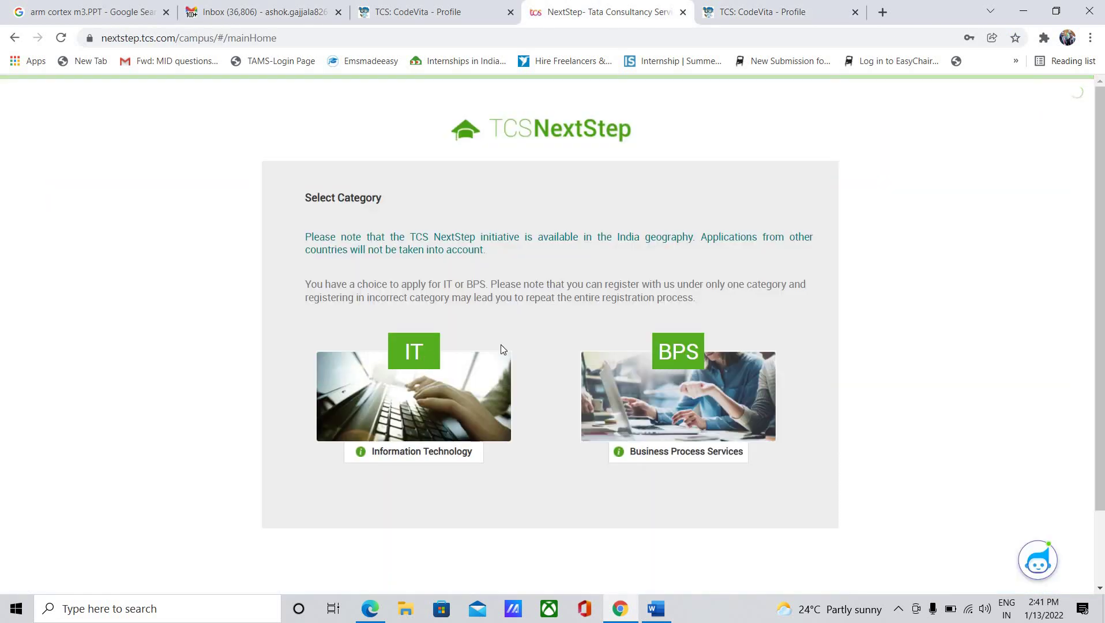
{"action": "left_click", "coordinate": [413, 351]}
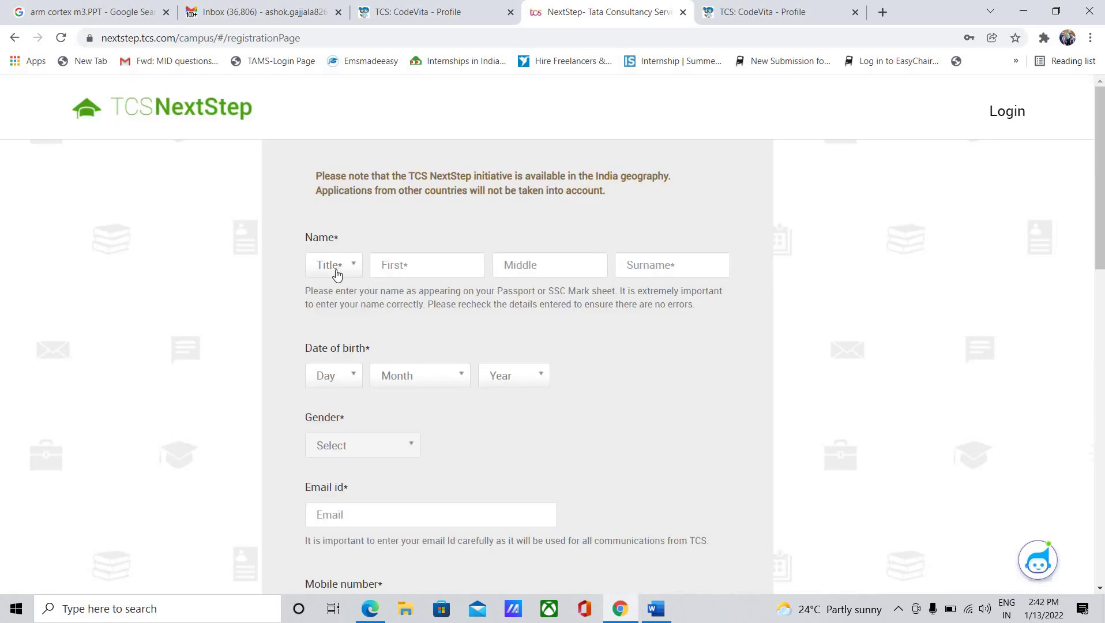
{"action": "left_click", "coordinate": [337, 271]}
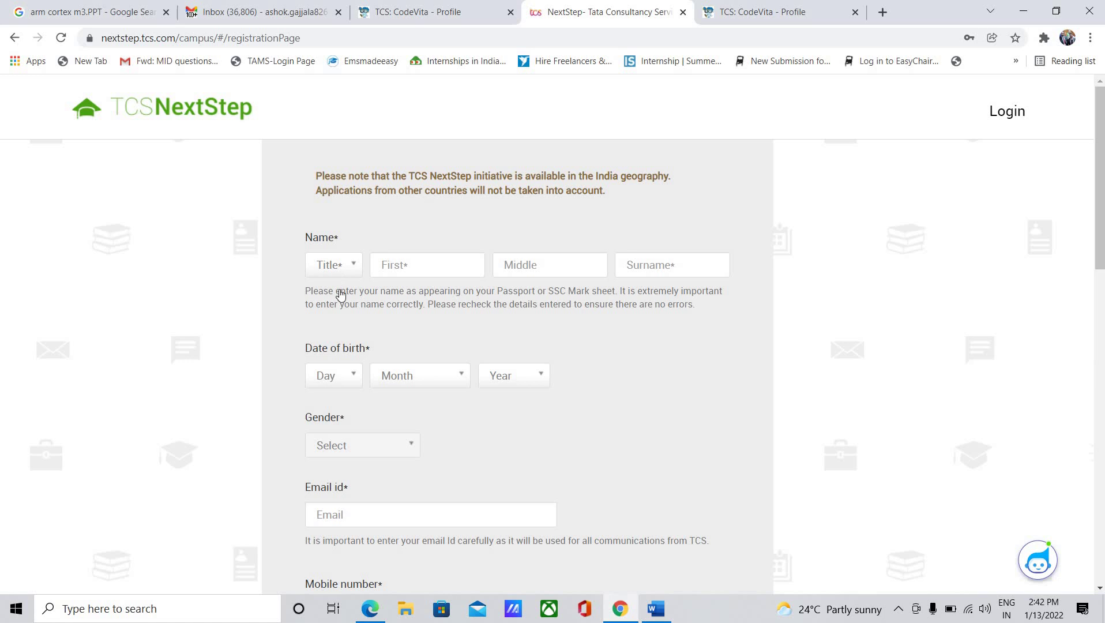
{"action": "key", "text": "Return"}
{"action": "left_click", "coordinate": [420, 268]}
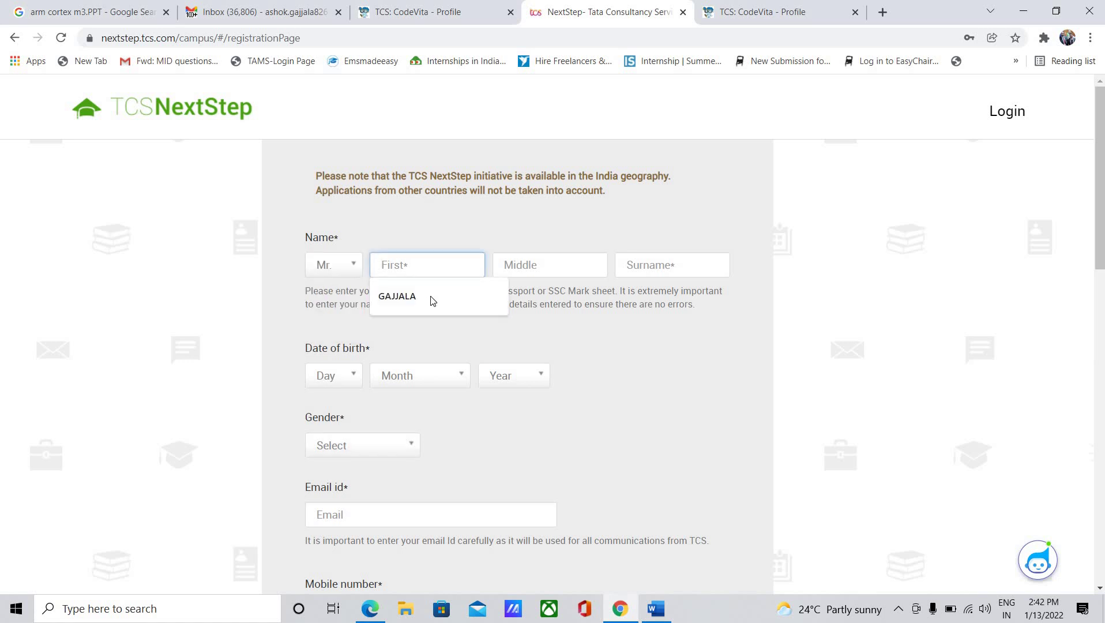
{"action": "key", "text": "Return"}
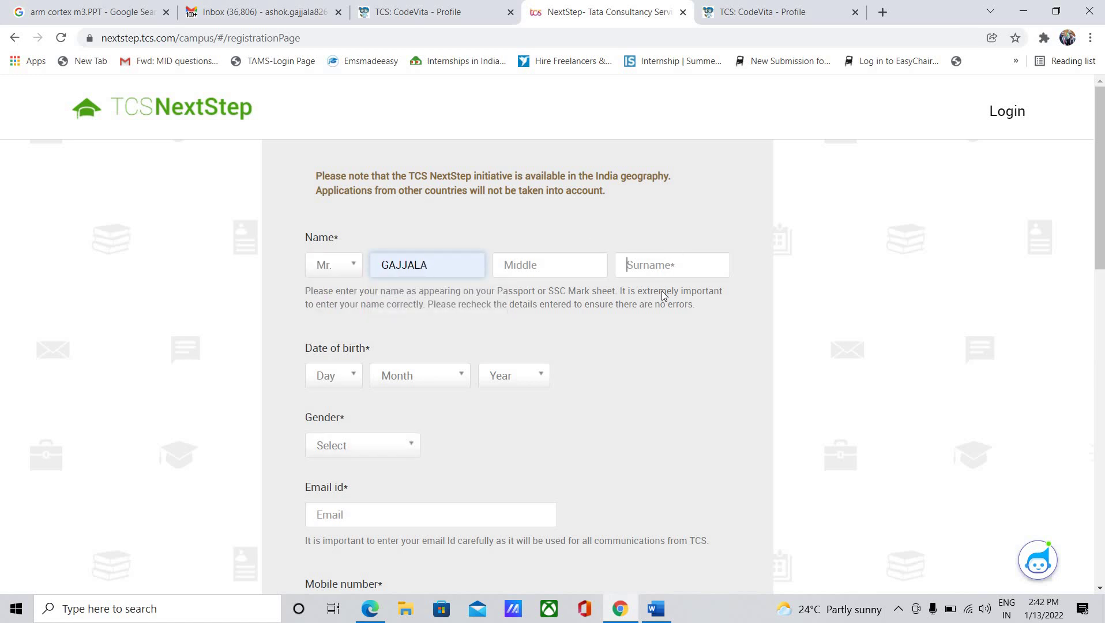
{"action": "left_click", "coordinate": [663, 268]}
{"action": "key", "text": "Down"}
{"action": "key", "text": "Return"}
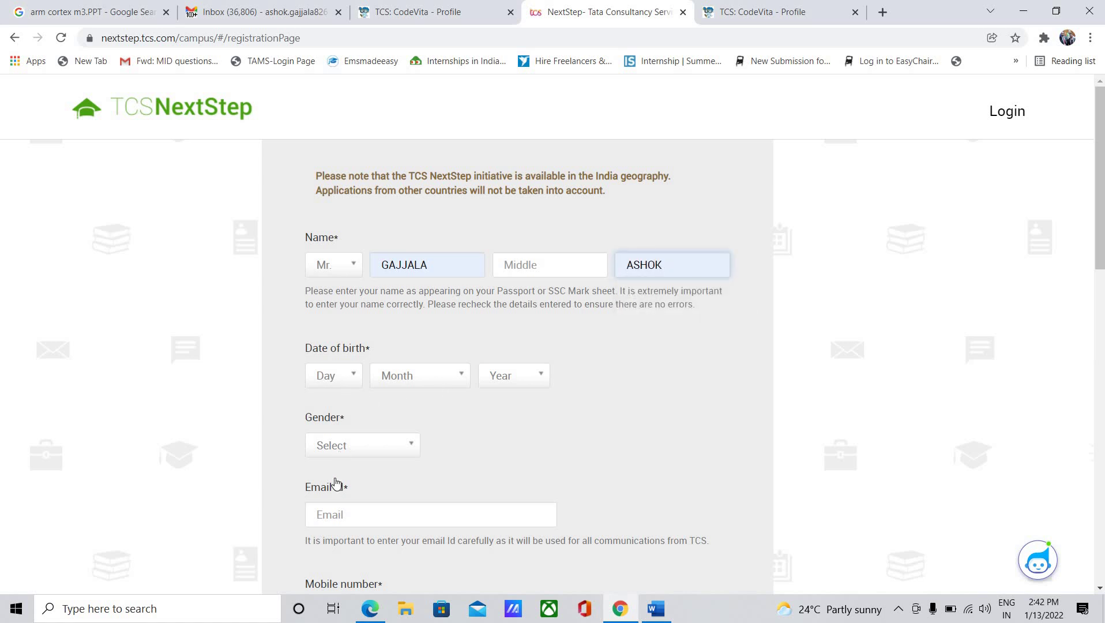
{"action": "left_click", "coordinate": [345, 383]}
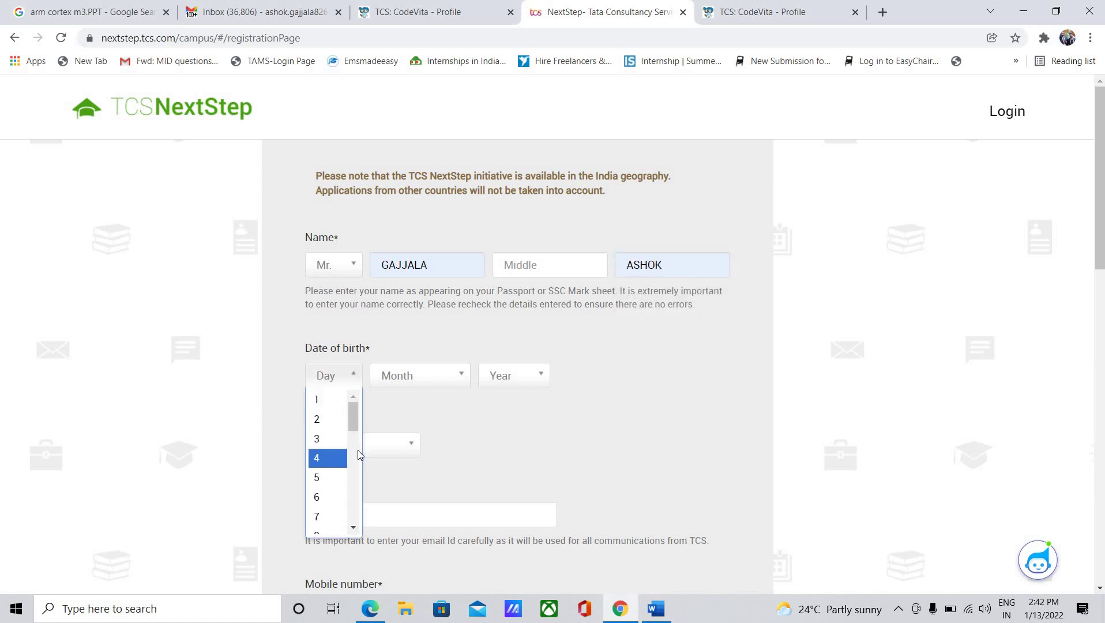
{"action": "scroll", "coordinate": [346, 464], "scroll_direction": "down", "scroll_amount": 2}
{"action": "scroll", "coordinate": [327, 489], "scroll_direction": "down", "scroll_amount": 1}
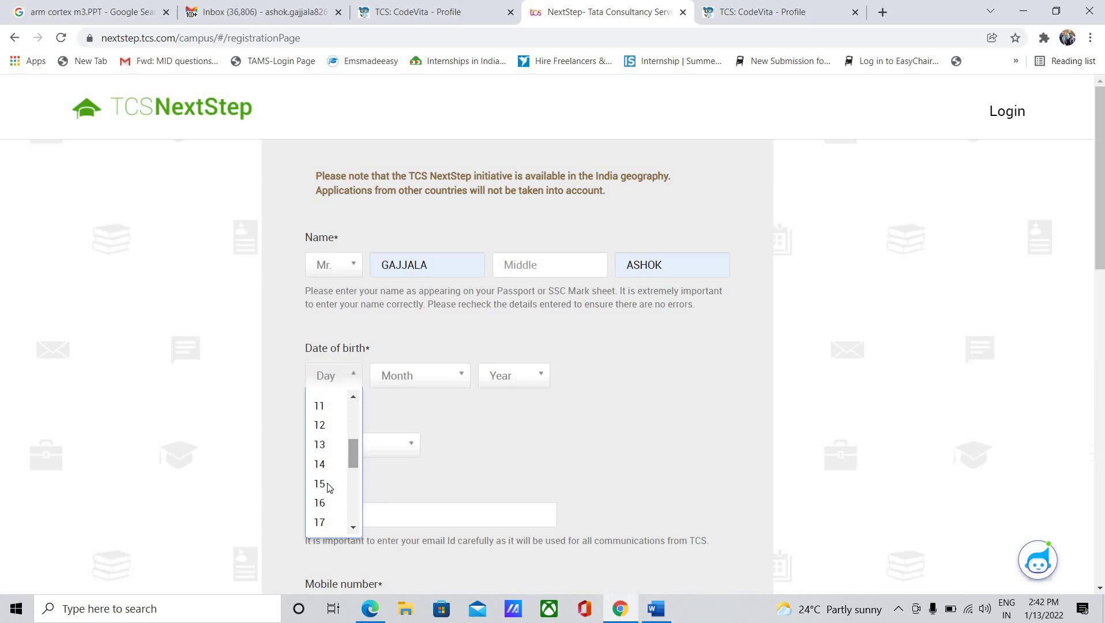
{"action": "key", "text": "Return"}
{"action": "left_click", "coordinate": [412, 375]}
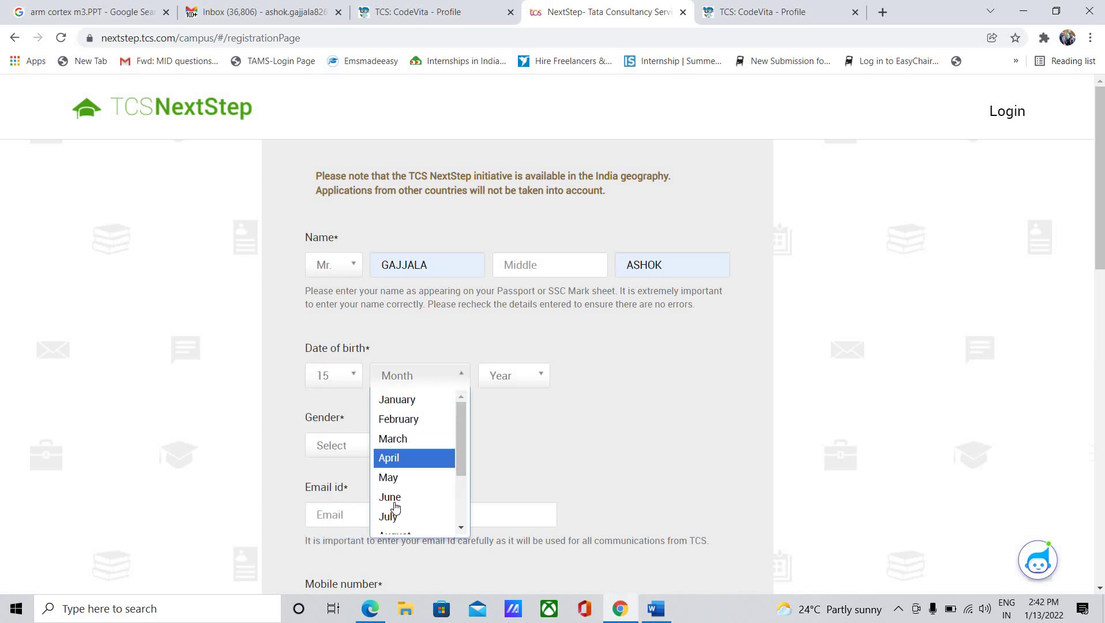
{"action": "key", "text": "Return"}
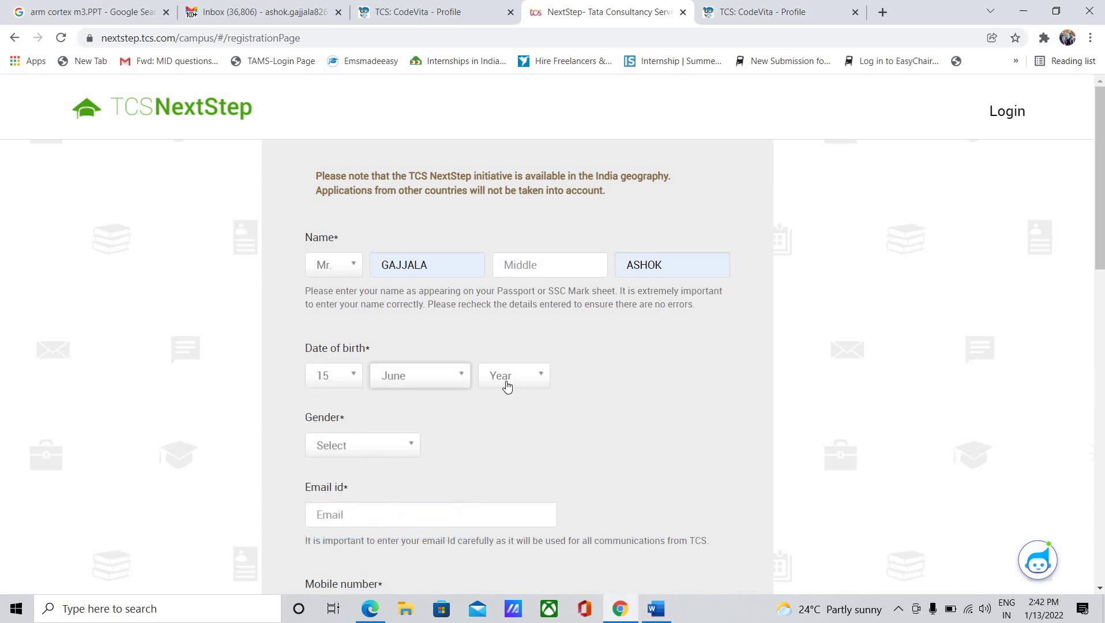
{"action": "key", "text": "Tab"}
{"action": "key", "text": "alt+Down"}
{"action": "left_click_drag", "start_coordinate": [542, 411], "coordinate": [545, 450]}
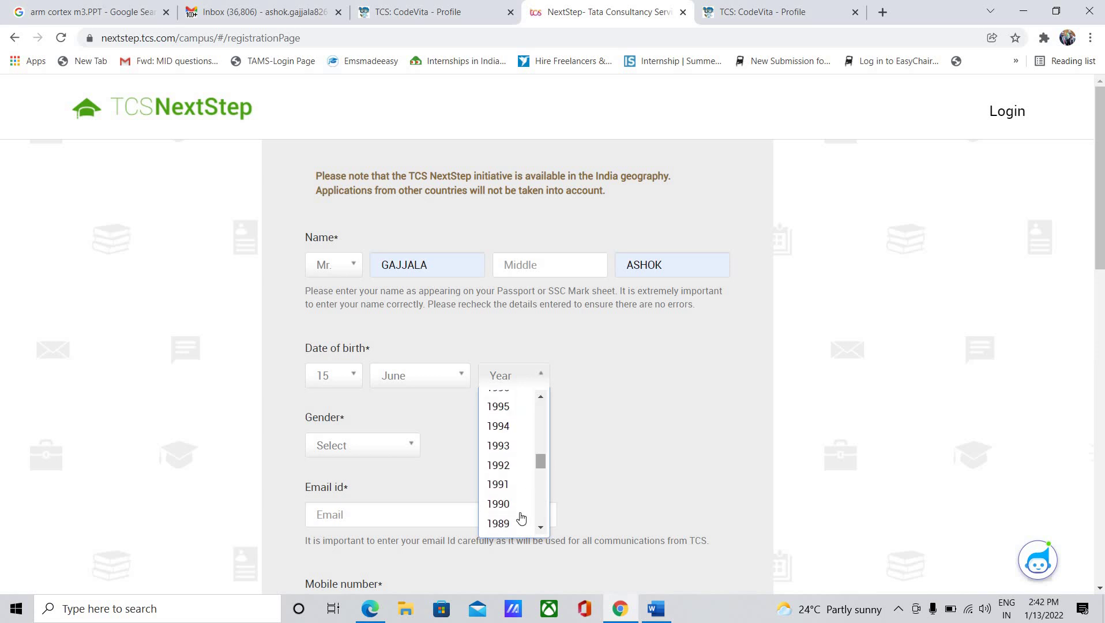
{"action": "key", "text": "Return"}
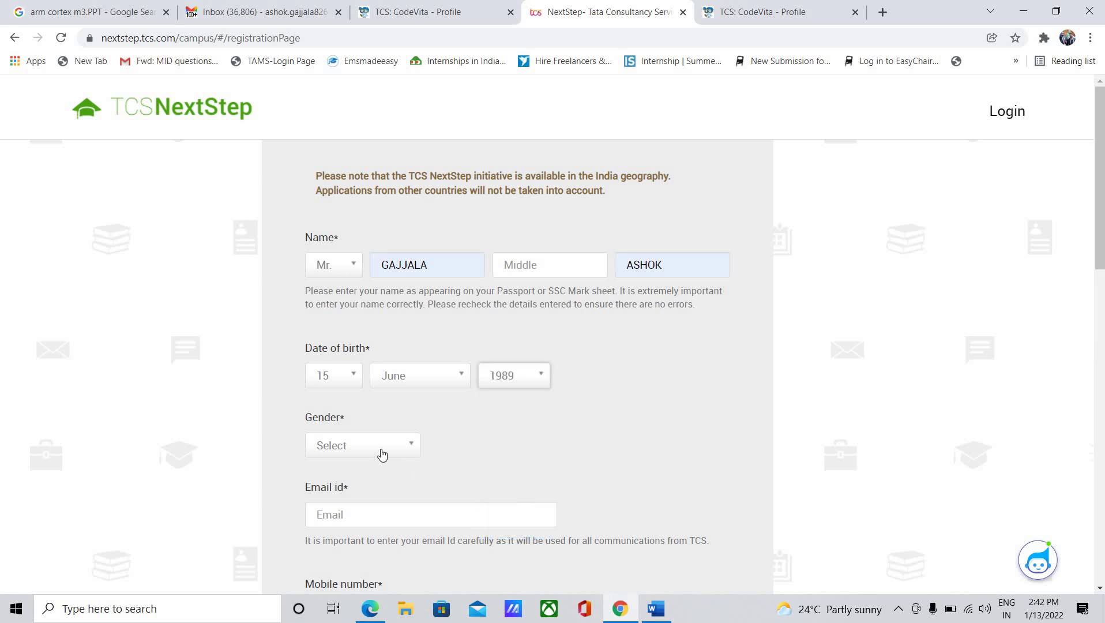
{"action": "key", "text": "Tab"}
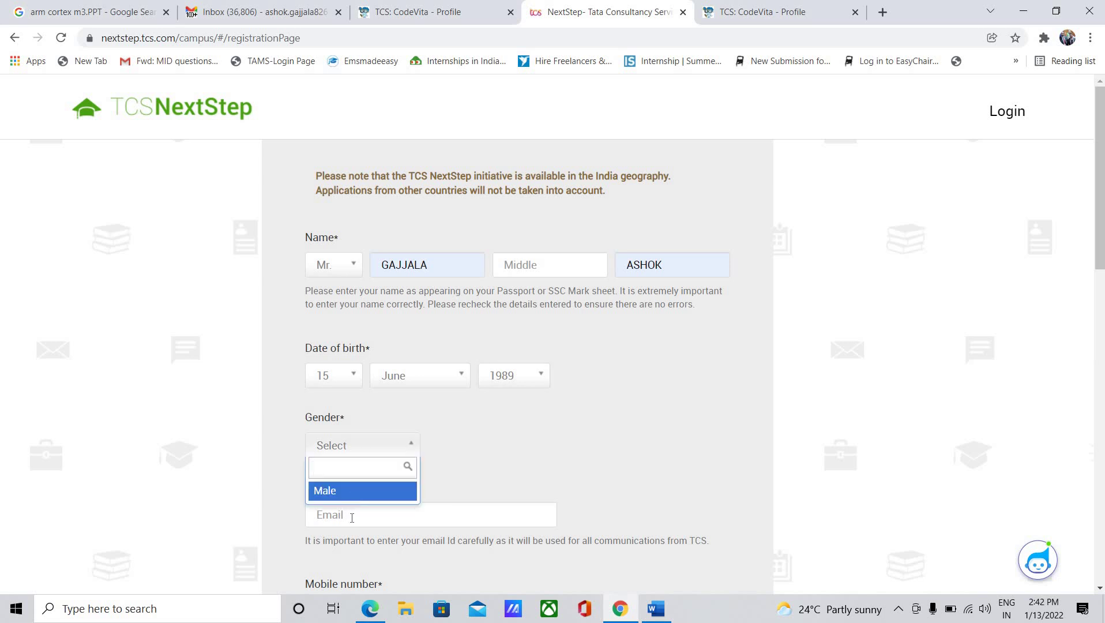
{"action": "left_click", "coordinate": [361, 514]}
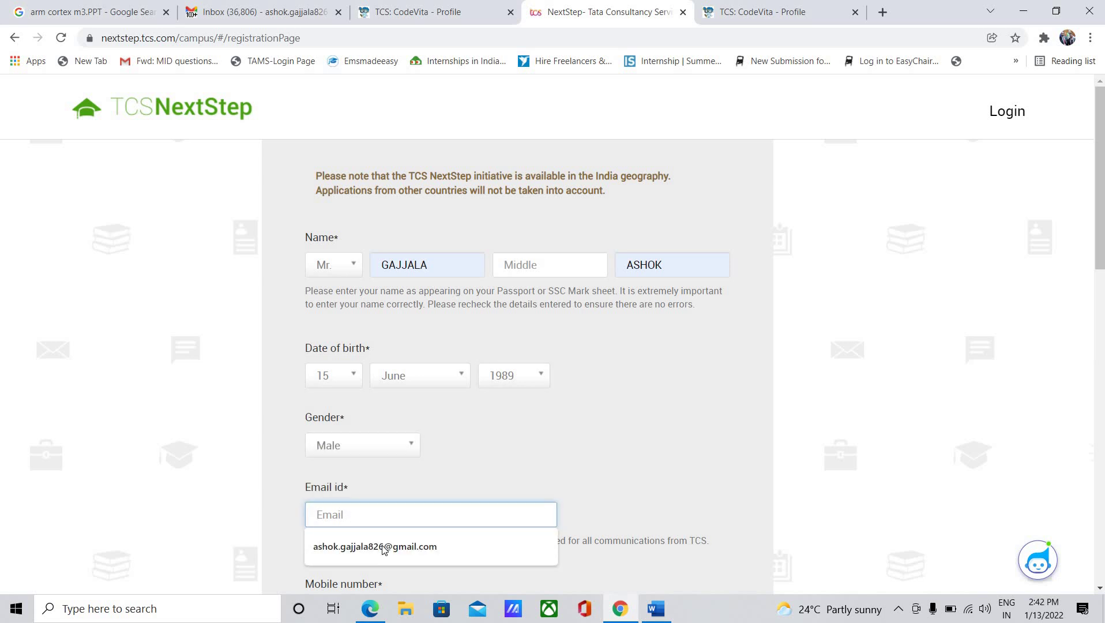
Fill in the e-mail address and mobile number from the autofill suggestions.
{"action": "left_click", "coordinate": [384, 548]}
{"action": "key", "text": "Down"}
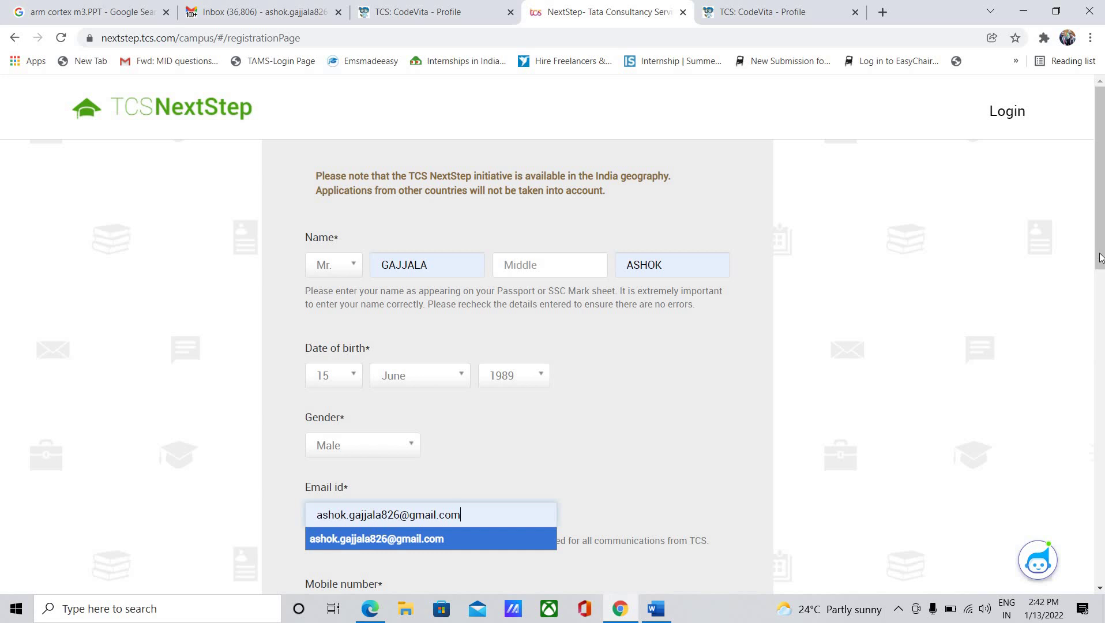
{"action": "scroll", "coordinate": [575, 394], "scroll_direction": "down", "scroll_amount": 4}
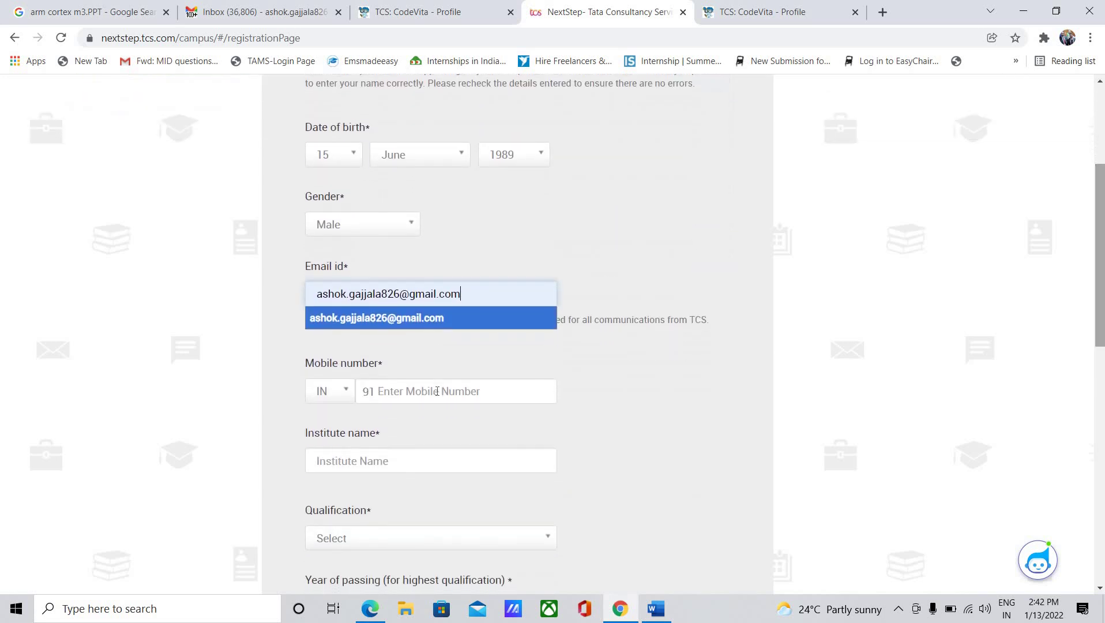
{"action": "left_click", "coordinate": [435, 398]}
{"action": "key", "text": "Down"}
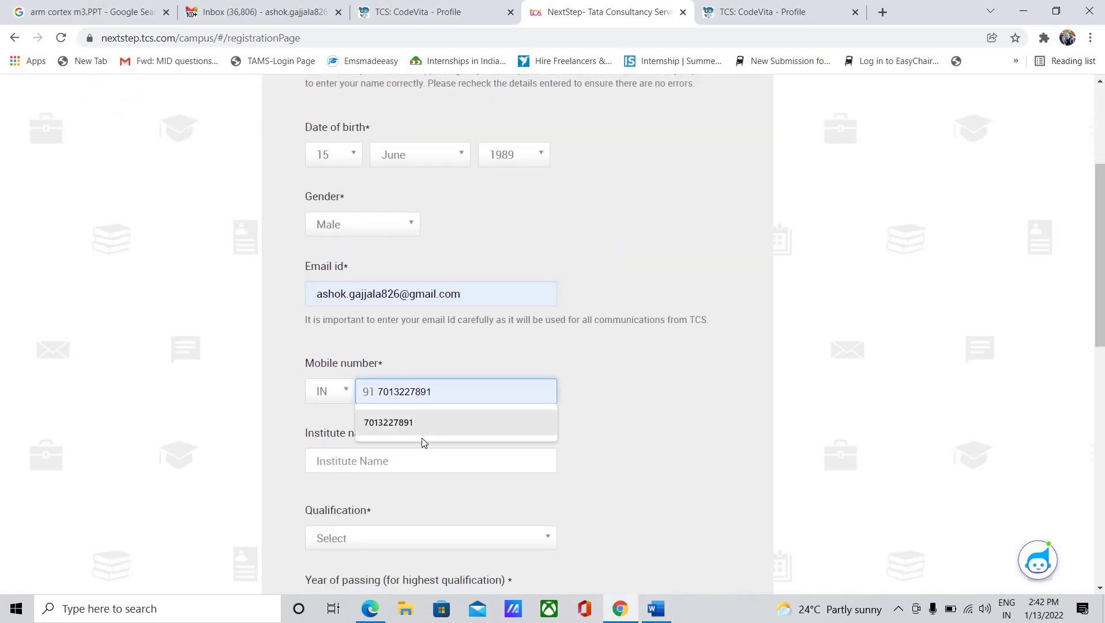
{"action": "key", "text": "Return"}
{"action": "left_click", "coordinate": [420, 466]}
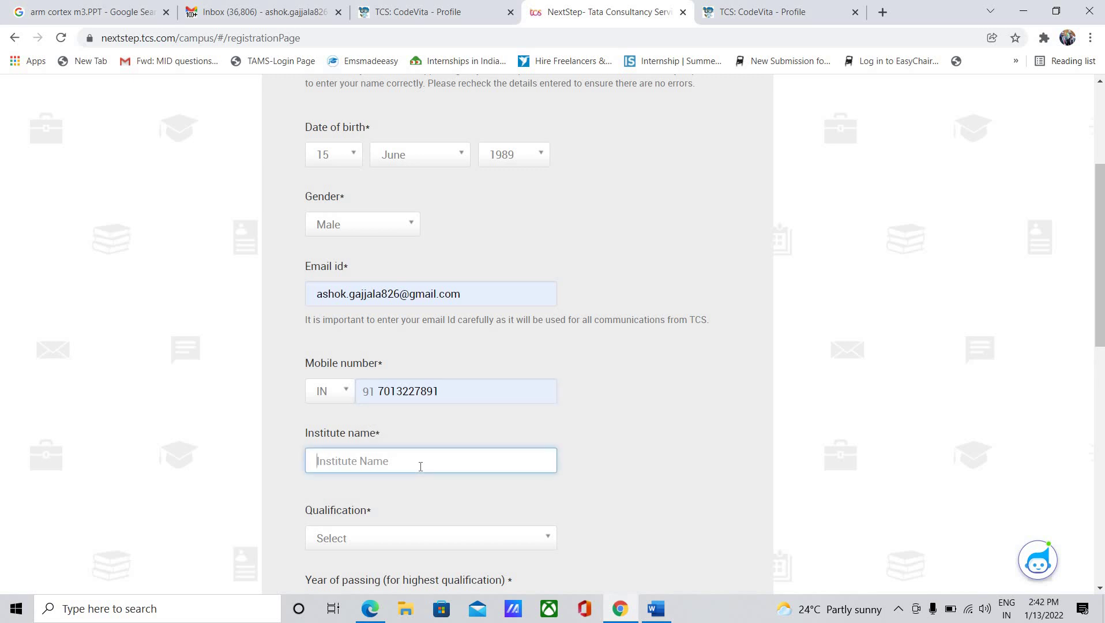
Enter the institute name ST.MARY'S WOMEN'S ENGINEERING COLLEGE.
{"action": "type", "text": "st"}
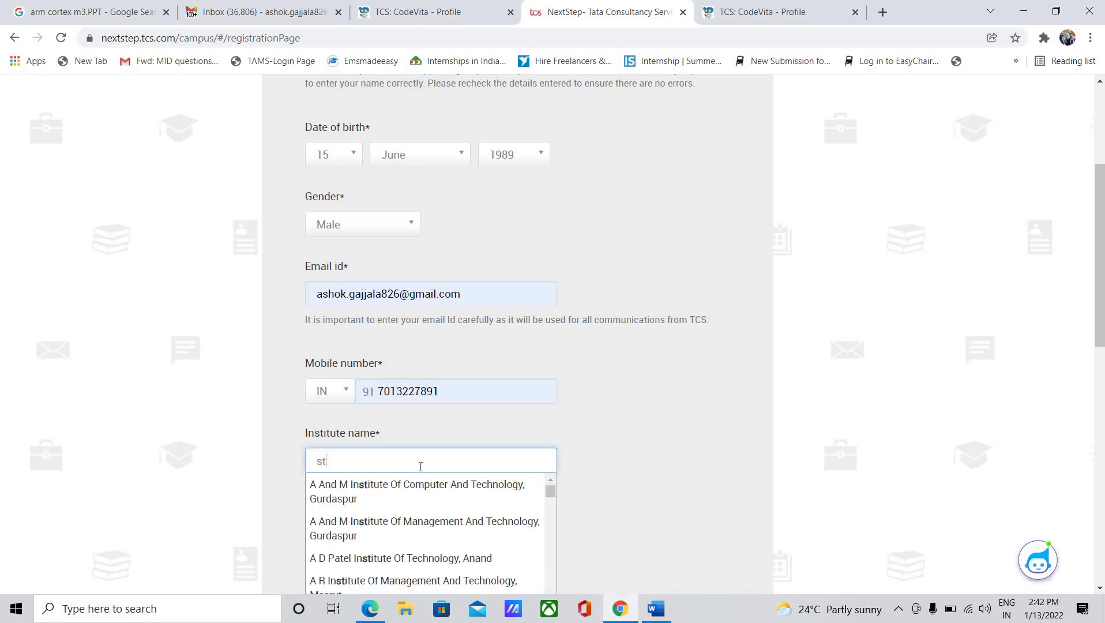
{"action": "key", "text": "BackSpace"}
{"action": "key", "text": "BackSpace"}
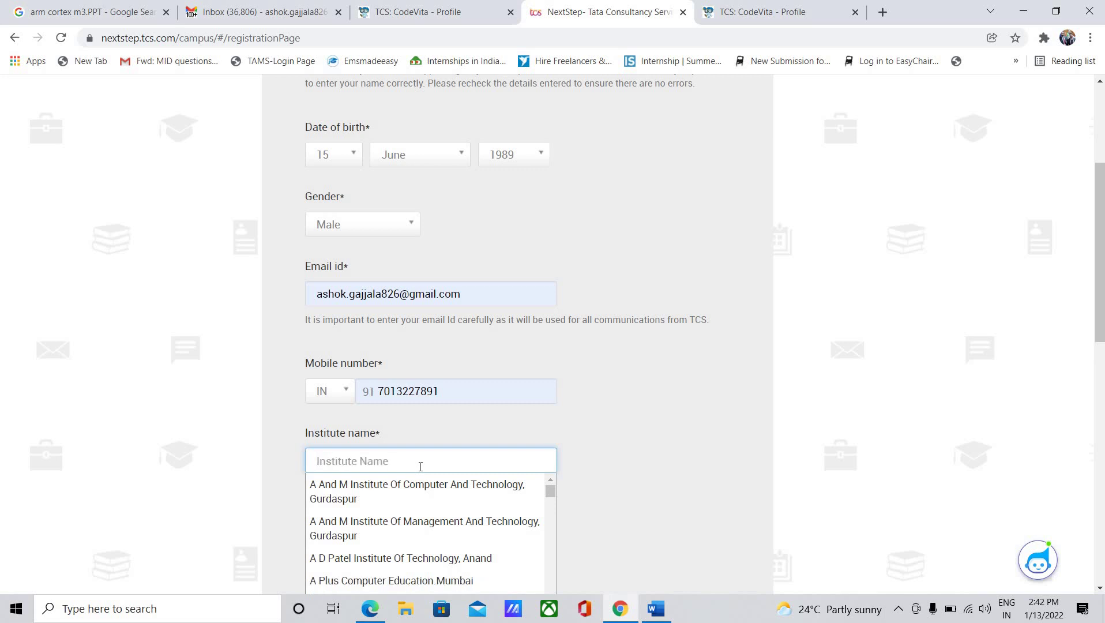
{"action": "type", "text": "ST."}
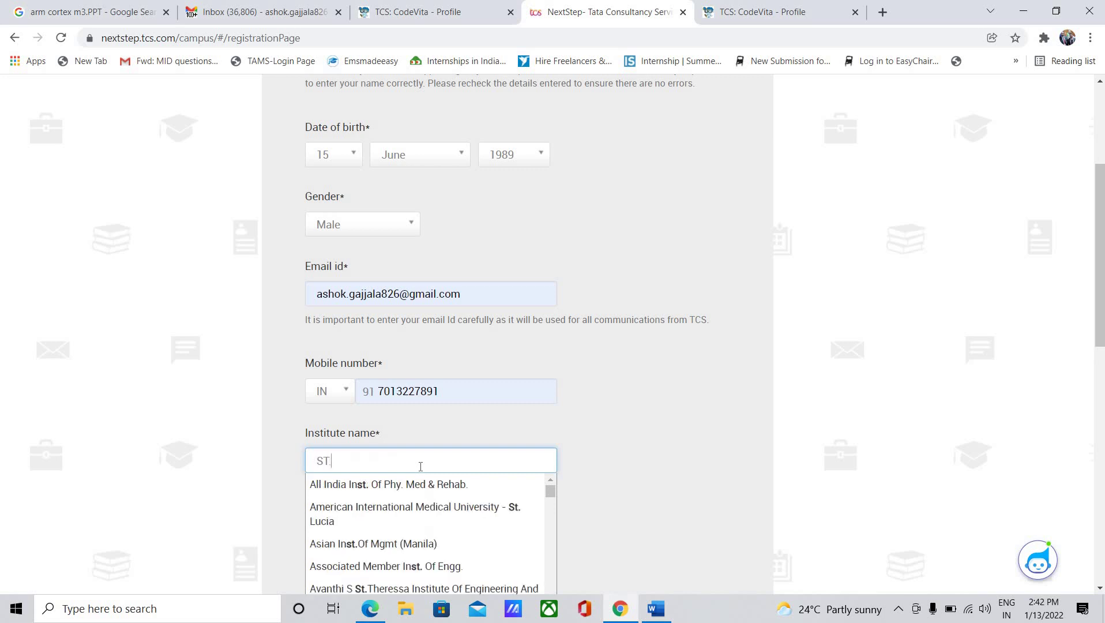
{"action": "type", "text": "MARY'S WO"}
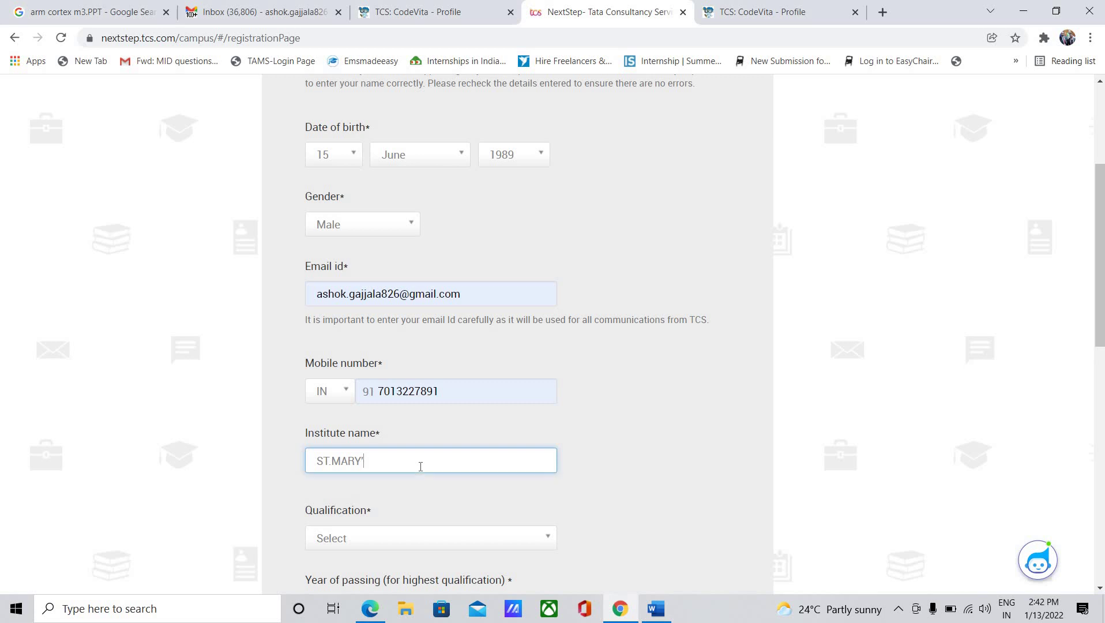
{"action": "type", "text": "MAN"}
{"action": "key", "text": "BackSpace"}
{"action": "key", "text": "BackSpace"}
{"action": "type", "text": "EN'S eNGI"}
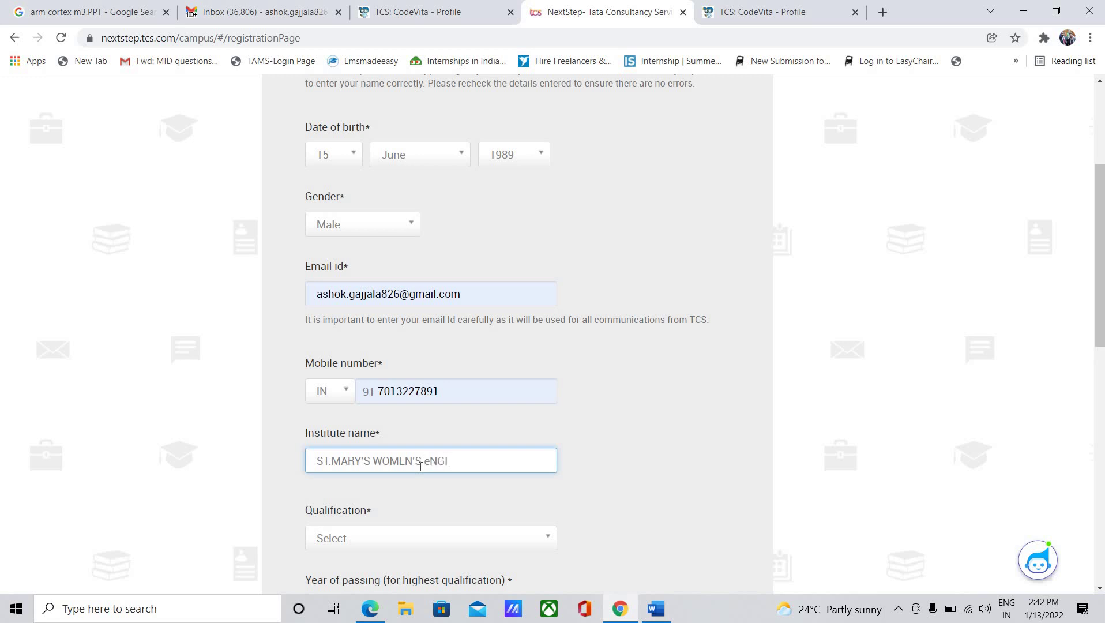
{"action": "key", "text": "BackSpace"}
{"action": "key", "text": "BackSpace"}
{"action": "key", "text": "BackSpace"}
{"action": "key", "text": "BackSpace"}
{"action": "type", "text": "ENGINEERING COLLEGE"}
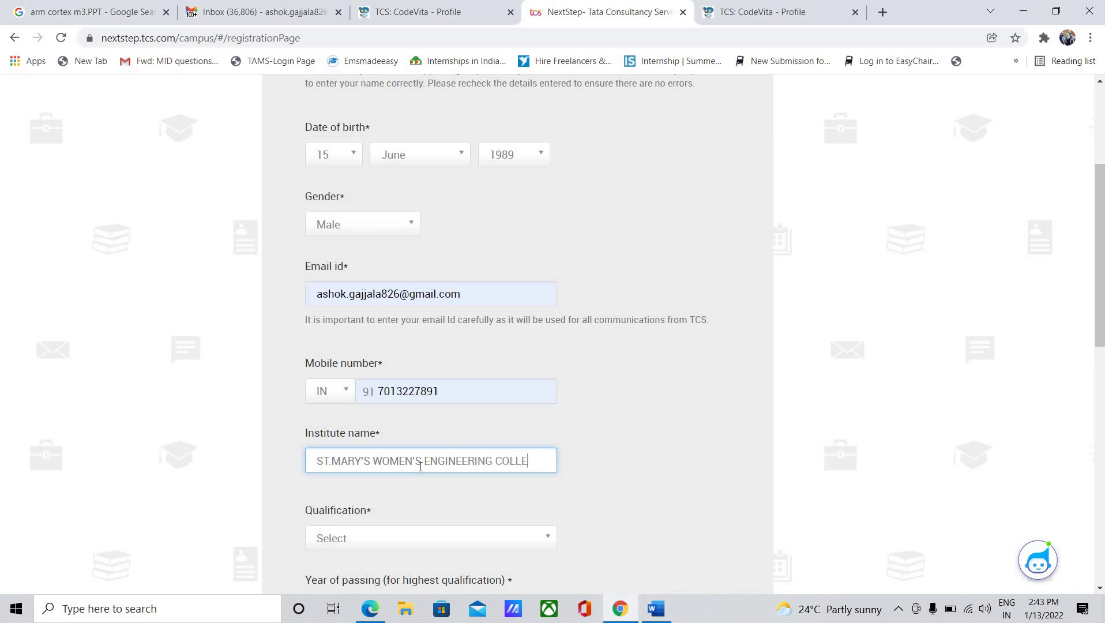
{"action": "left_click", "coordinate": [407, 545]}
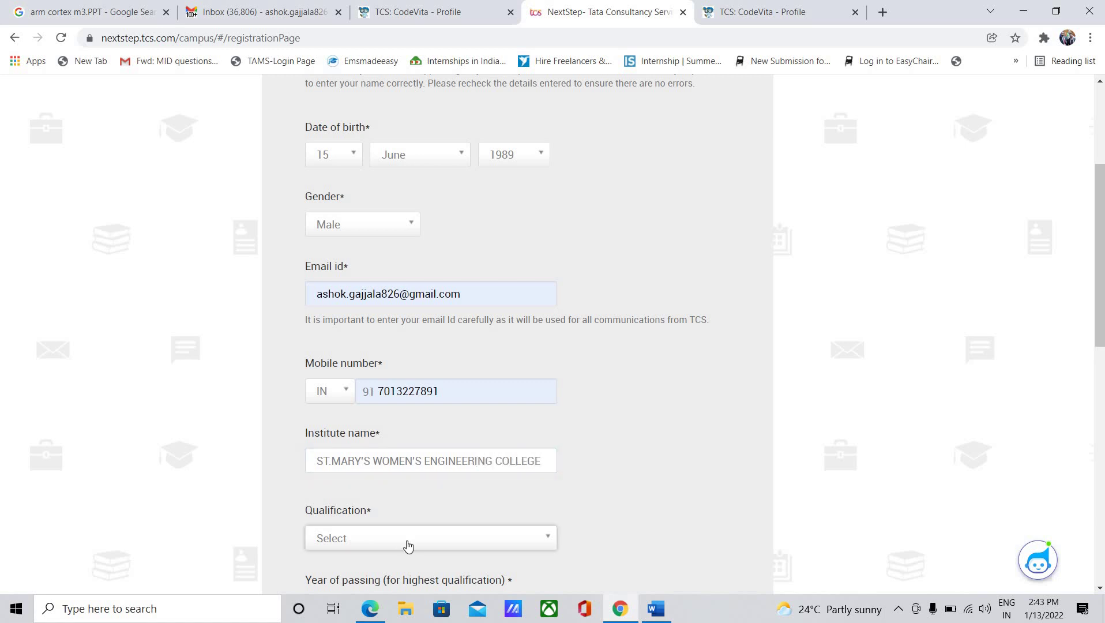
Choose MASTER OF TECHNOLOGY as the qualification.
{"action": "left_click", "coordinate": [407, 545]}
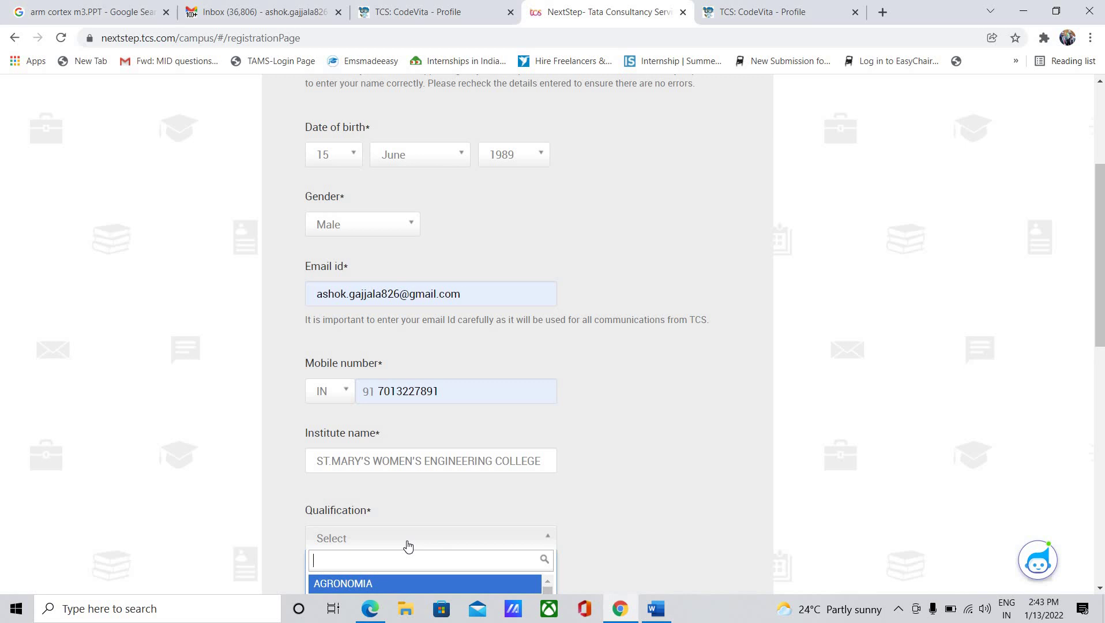
{"action": "type", "text": "MAST"}
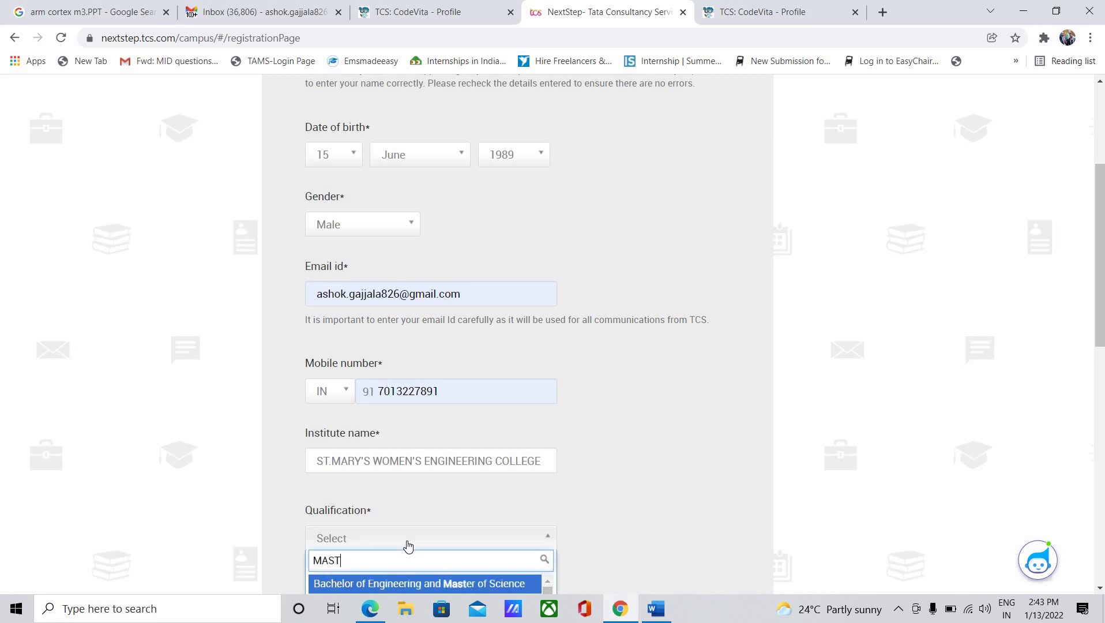
{"action": "type", "text": "ER OF"}
{"action": "scroll", "coordinate": [1100, 260], "scroll_direction": "down", "scroll_amount": 5}
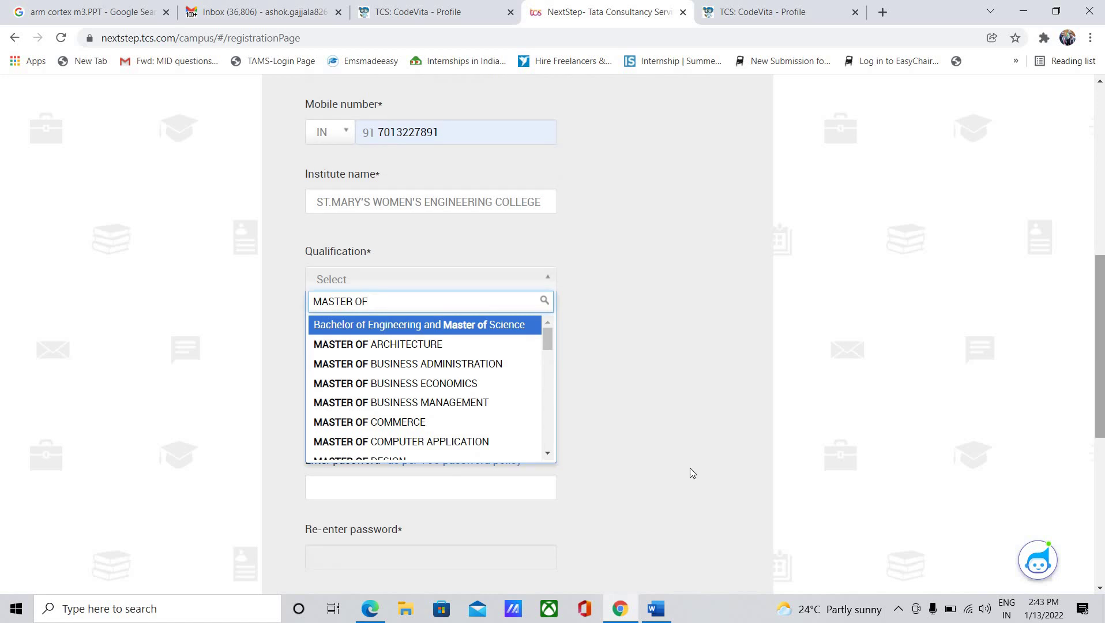
{"action": "type", "text": "TE"}
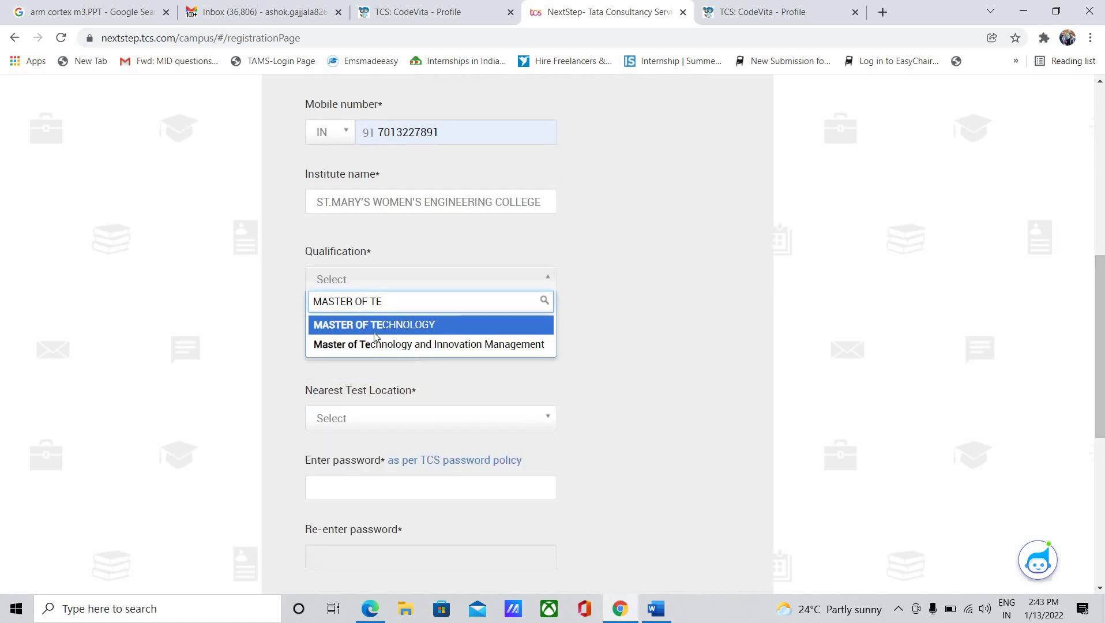
{"action": "left_click", "coordinate": [375, 327]}
Set the year of passing to 2022 and nearest test location to GUNTUR.
{"action": "left_click", "coordinate": [380, 349]}
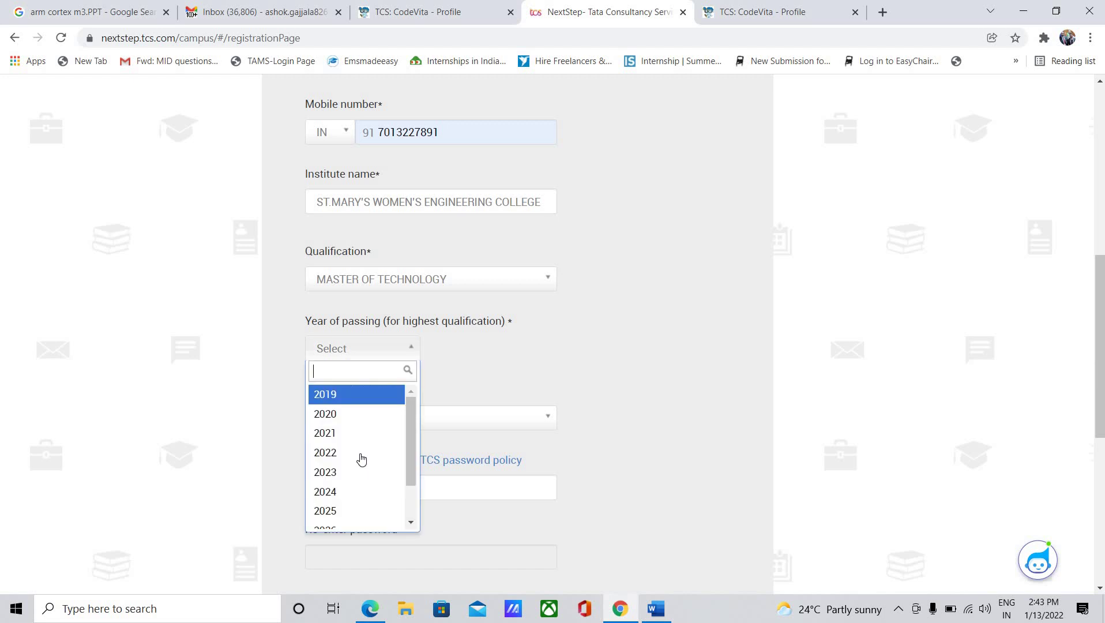
{"action": "key", "text": "Return"}
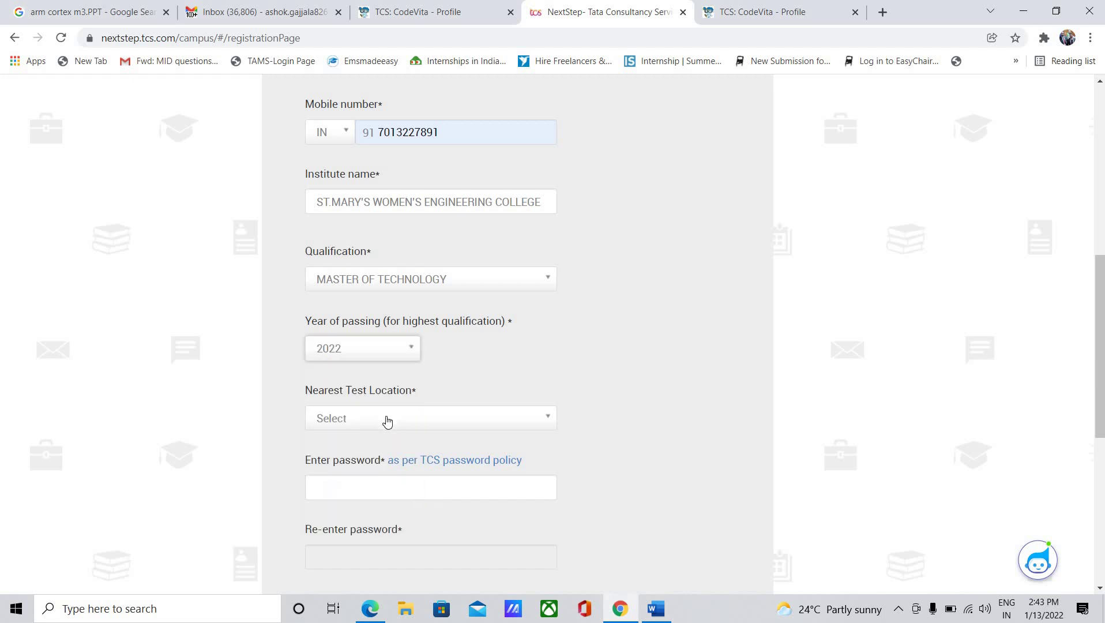
{"action": "left_click", "coordinate": [387, 421]}
{"action": "type", "text": "GUNTU"}
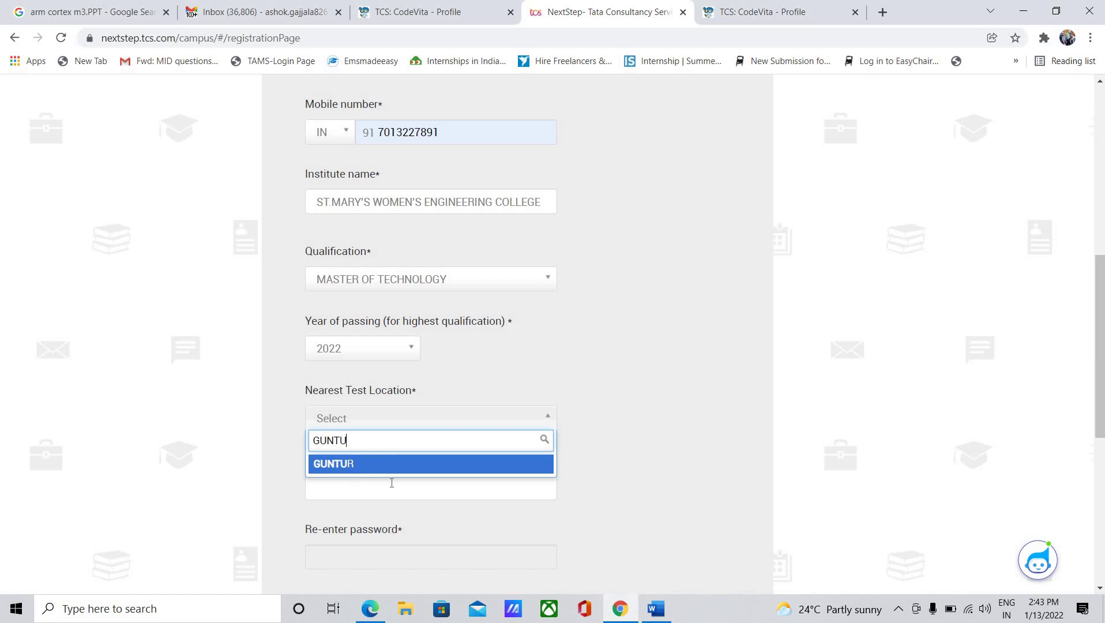
{"action": "key", "text": "Return"}
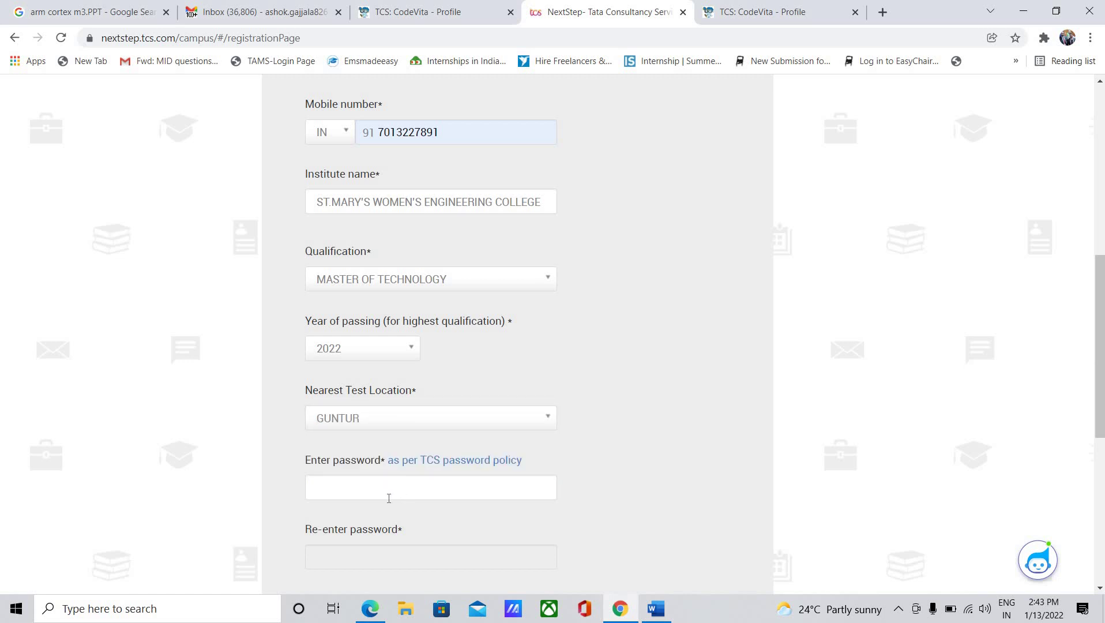
Enter the account password and re-enter it to confirm.
{"action": "left_click", "coordinate": [389, 499]}
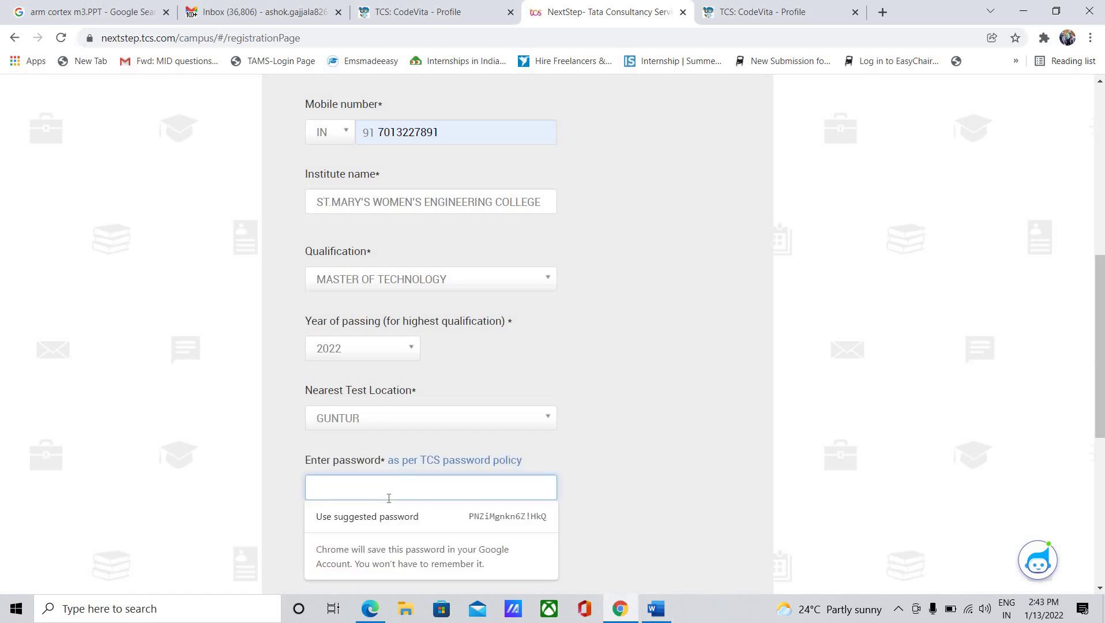
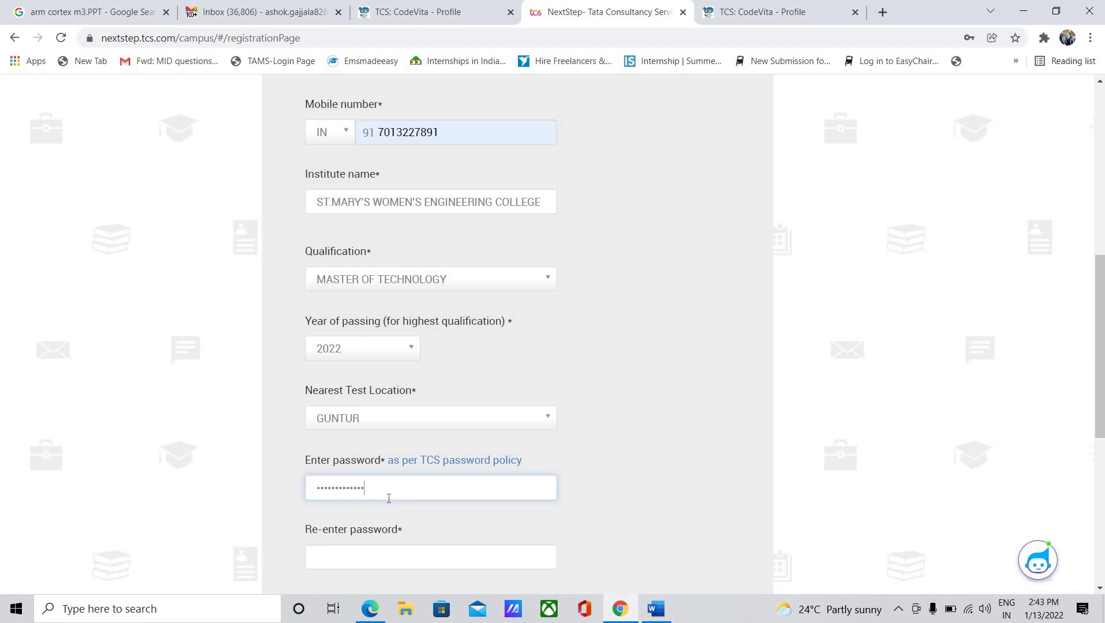
{"action": "key", "text": "Tab"}
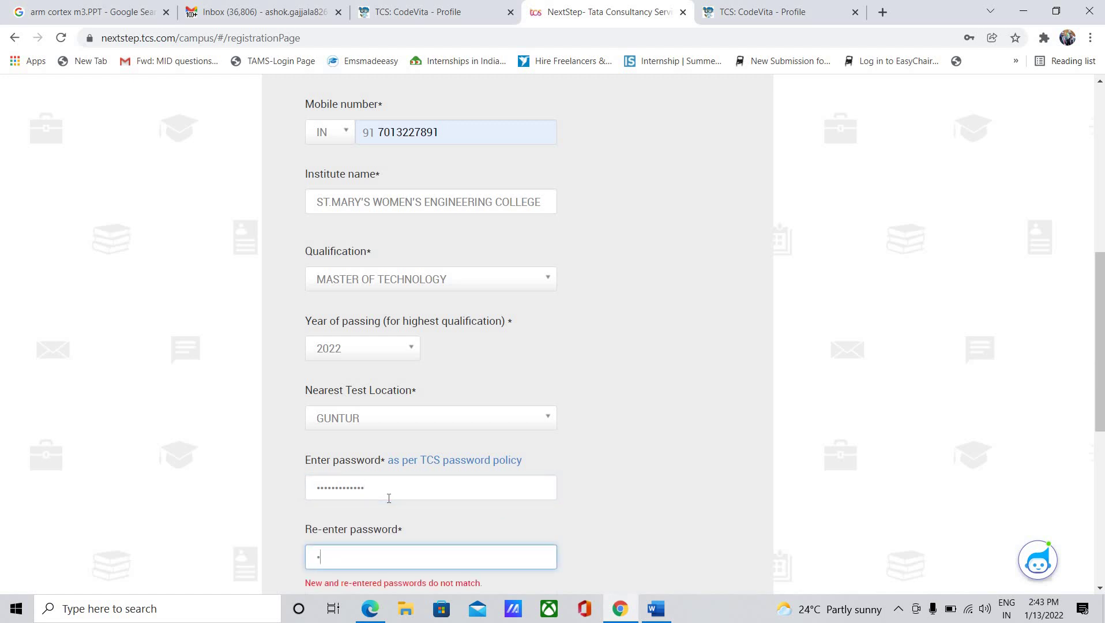
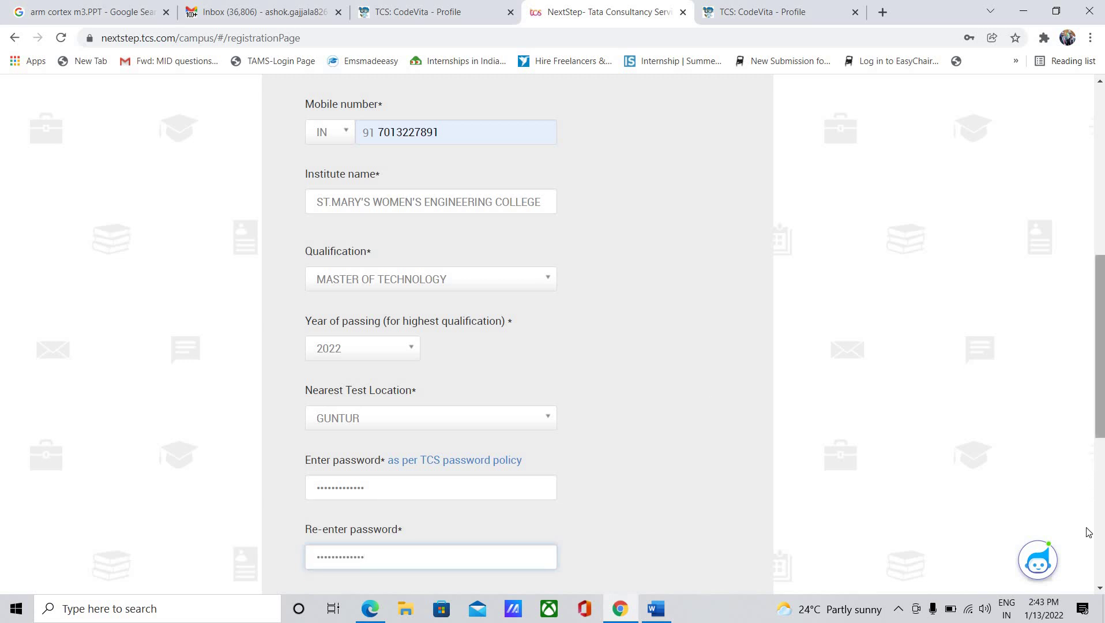
Choose the 'What is your Nationality?' security question and accept the suggested answer.
{"action": "scroll", "coordinate": [1067, 525], "scroll_direction": "down", "scroll_amount": 6}
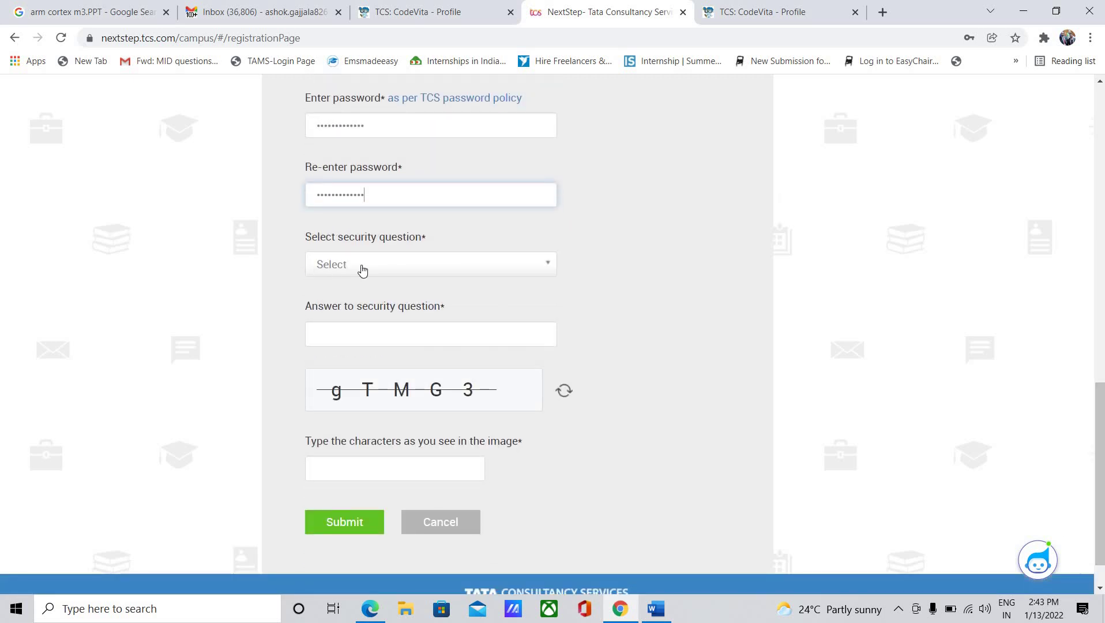
{"action": "left_click", "coordinate": [380, 268]}
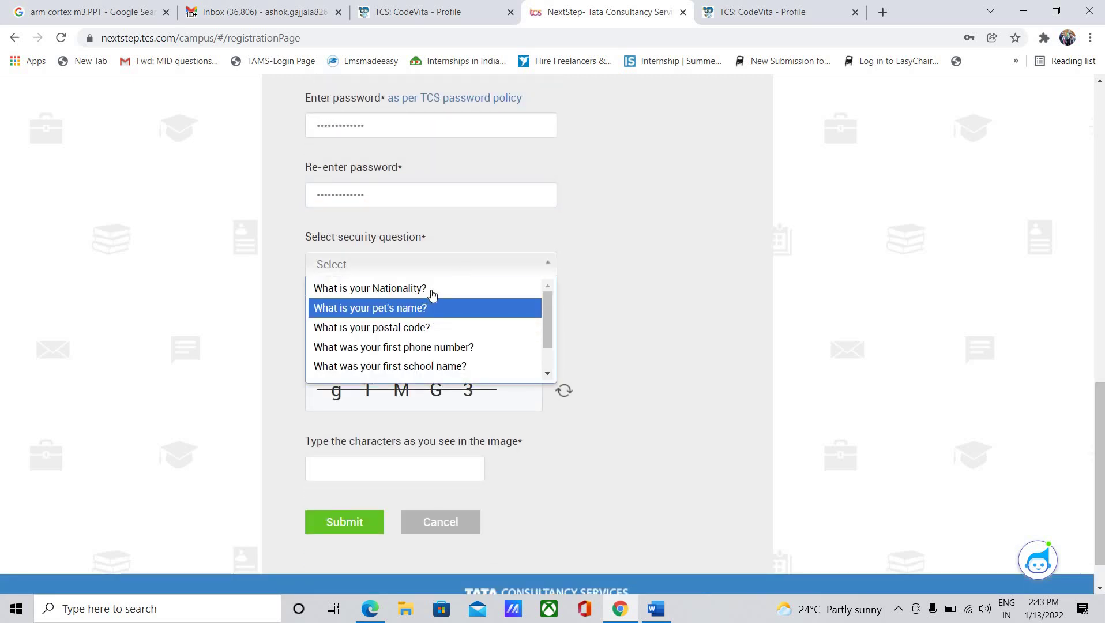
{"action": "key", "text": "Return"}
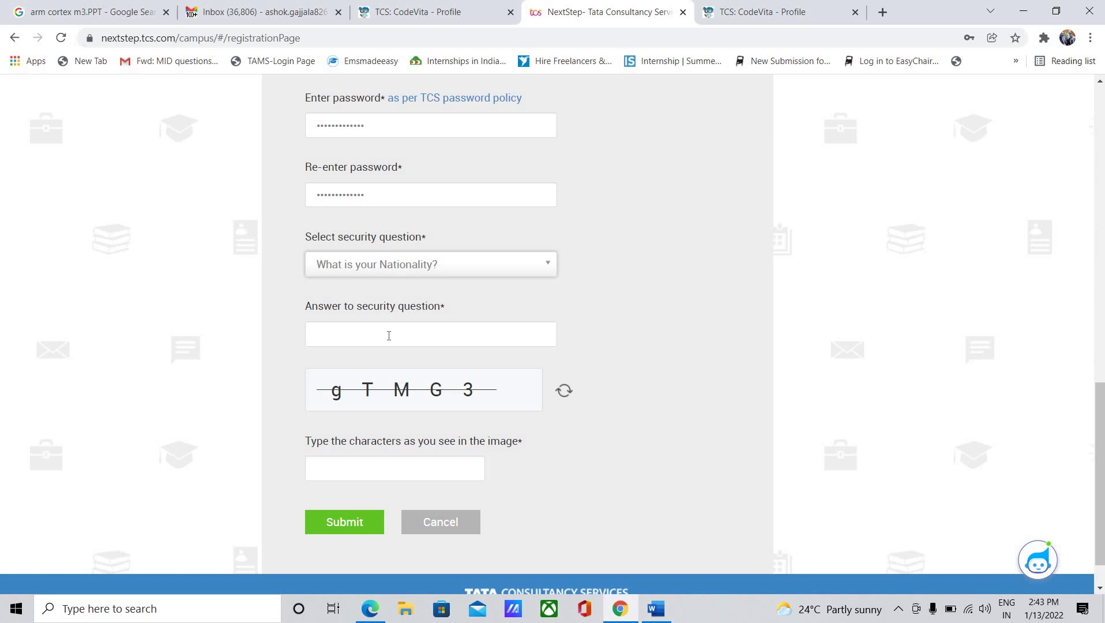
{"action": "left_click", "coordinate": [389, 336]}
{"action": "key", "text": "Down"}
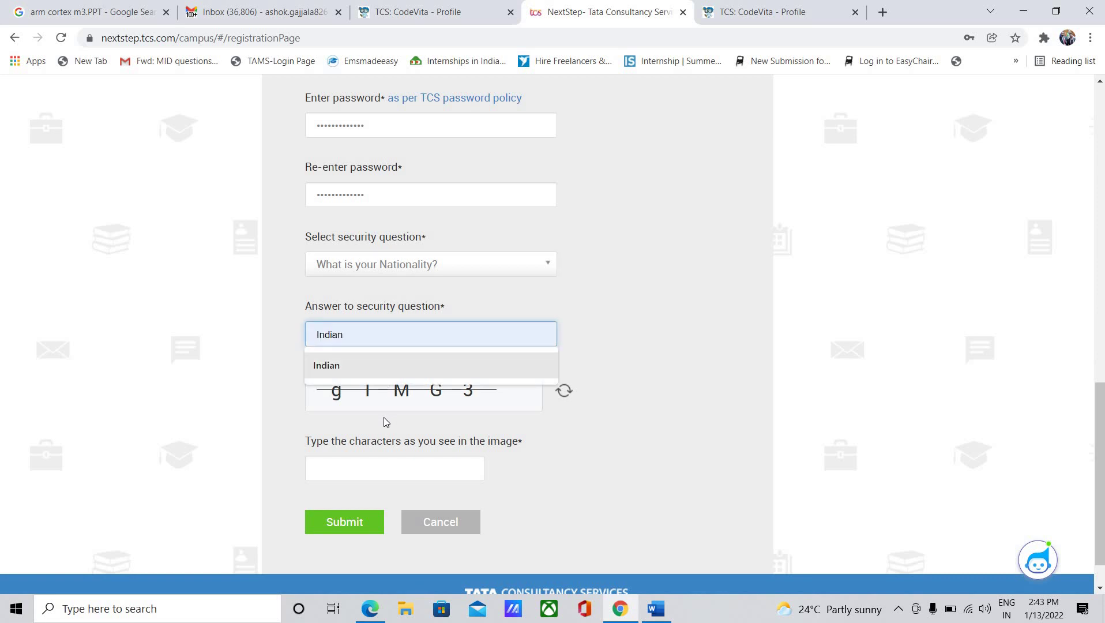
{"action": "key", "text": "Return"}
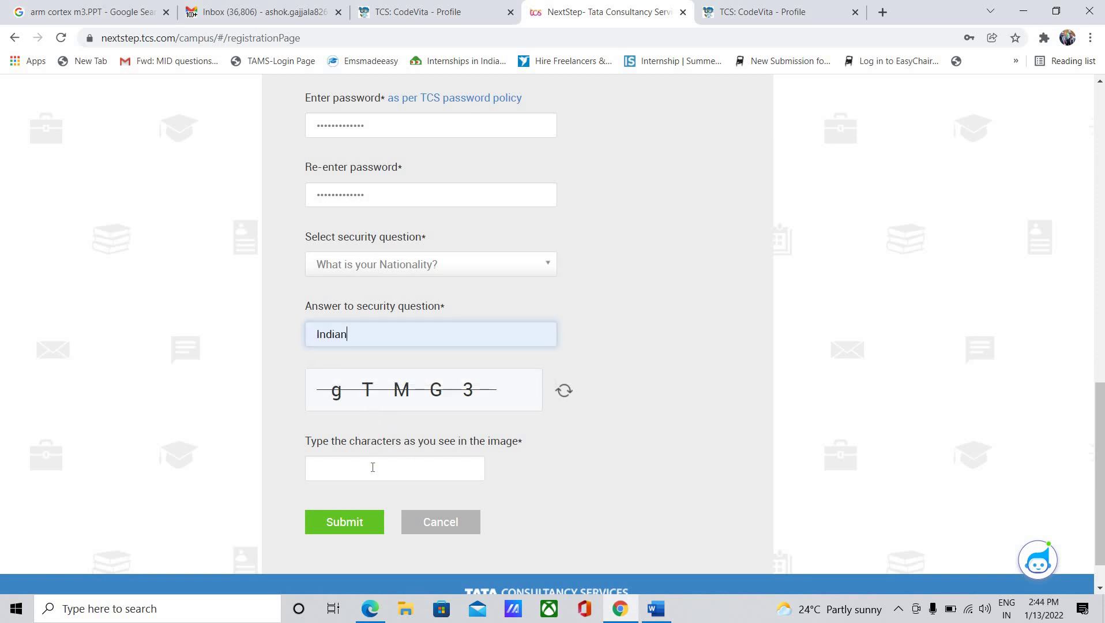
Type the captcha characters, submit the form, and confirm the e-mail and mobile.
{"action": "left_click", "coordinate": [372, 467]}
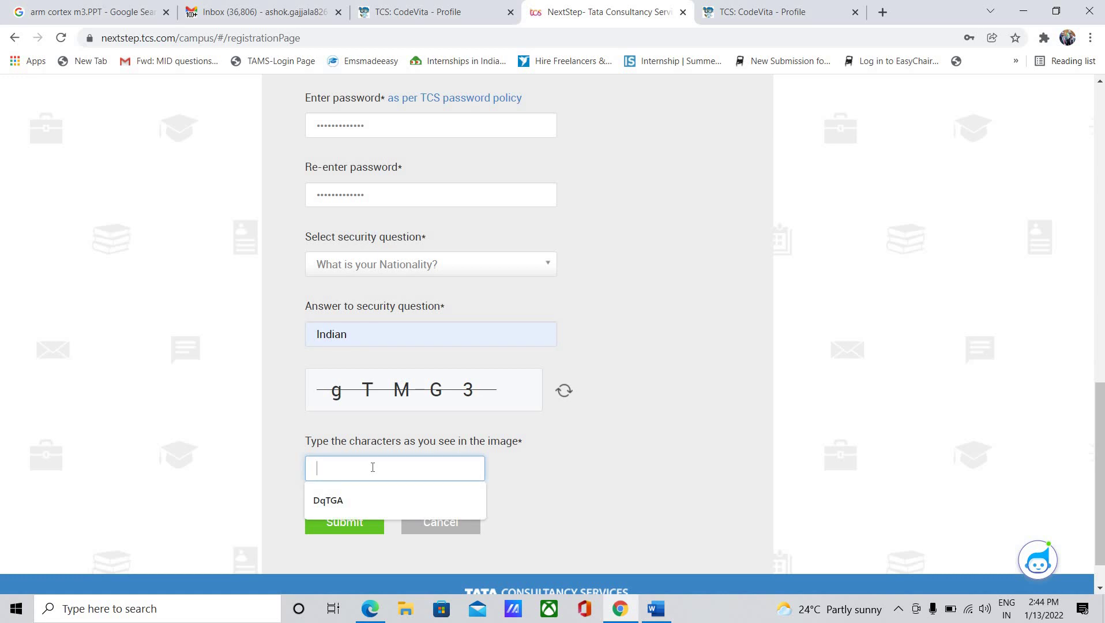
{"action": "type", "text": "g"}
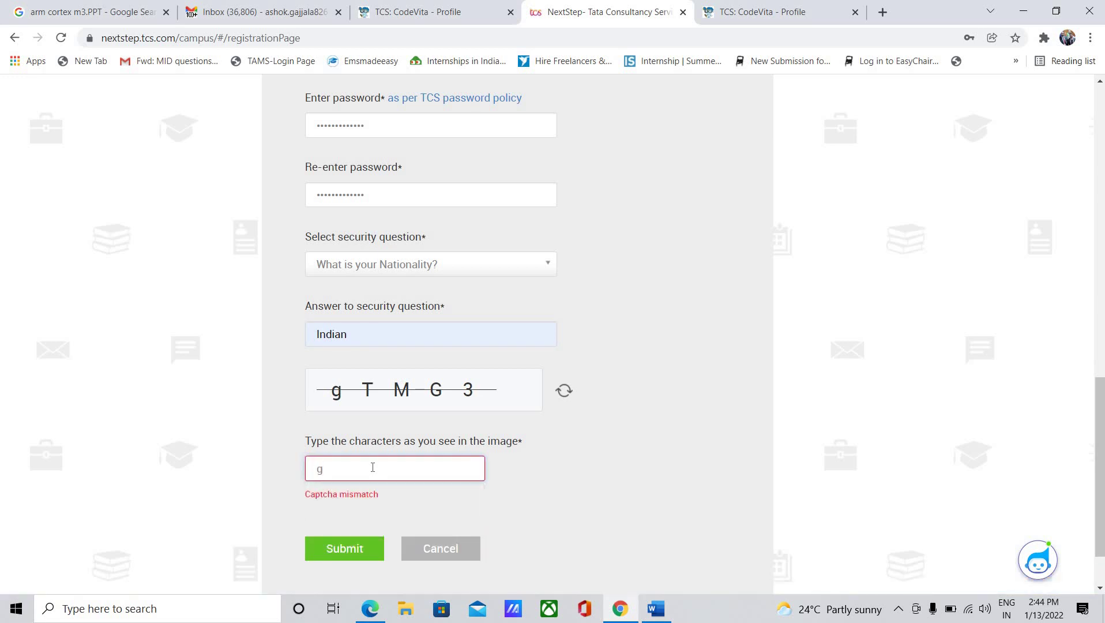
{"action": "type", "text": "TMG3"}
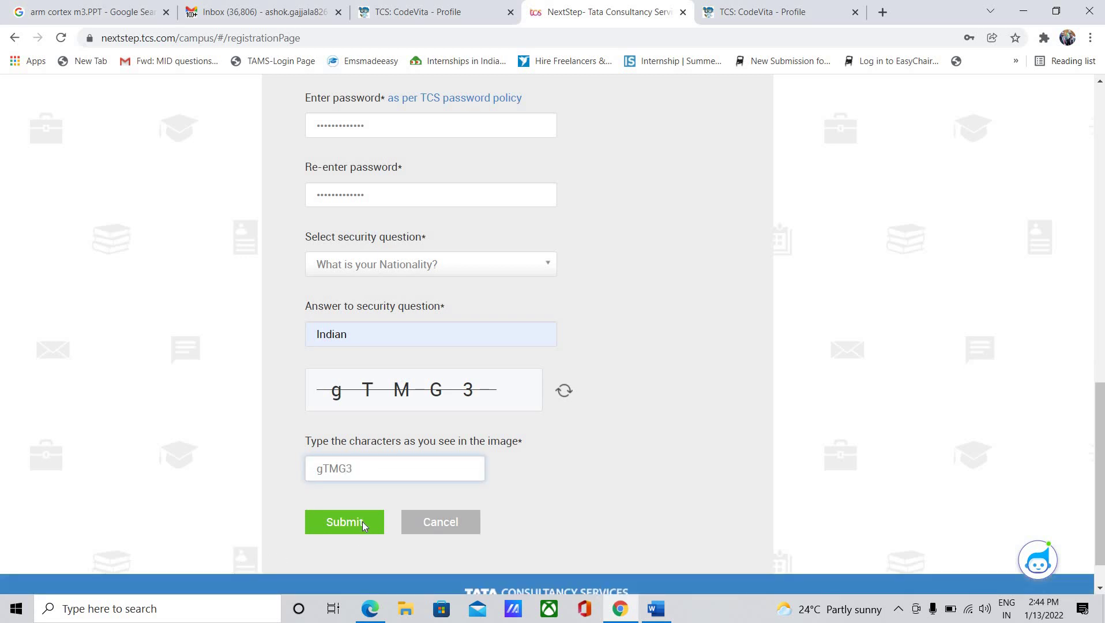
{"action": "left_click", "coordinate": [363, 522]}
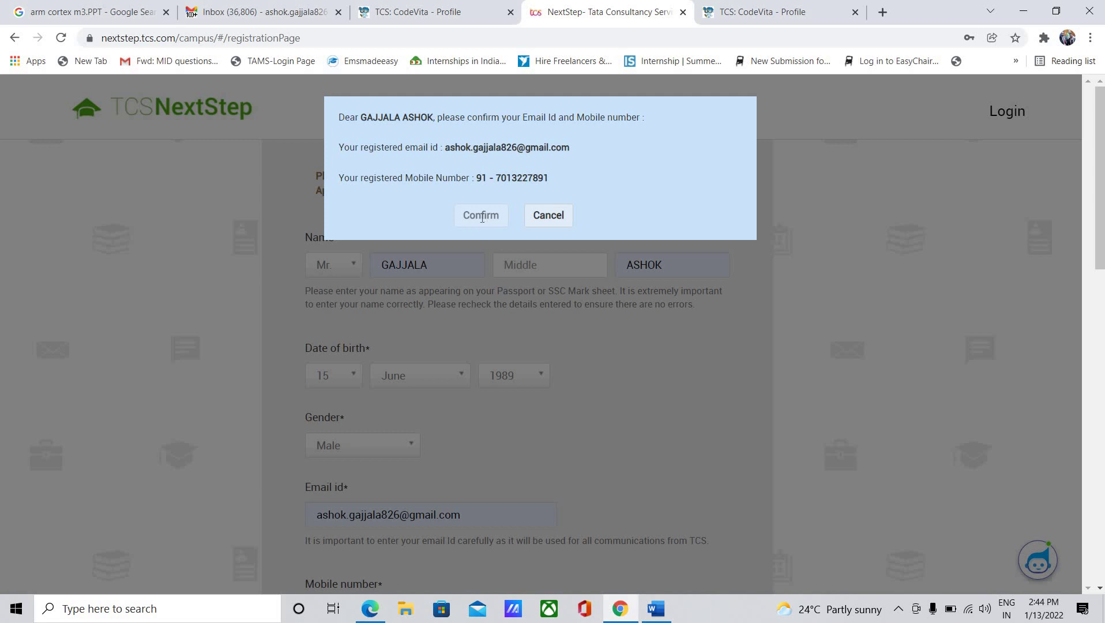
{"action": "left_click", "coordinate": [481, 215]}
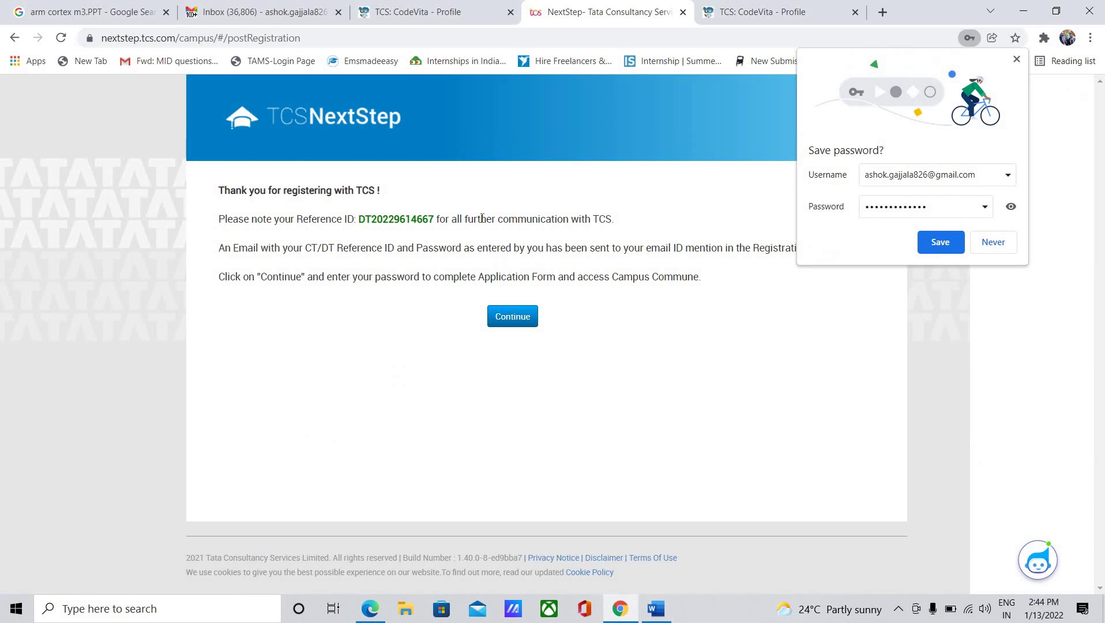
Dismiss Chrome's offer to save the password.
{"action": "left_click", "coordinate": [1017, 60]}
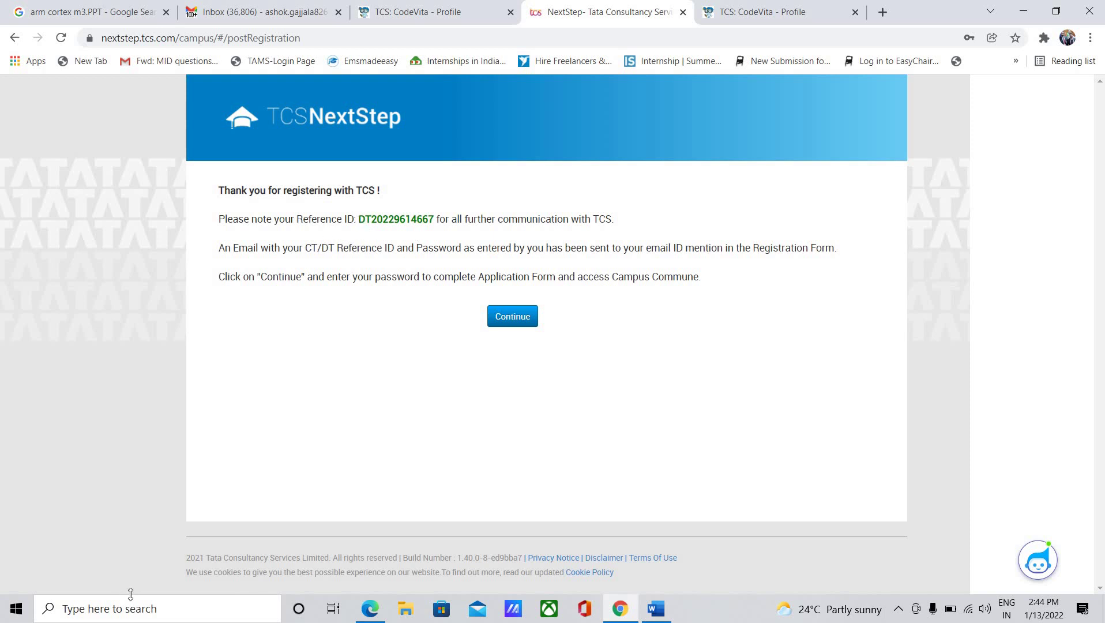
Launch Sticky Notes from the Windows search with 'st'.
{"action": "left_click", "coordinate": [110, 617]}
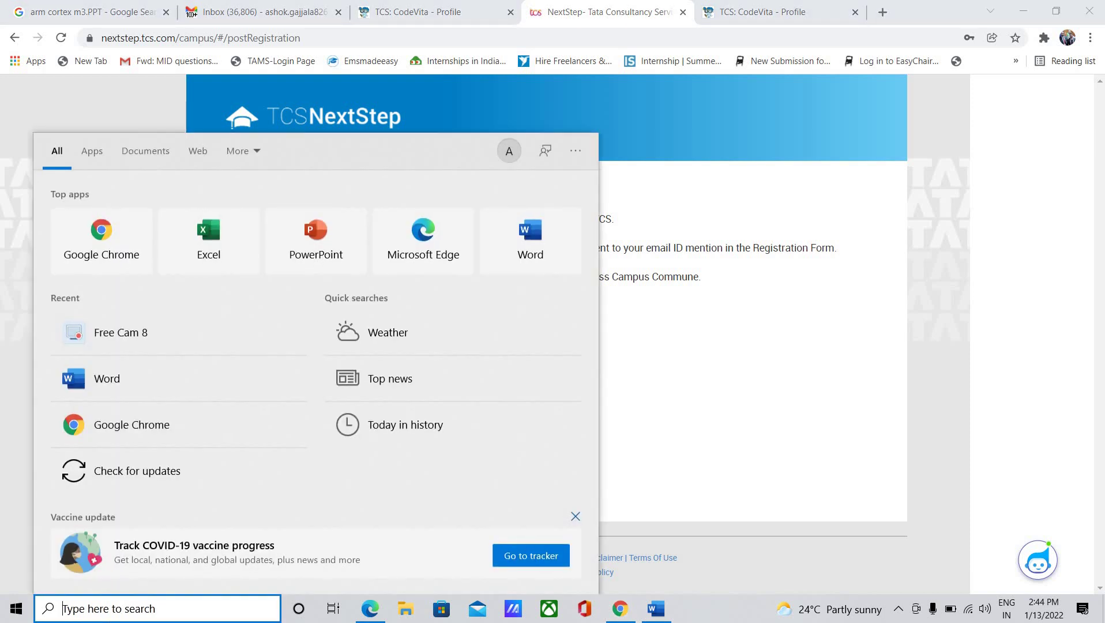
{"action": "type", "text": "st"}
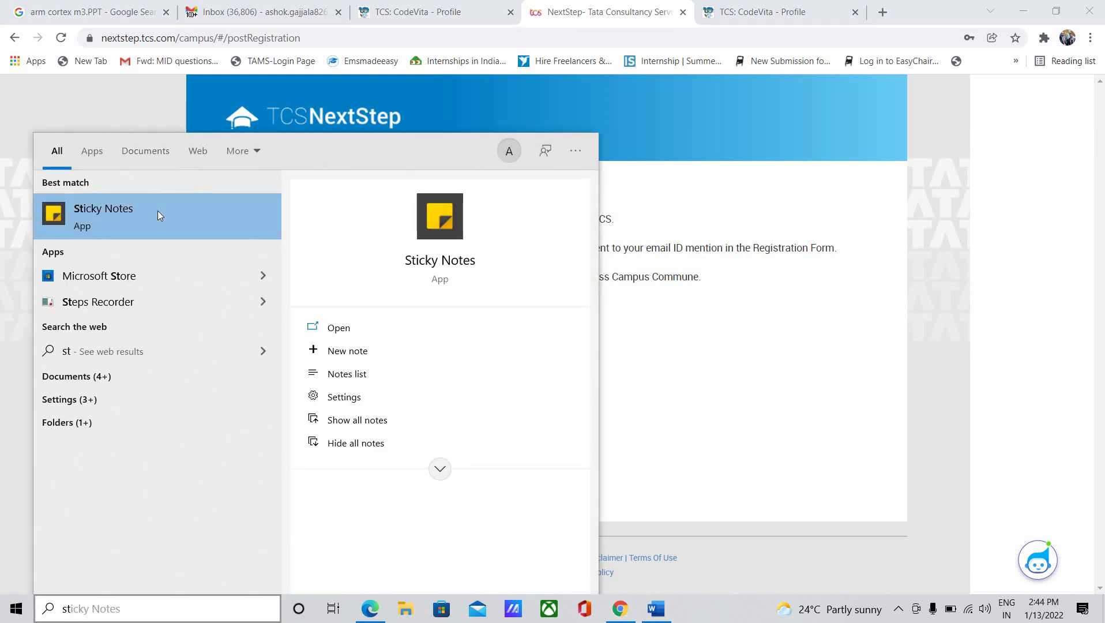
{"action": "left_click", "coordinate": [156, 211]}
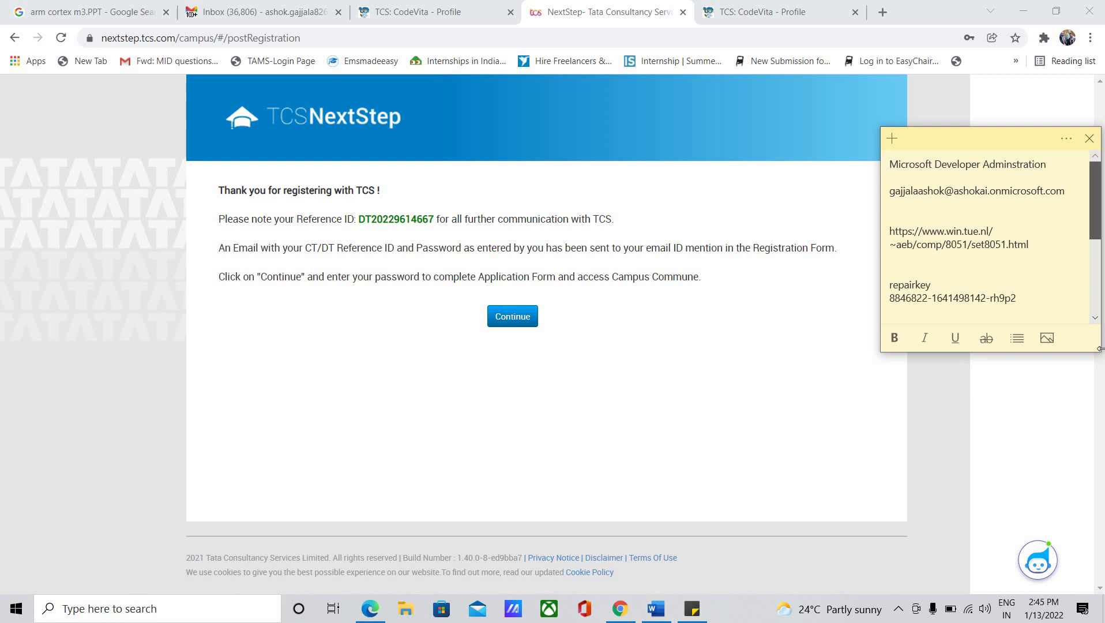
Paste the Reference ID from the thank-you page into the note and close it.
{"action": "scroll", "coordinate": [1093, 219], "scroll_direction": "down", "scroll_amount": 5}
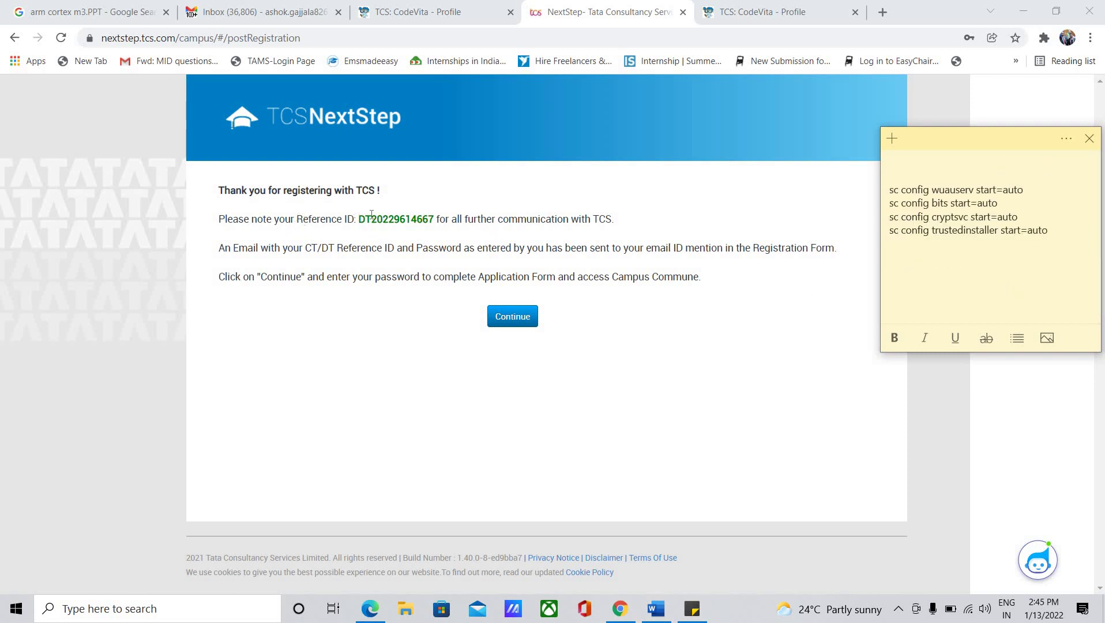
{"action": "left_click_drag", "start_coordinate": [296, 219], "coordinate": [442, 220]}
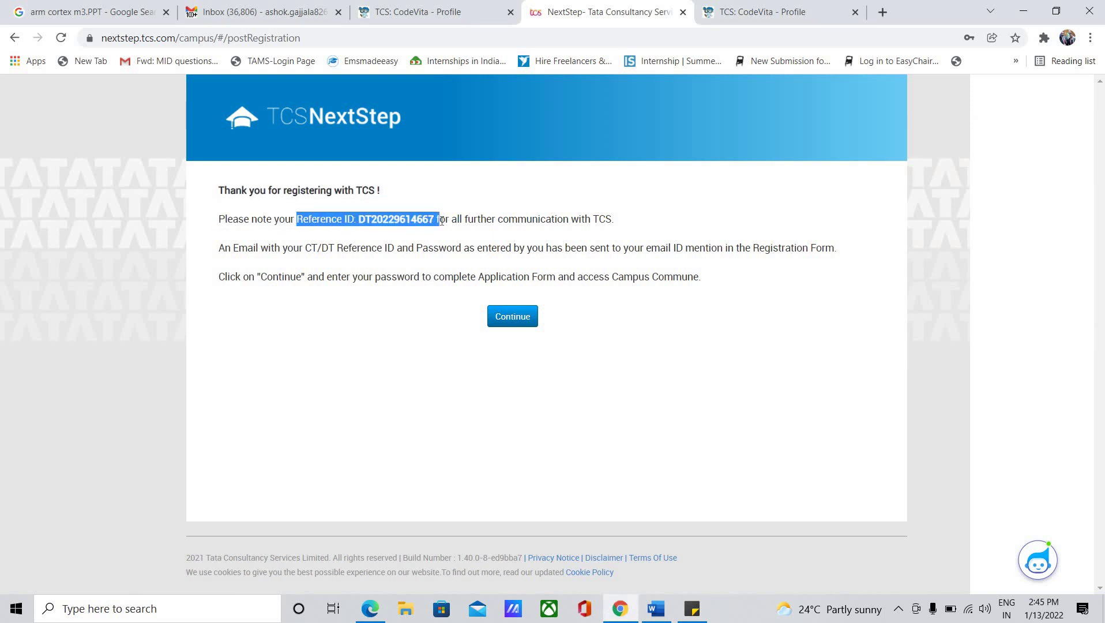
{"action": "key", "text": "alt+Tab"}
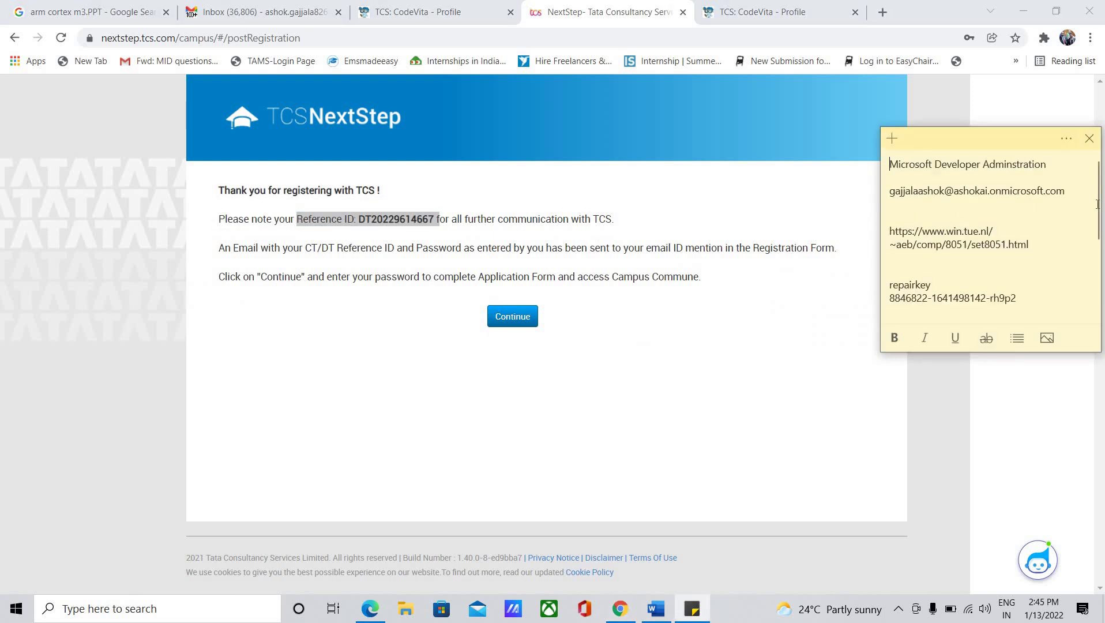
{"action": "scroll", "coordinate": [933, 271], "scroll_direction": "down", "scroll_amount": 5}
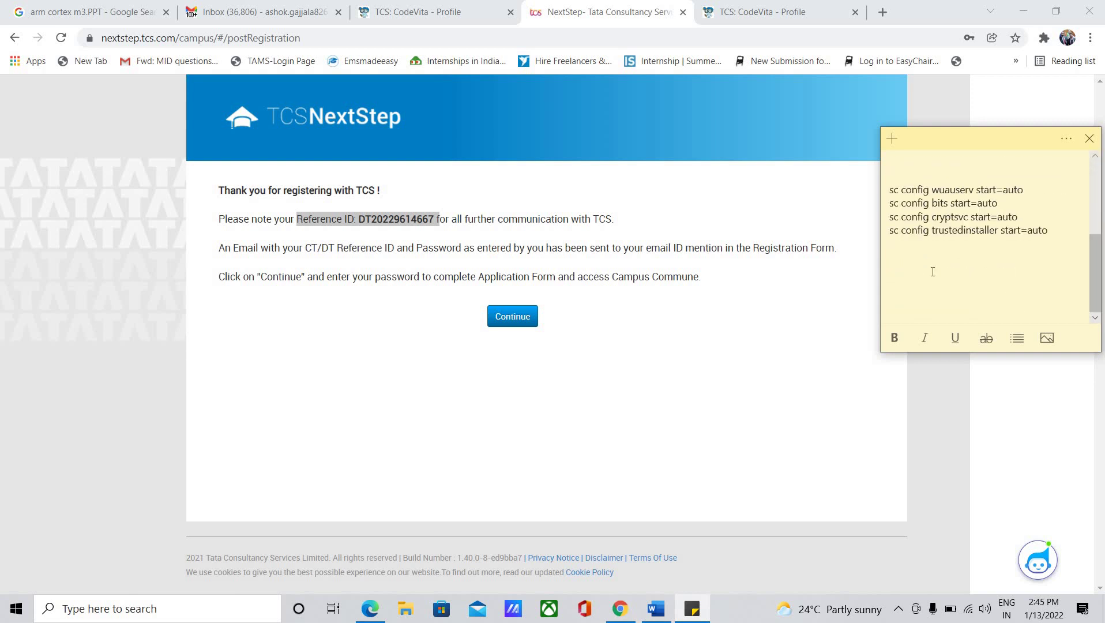
{"action": "key", "text": "ctrl+v"}
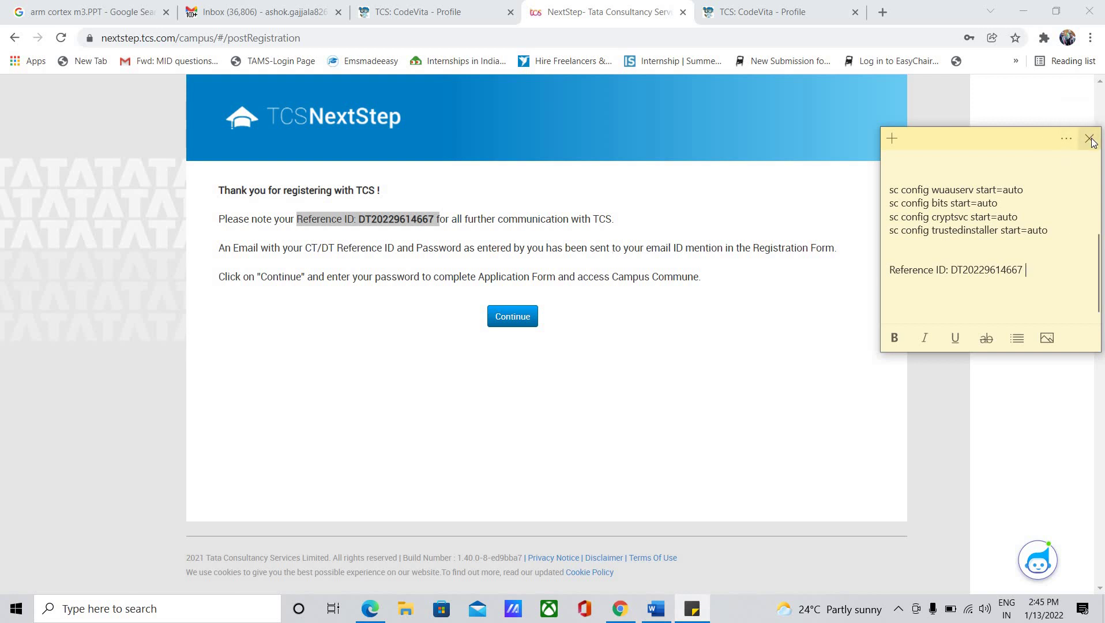
{"action": "left_click", "coordinate": [517, 320]}
{"action": "left_click", "coordinate": [517, 321]}
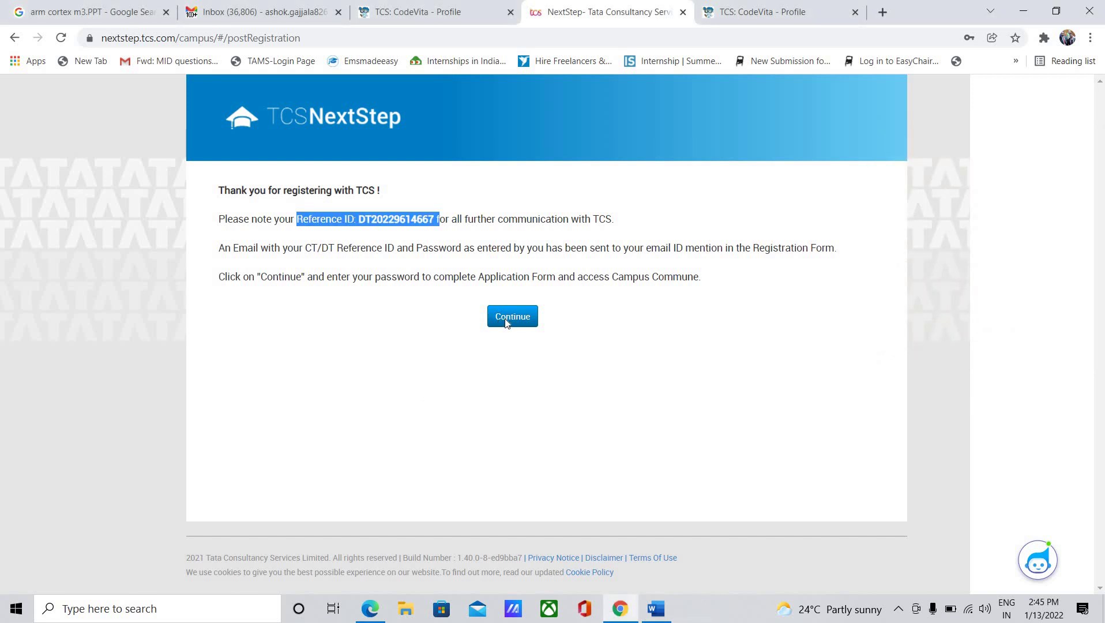
Continue to the login, submit the account password, and decline saving it in Chrome.
{"action": "left_click", "coordinate": [507, 322]}
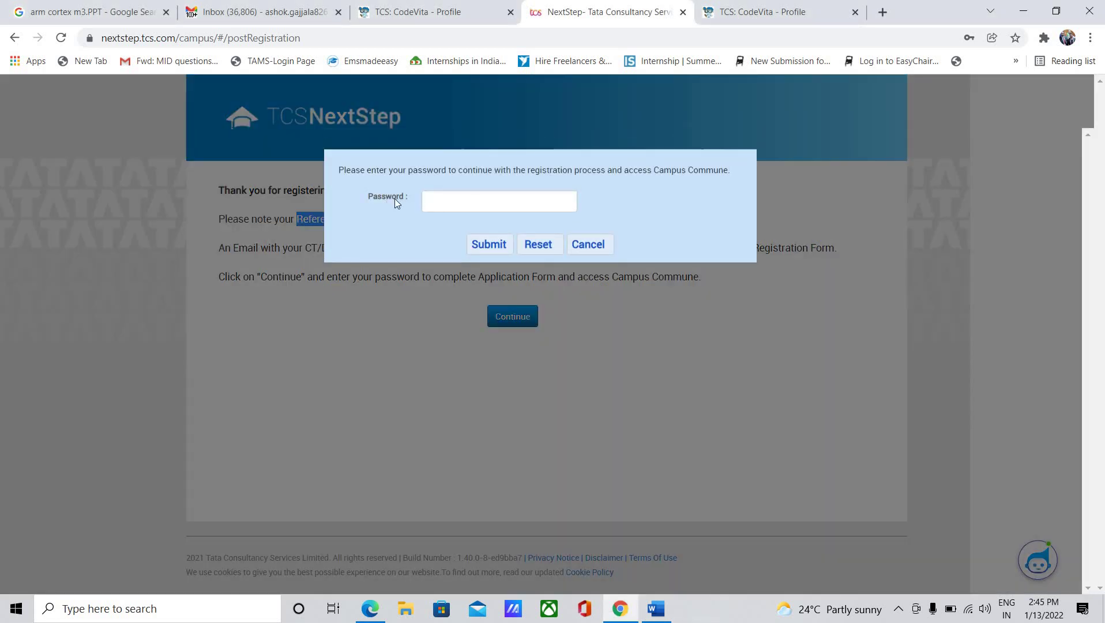
{"action": "left_click", "coordinate": [478, 209]}
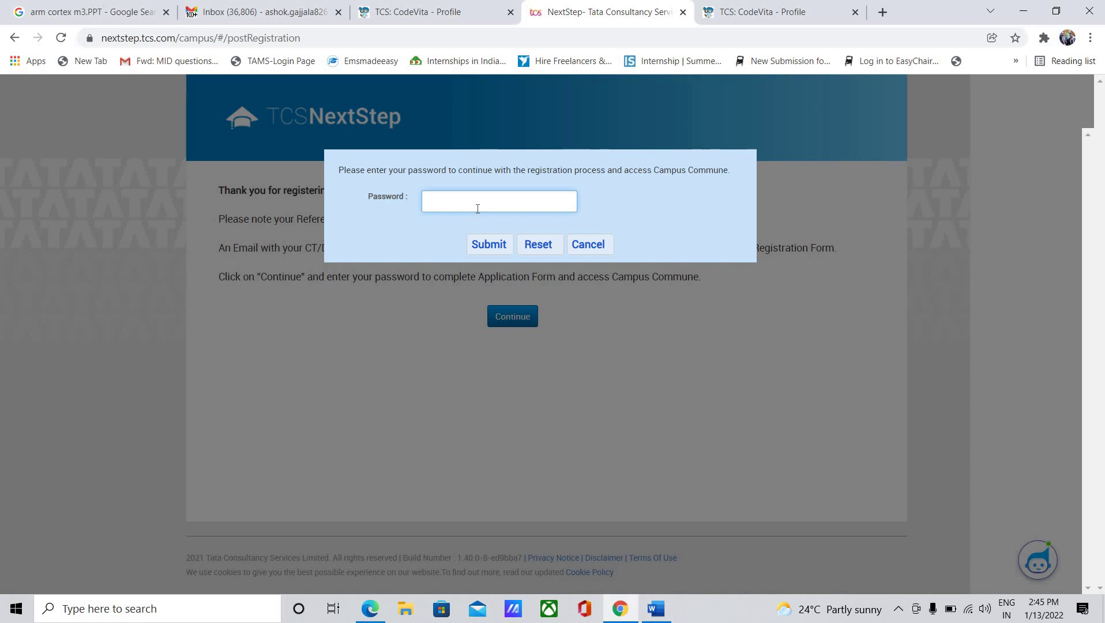
{"action": "type", "text": "•"}
{"action": "left_click", "coordinate": [488, 246]}
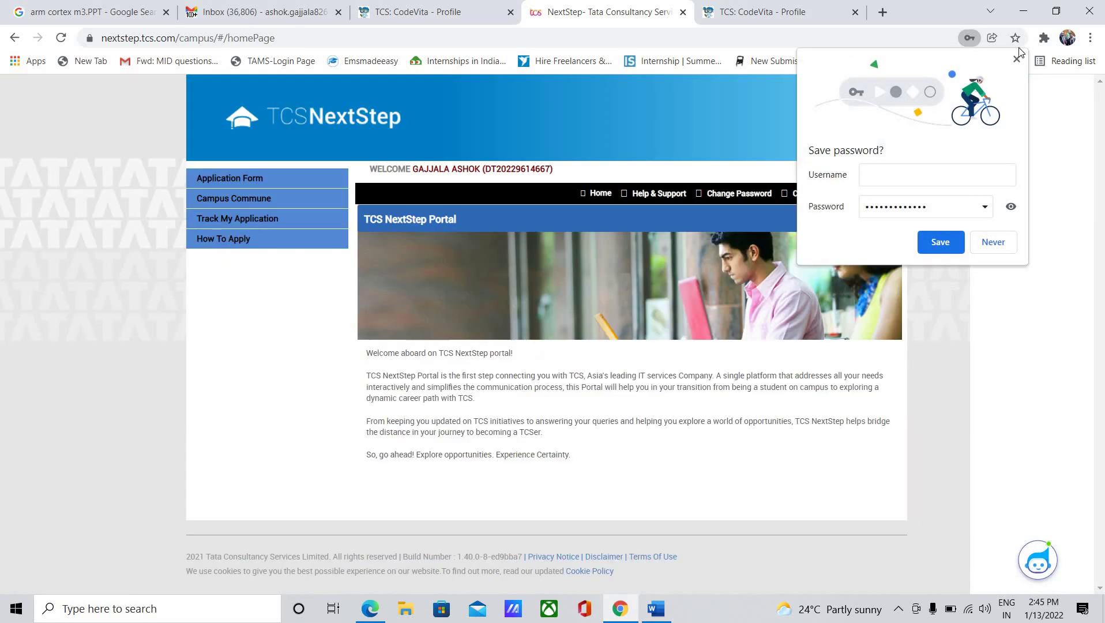
{"action": "left_click", "coordinate": [1017, 59]}
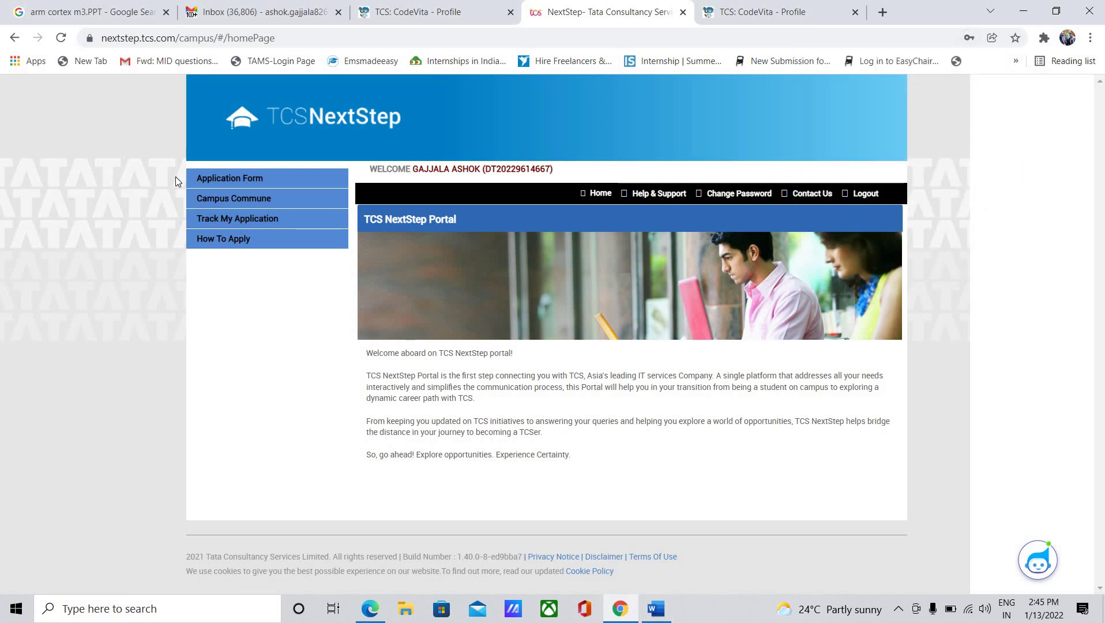
{"action": "left_click", "coordinate": [264, 201]}
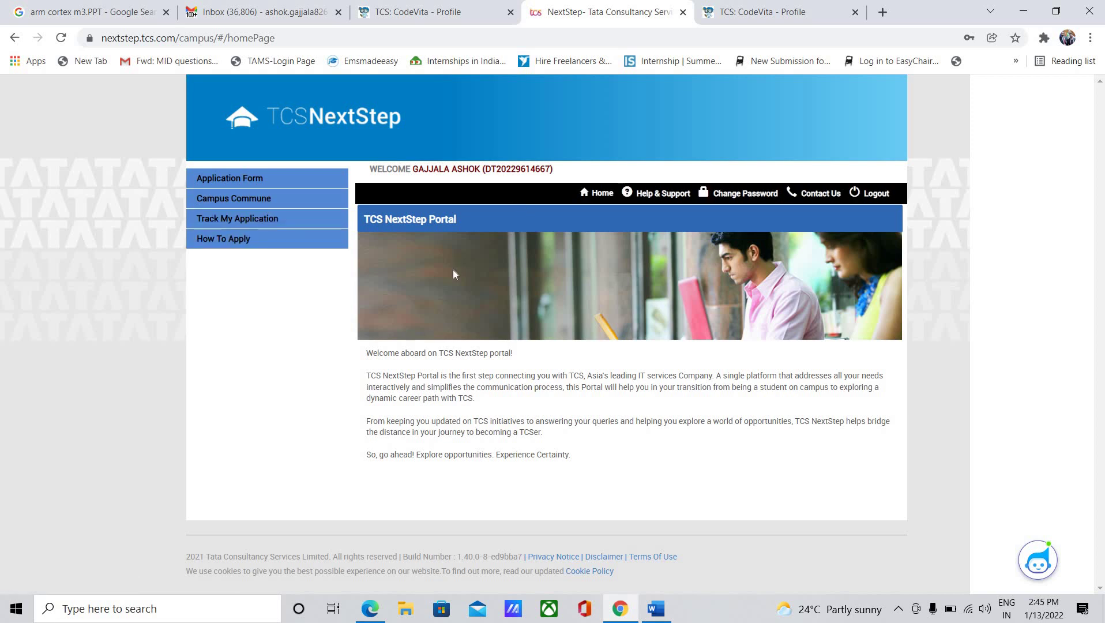
Open the NextStep Application Form and start filling it in.
{"action": "left_click", "coordinate": [224, 181]}
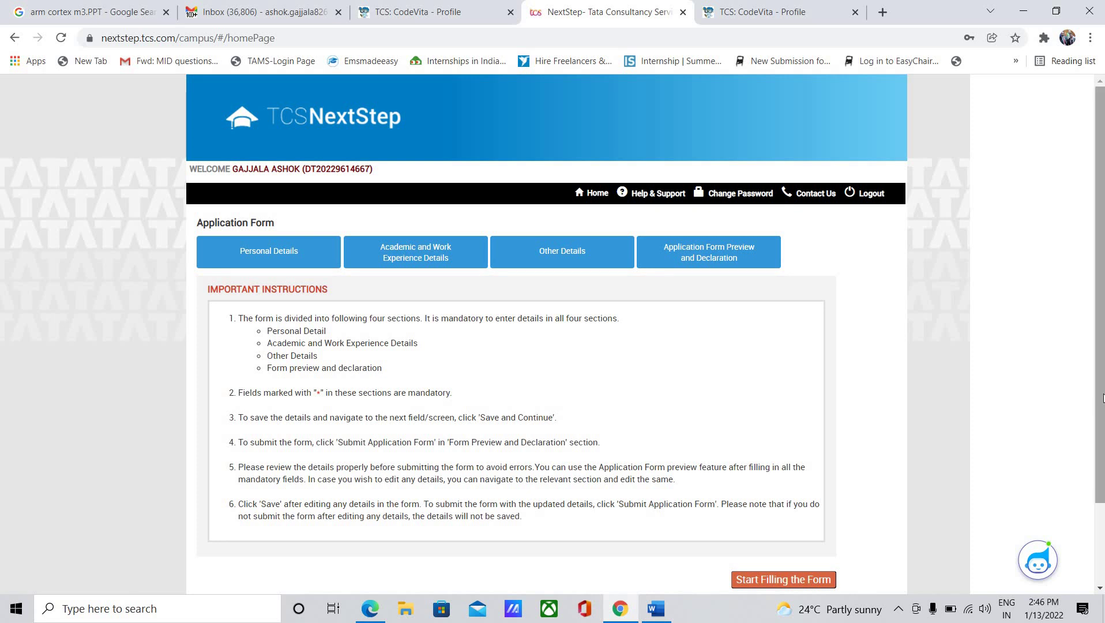
{"action": "scroll", "coordinate": [1103, 397], "scroll_direction": "down", "scroll_amount": 2}
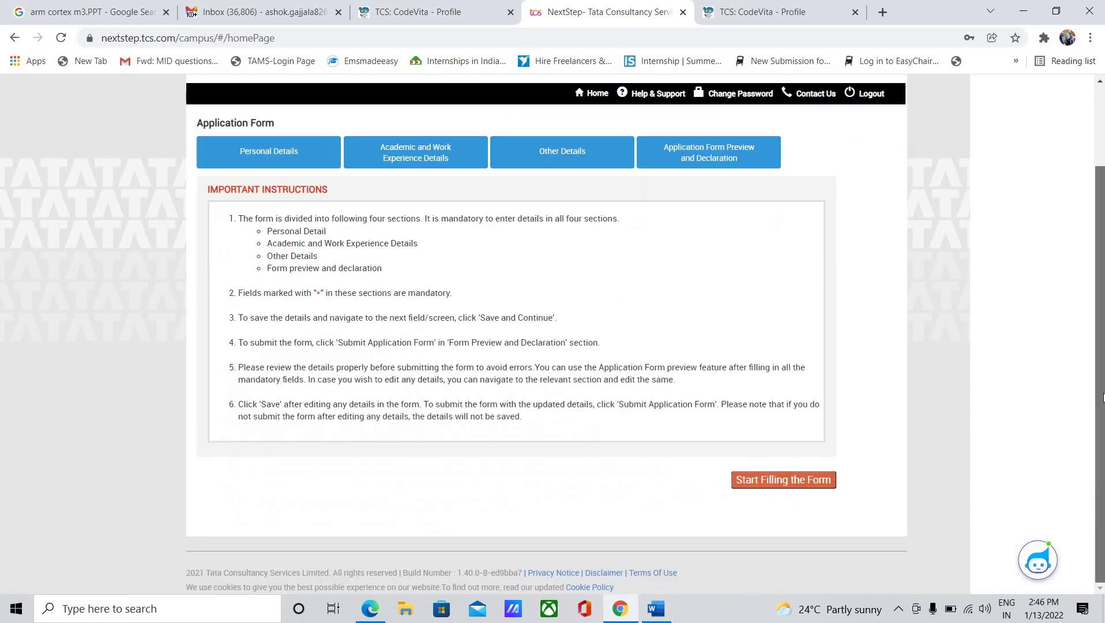
{"action": "left_click", "coordinate": [764, 485]}
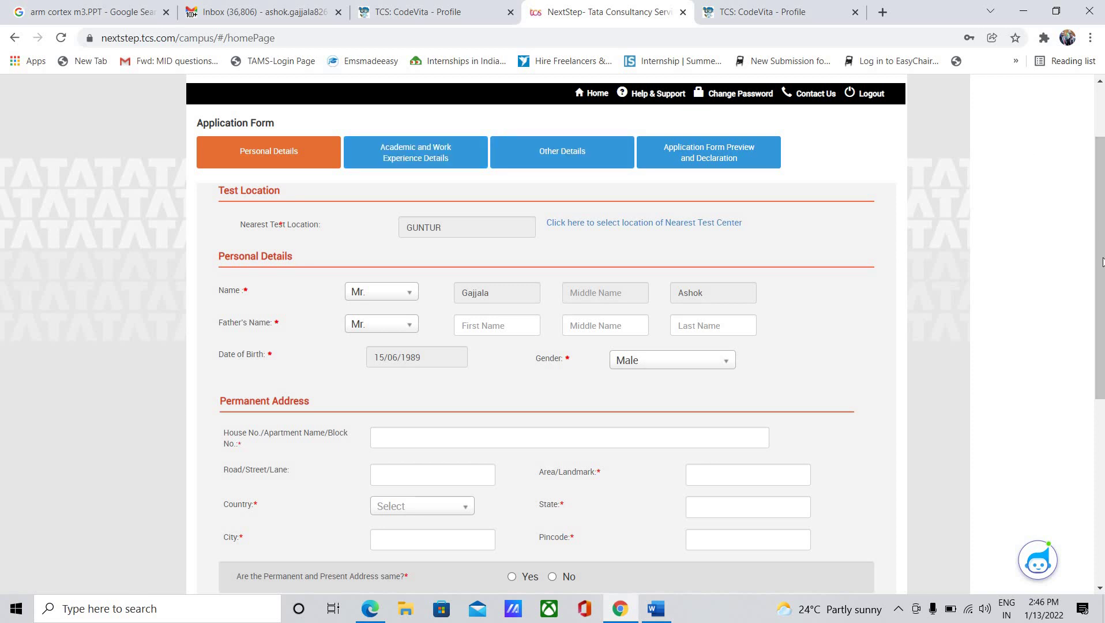
Look over the Personal Details, then move to Academic and Work Experience Details.
{"action": "scroll", "coordinate": [1096, 288], "scroll_direction": "down", "scroll_amount": 3}
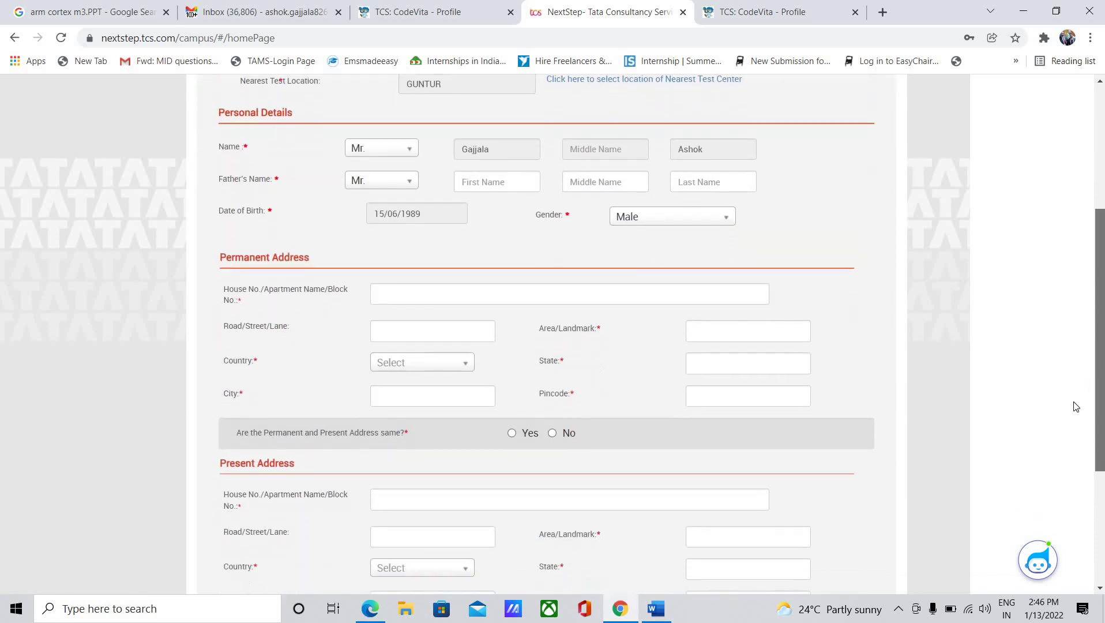
{"action": "scroll", "coordinate": [1072, 421], "scroll_direction": "down", "scroll_amount": 4}
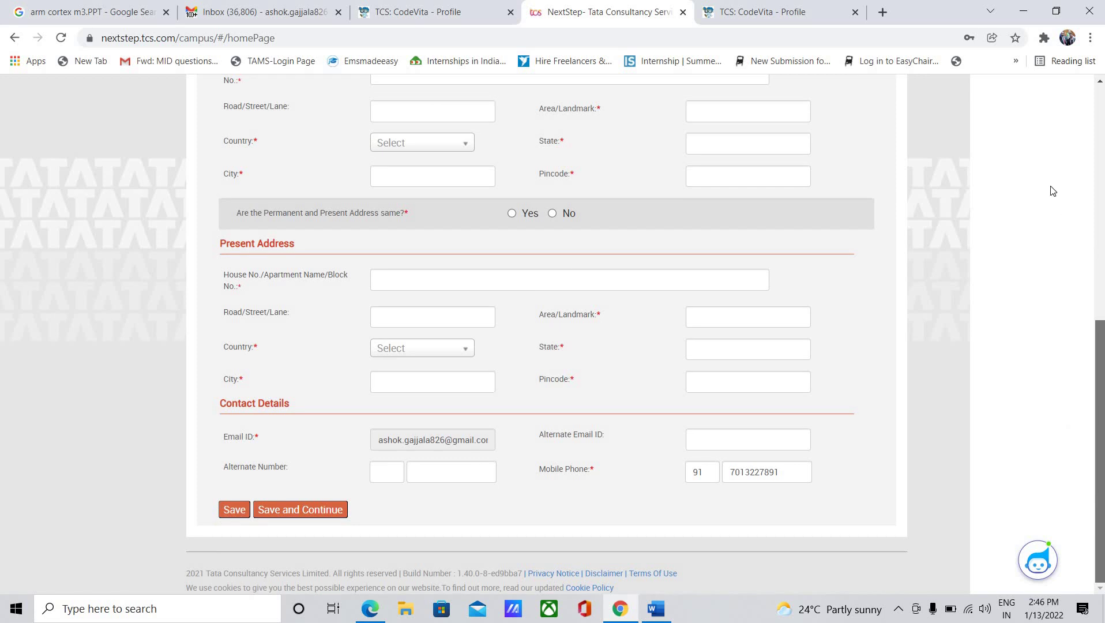
{"action": "scroll", "coordinate": [1052, 192], "scroll_direction": "up", "scroll_amount": 8}
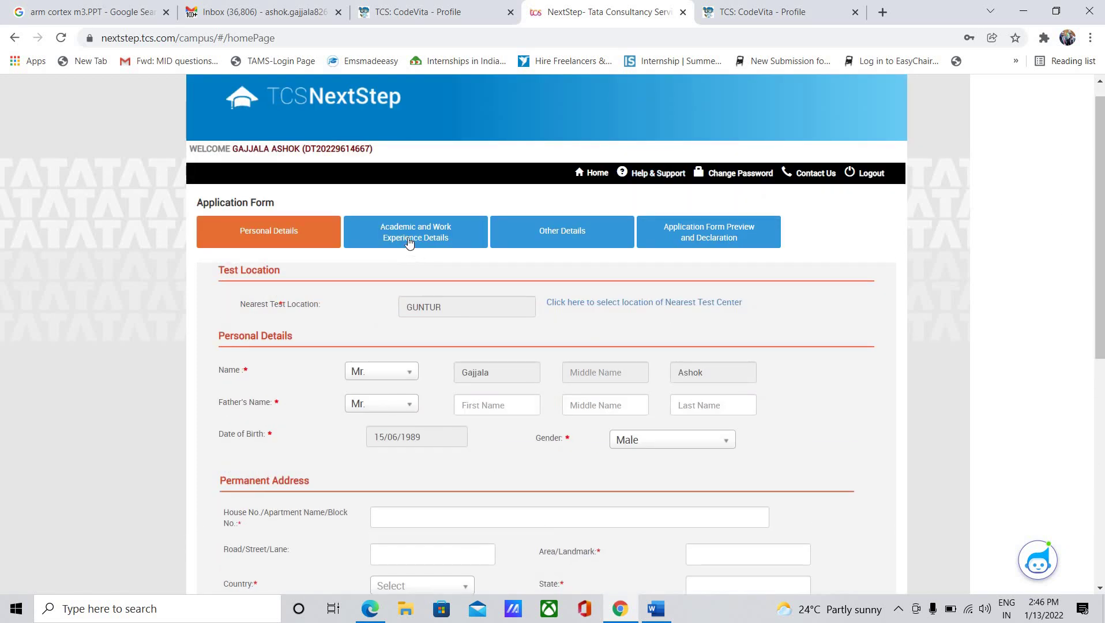
{"action": "left_click", "coordinate": [407, 238]}
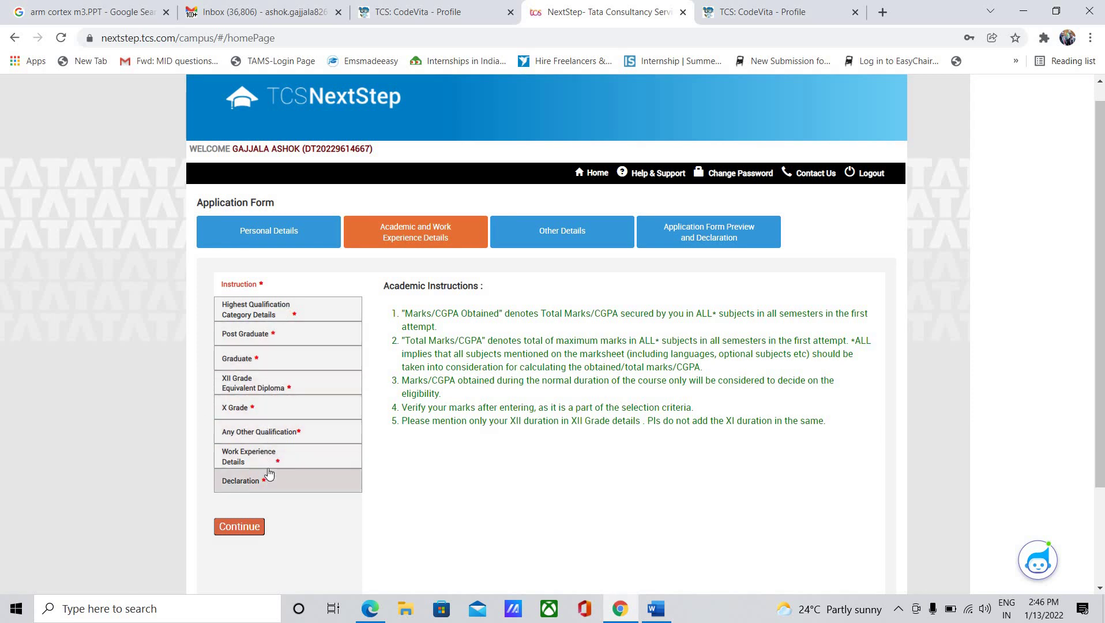
Look through the Other Details section of the application form.
{"action": "left_click", "coordinate": [582, 233]}
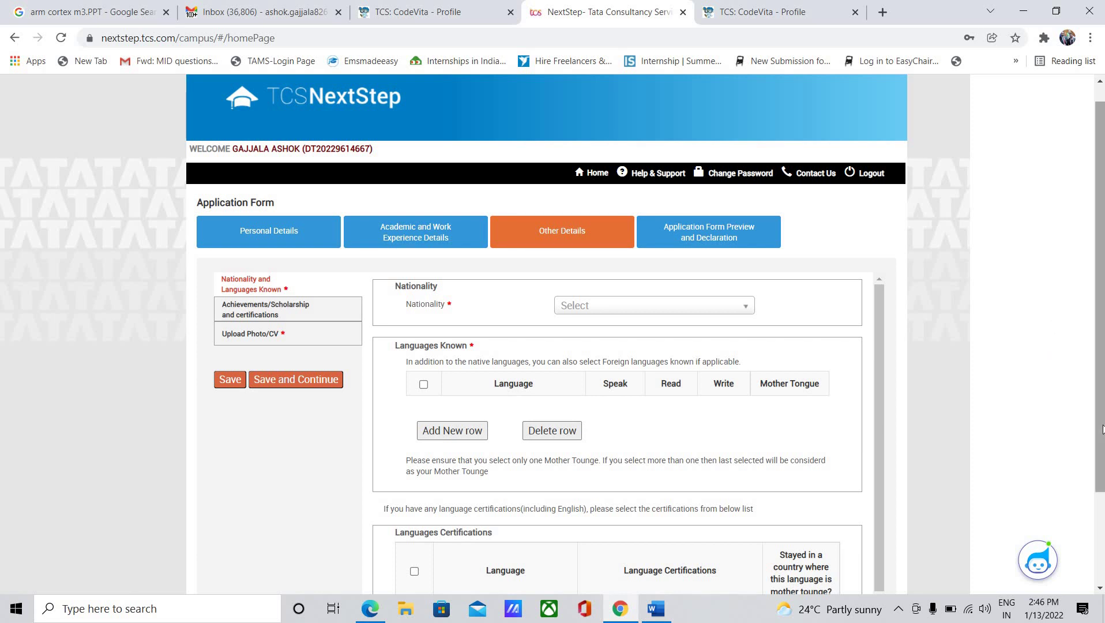
{"action": "scroll", "coordinate": [950, 381], "scroll_direction": "down", "scroll_amount": 2}
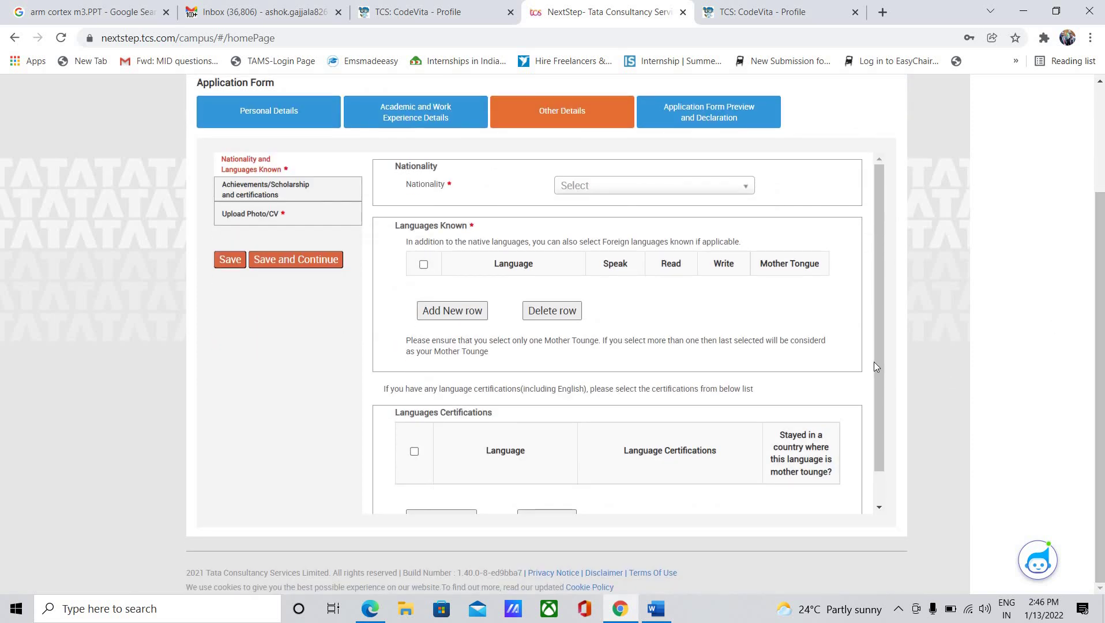
{"action": "scroll", "coordinate": [629, 333], "scroll_direction": "down", "scroll_amount": 1}
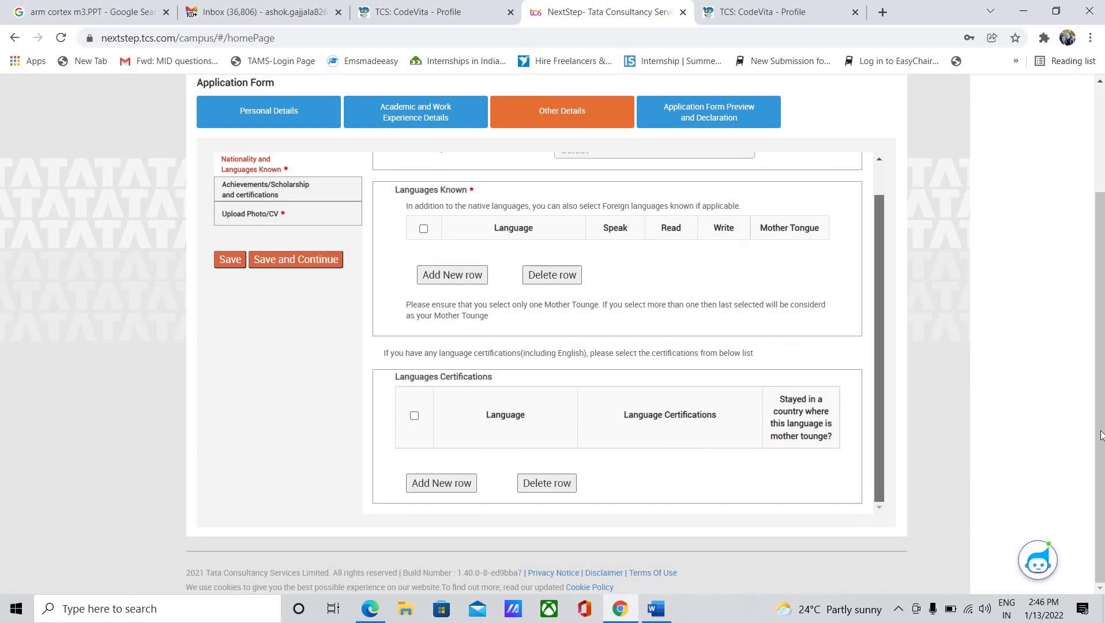
{"action": "scroll", "coordinate": [705, 255], "scroll_direction": "up", "scroll_amount": 3}
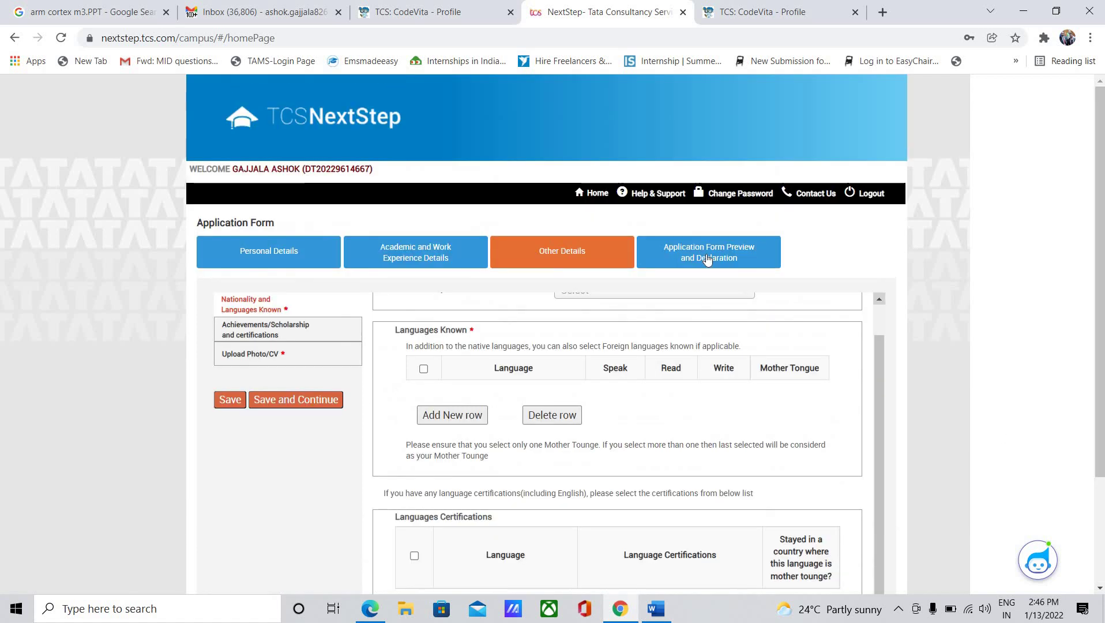
Review the Application Form Preview and Declaration section with its security questions and terms.
{"action": "left_click", "coordinate": [707, 259]}
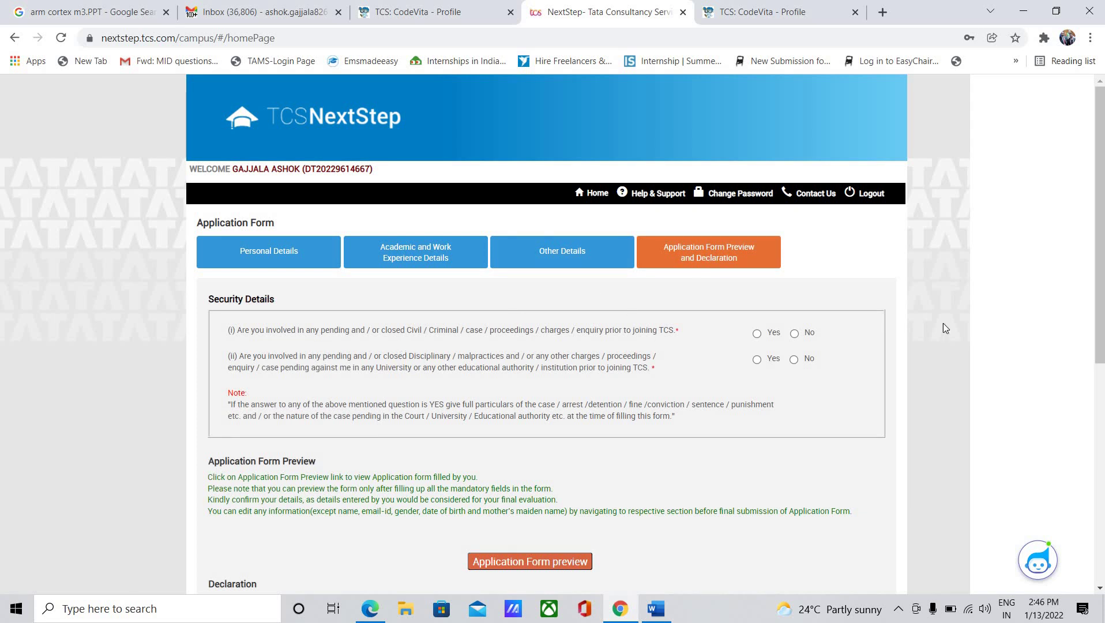
{"action": "left_click_drag", "start_coordinate": [1103, 364], "coordinate": [1099, 439]}
{"action": "scroll", "coordinate": [1088, 498], "scroll_direction": "down", "scroll_amount": 5}
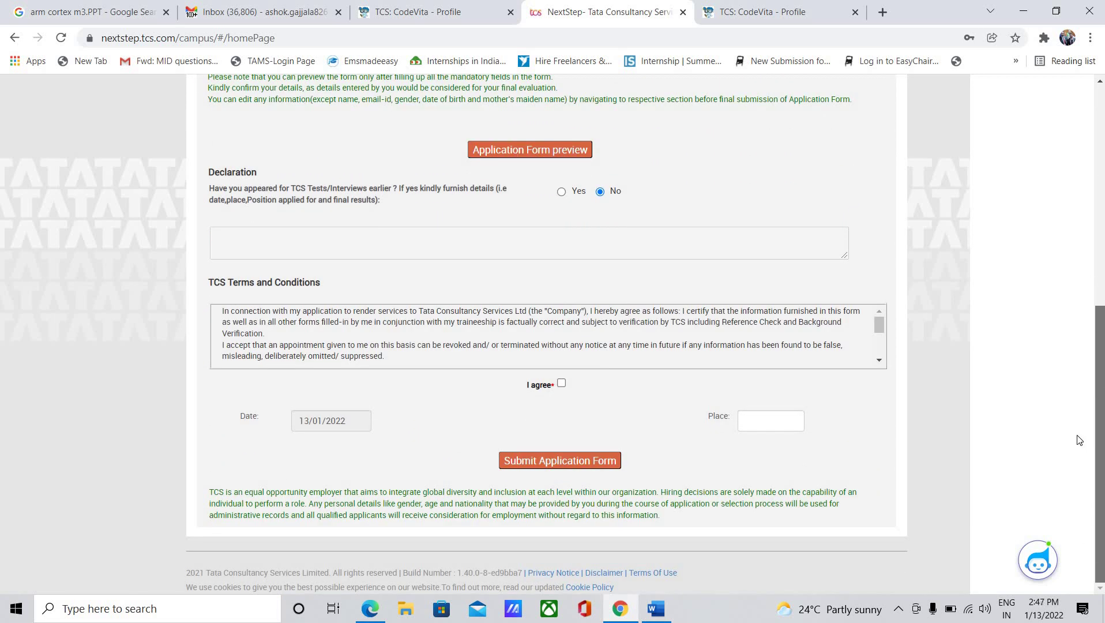
{"action": "scroll", "coordinate": [1078, 438], "scroll_direction": "up", "scroll_amount": 7}
{"action": "scroll", "coordinate": [831, 552], "scroll_direction": "down", "scroll_amount": 7}
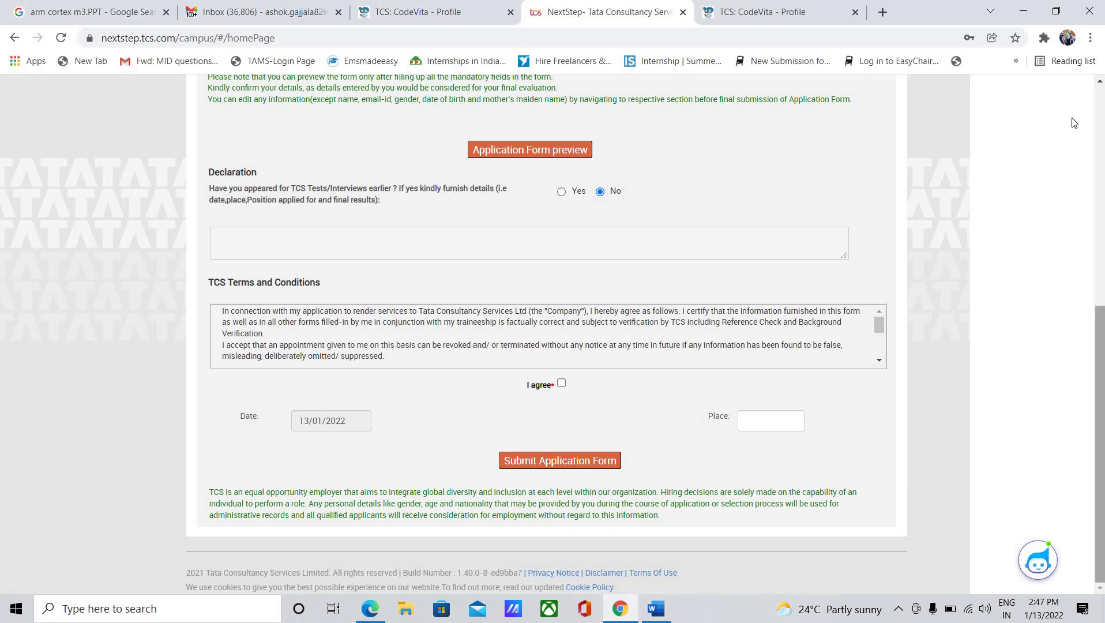
{"action": "scroll", "coordinate": [475, 261], "scroll_direction": "up", "scroll_amount": 7}
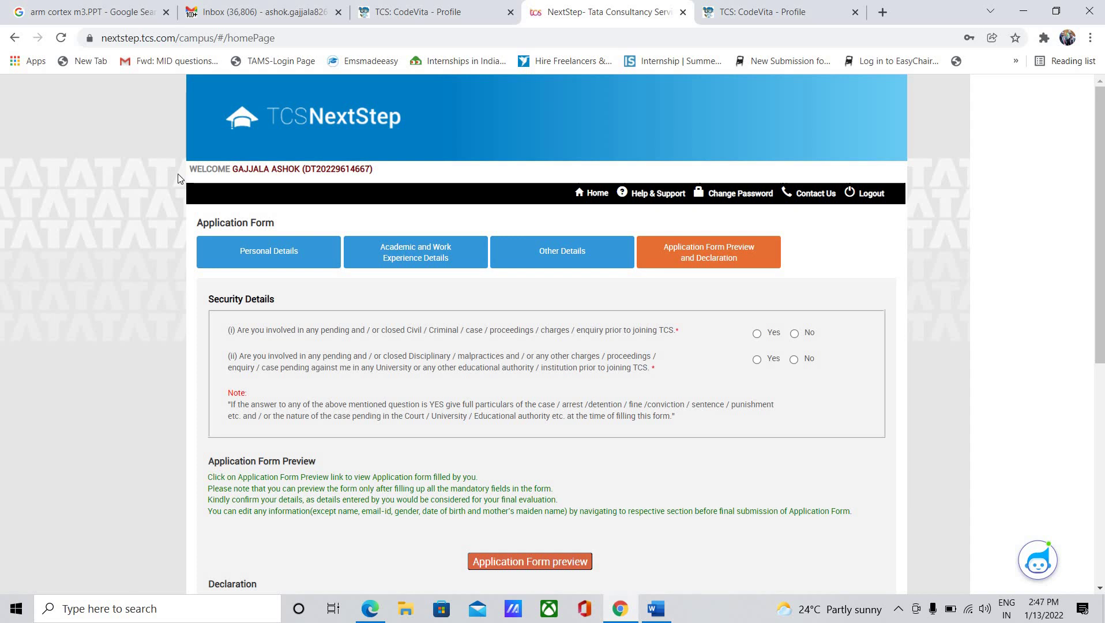
Return to the NextStep home page and check the application status under Track My Application.
{"action": "left_click", "coordinate": [597, 194]}
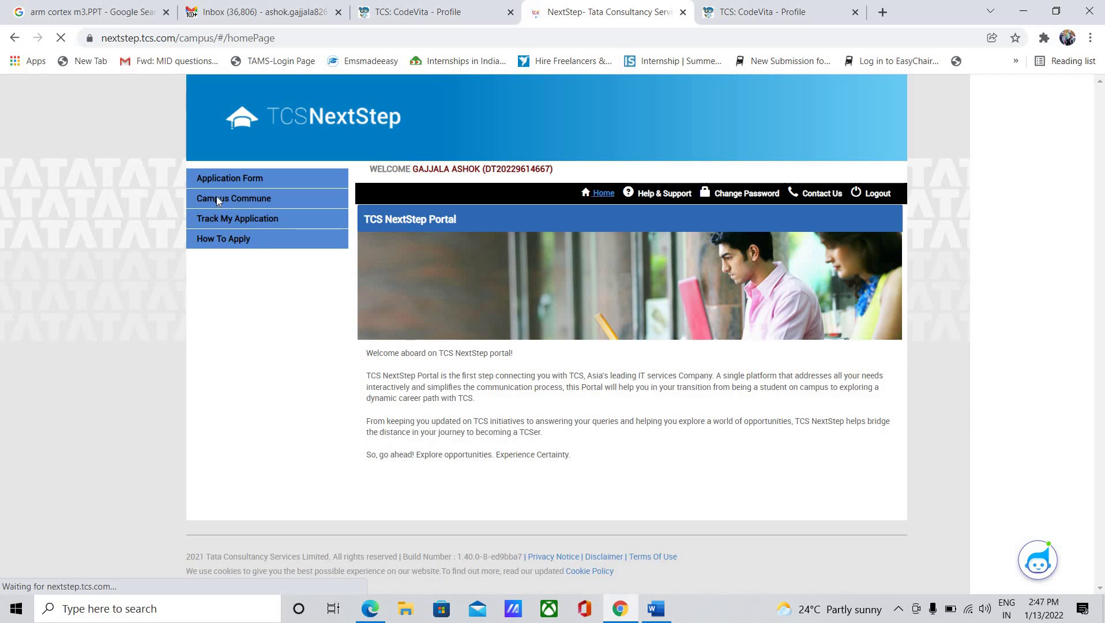
{"action": "left_click", "coordinate": [219, 202]}
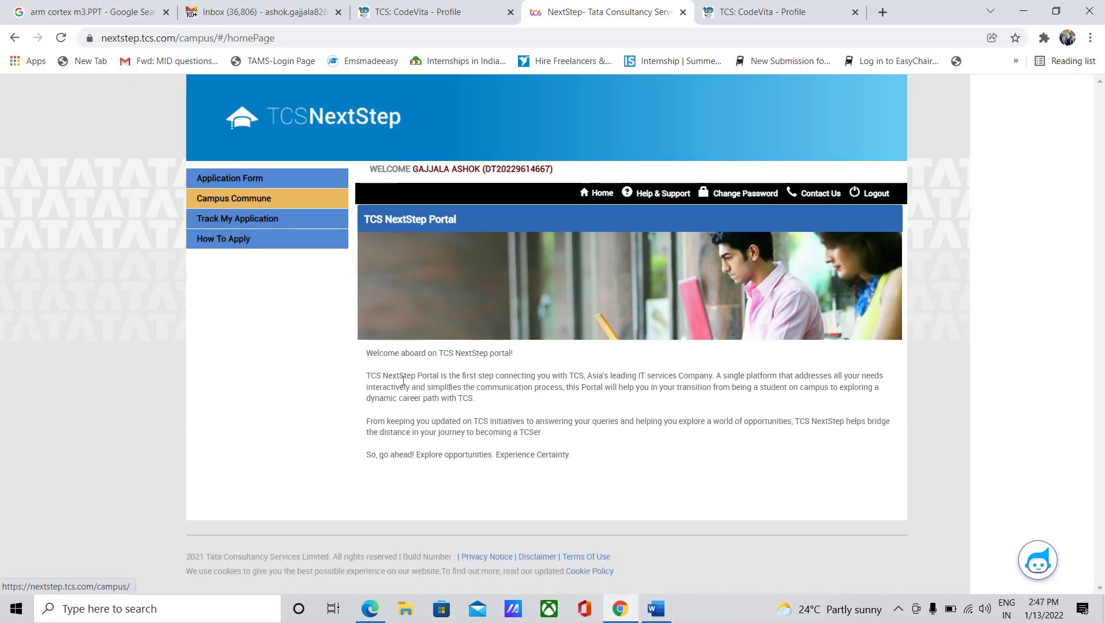
{"action": "left_click", "coordinate": [245, 223]}
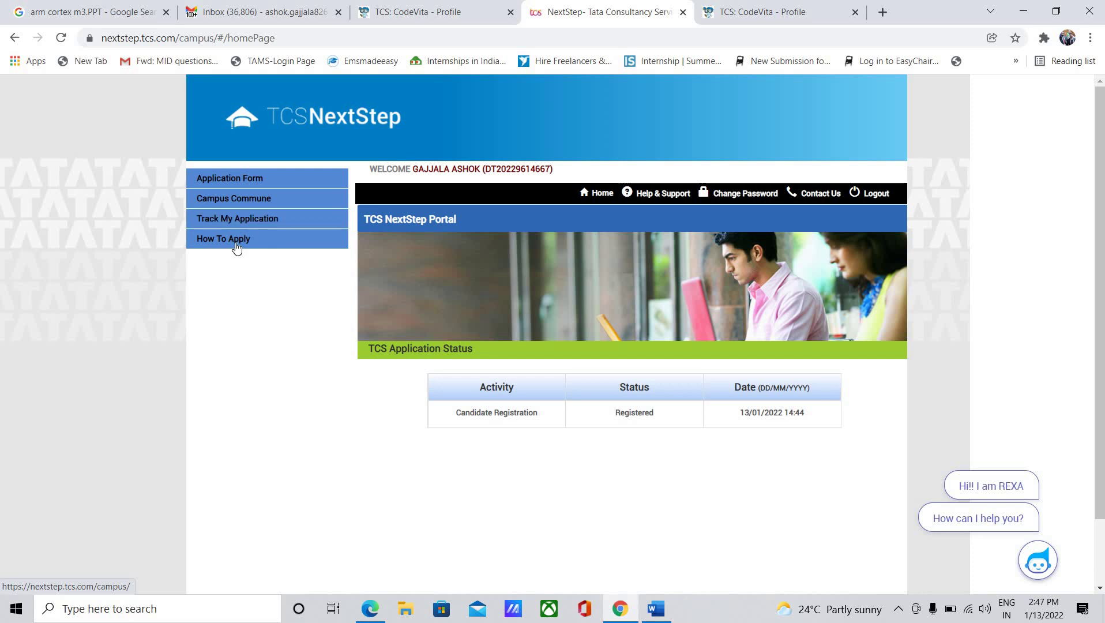
Read the How To Apply instructions for new candidates, returning to the top.
{"action": "left_click", "coordinate": [236, 246]}
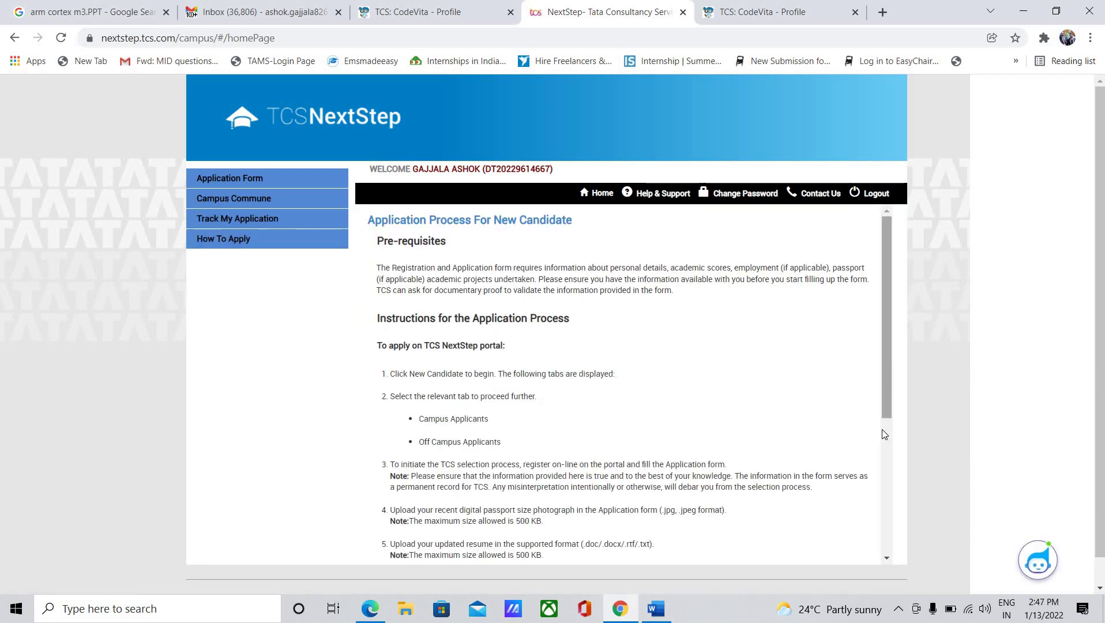
{"action": "left_click_drag", "start_coordinate": [890, 371], "coordinate": [872, 501]}
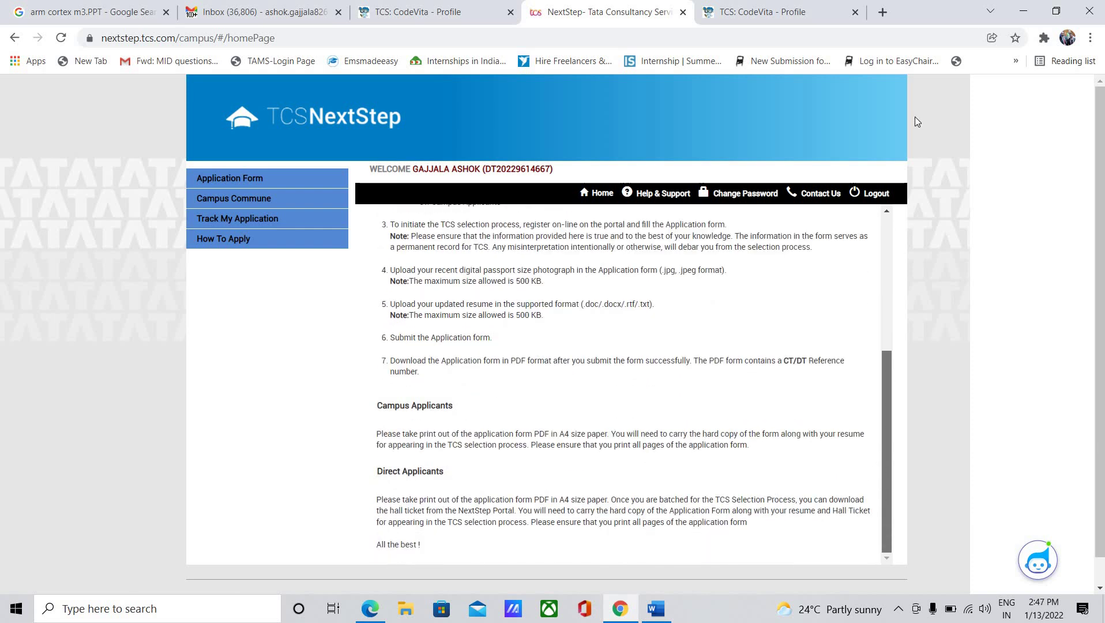
{"action": "key", "text": "Home"}
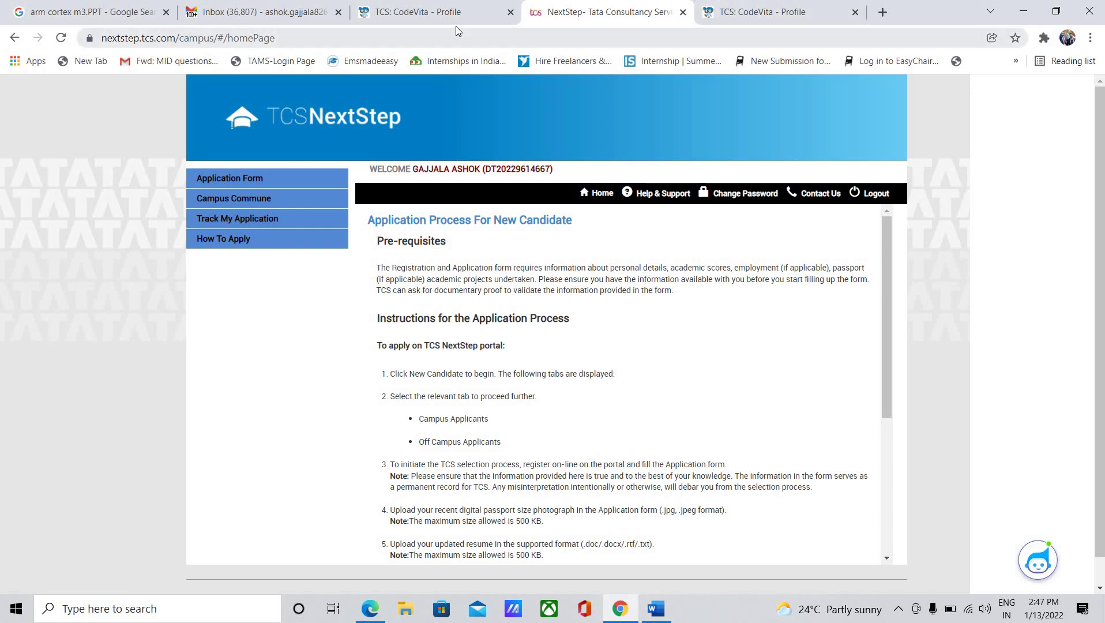
Paste the NextStep reference ID into the CodeVita profile's CT/DT Reference ID field.
{"action": "left_click", "coordinate": [426, 15]}
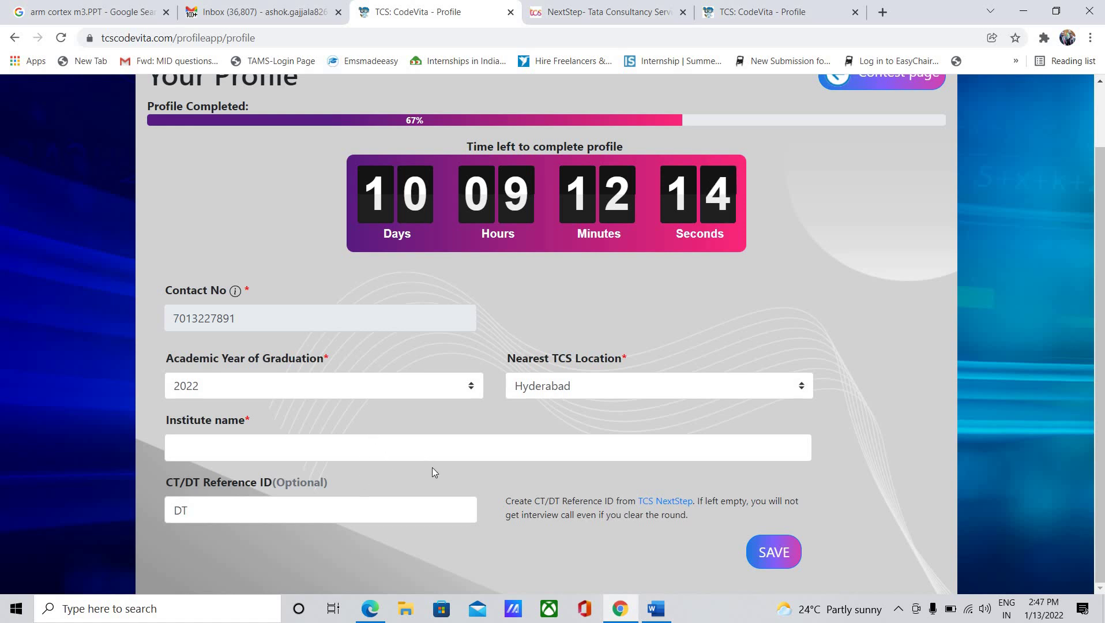
{"action": "left_click", "coordinate": [305, 445]}
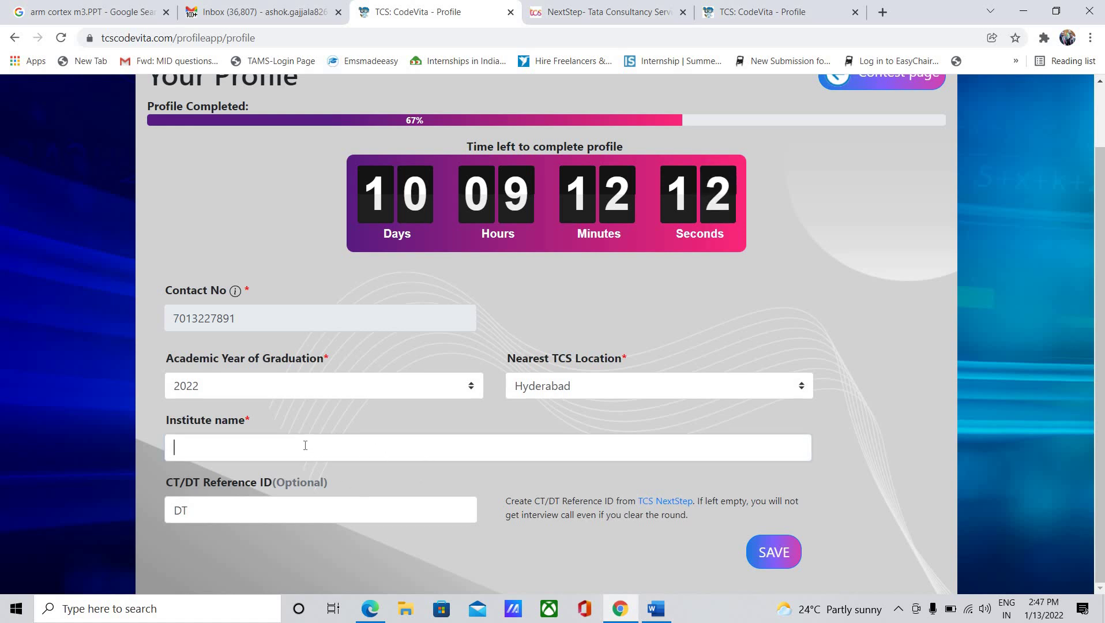
{"action": "left_click", "coordinate": [237, 512]}
{"action": "key", "text": "BackSpace"}
{"action": "key", "text": "BackSpace"}
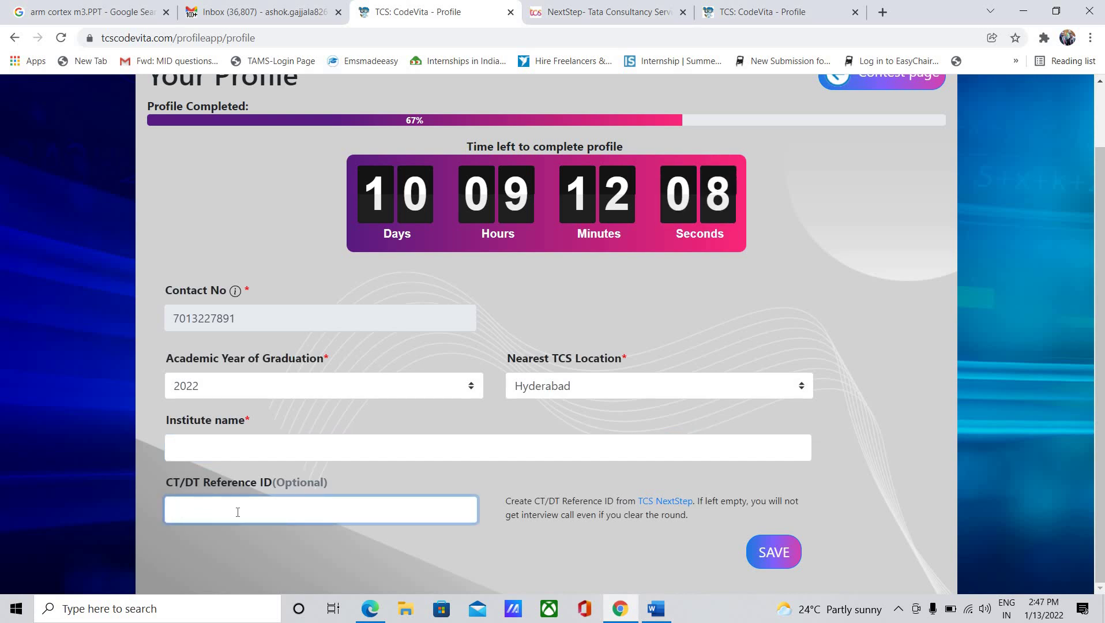
{"action": "key", "text": "ctrl+v"}
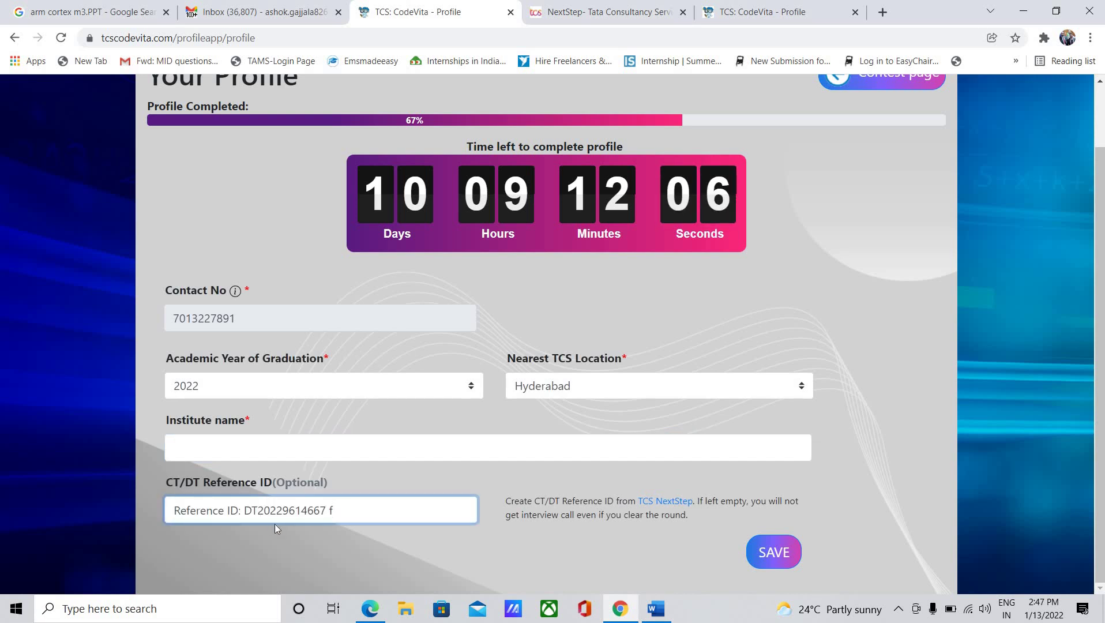
{"action": "key", "text": "BackSpace"}
{"action": "key", "text": "ctrl+a"}
{"action": "key", "text": "ctrl+v"}
Remove the stray characters from the reference ID and enter institute ST.MARY'S GROUP OF INSTITUTIONS GUNTUR.
{"action": "type", "text": "f"}
{"action": "left_click", "coordinate": [246, 512]}
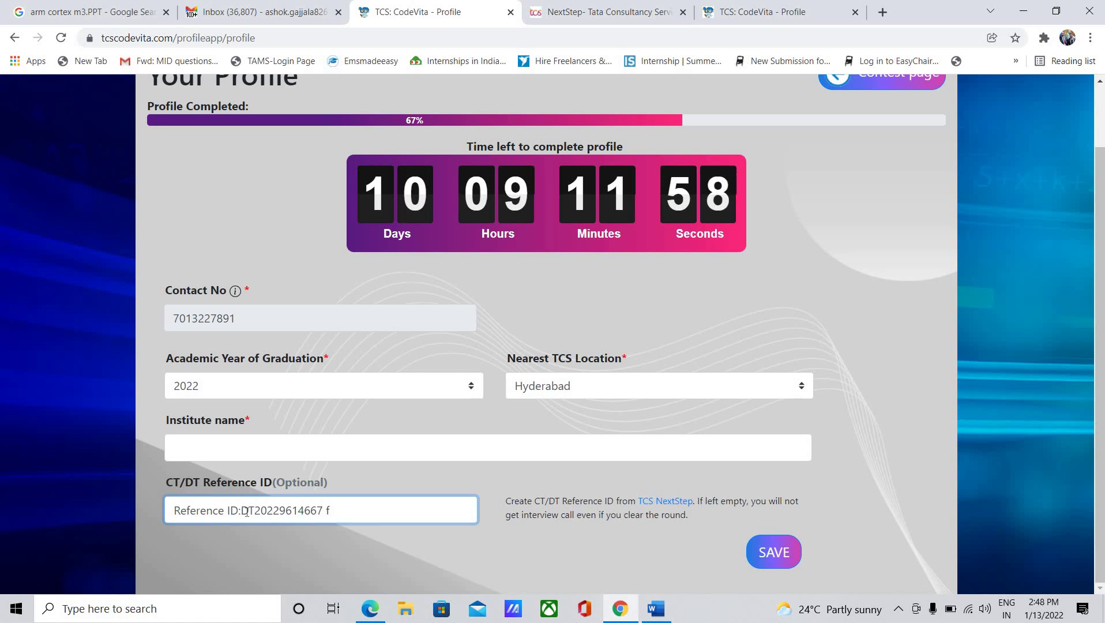
{"action": "key", "text": "BackSpace"}
{"action": "key", "text": "BackSpace"}
{"action": "key", "text": "BackSpace"}
{"action": "key", "text": "BackSpace"}
{"action": "key", "text": "BackSpace"}
{"action": "key", "text": "BackSpace"}
{"action": "key", "text": "BackSpace"}
{"action": "key", "text": "BackSpace"}
{"action": "key", "text": "BackSpace"}
{"action": "key", "text": "BackSpace"}
{"action": "key", "text": "BackSpace"}
{"action": "key", "text": "BackSpace"}
{"action": "key", "text": "BackSpace"}
{"action": "key", "text": "BackSpace"}
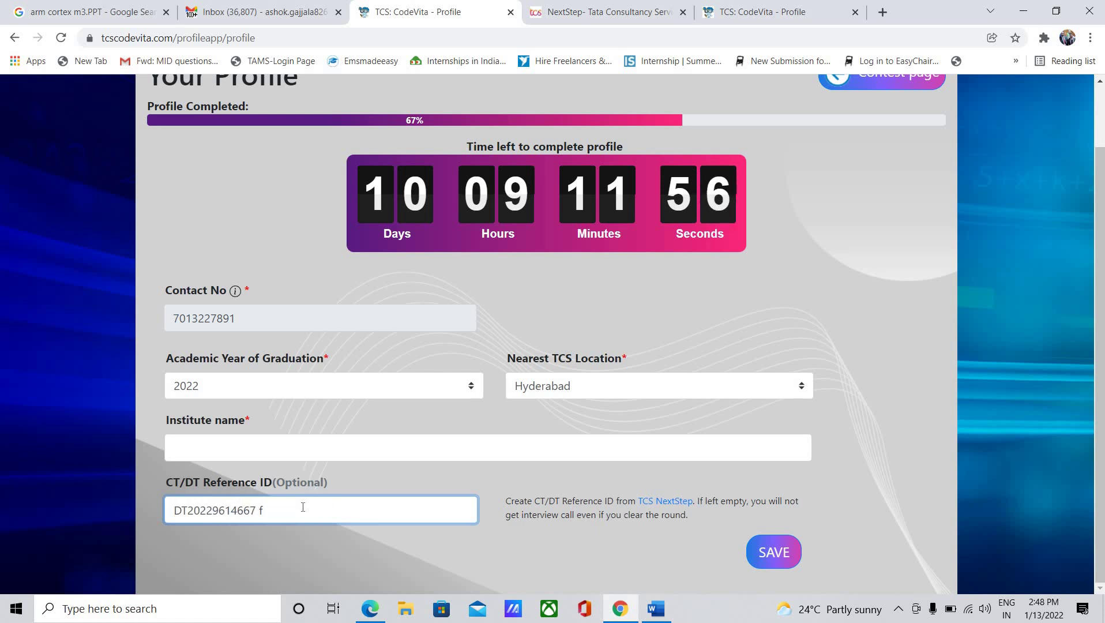
{"action": "key", "text": "BackSpace"}
{"action": "key", "text": "BackSpace"}
{"action": "left_click", "coordinate": [194, 447]}
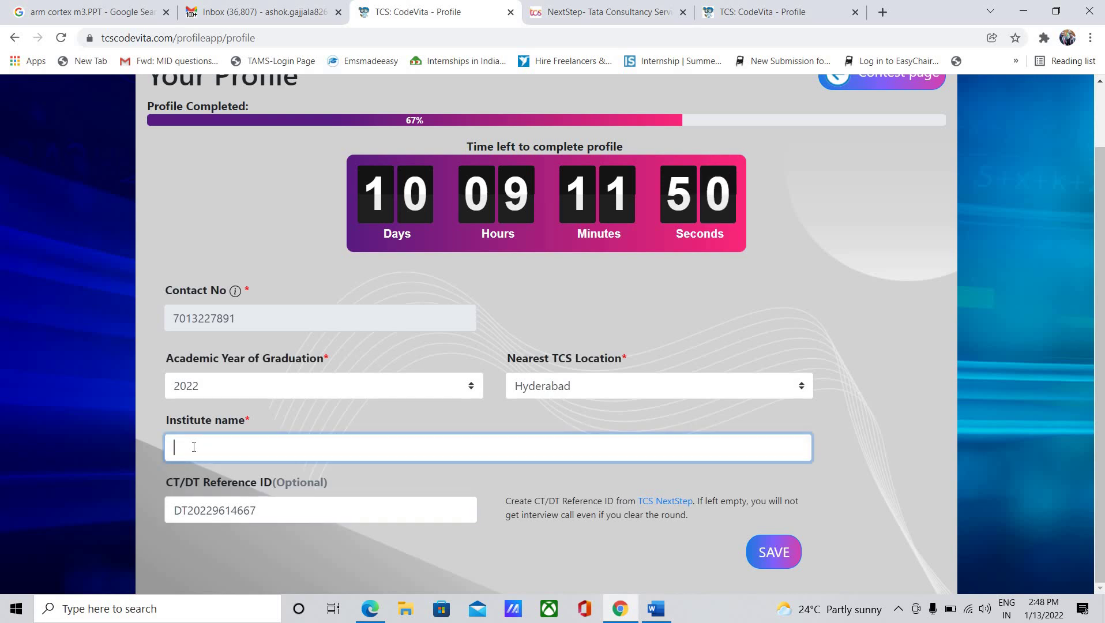
{"action": "type", "text": "ST"}
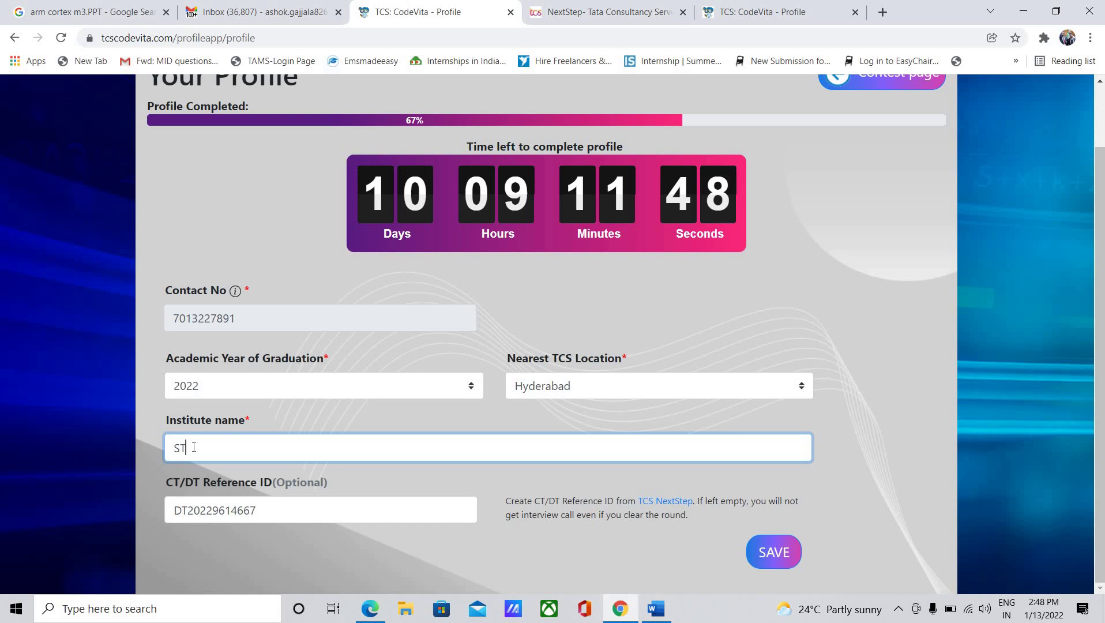
{"action": "type", "text": ".MARY"}
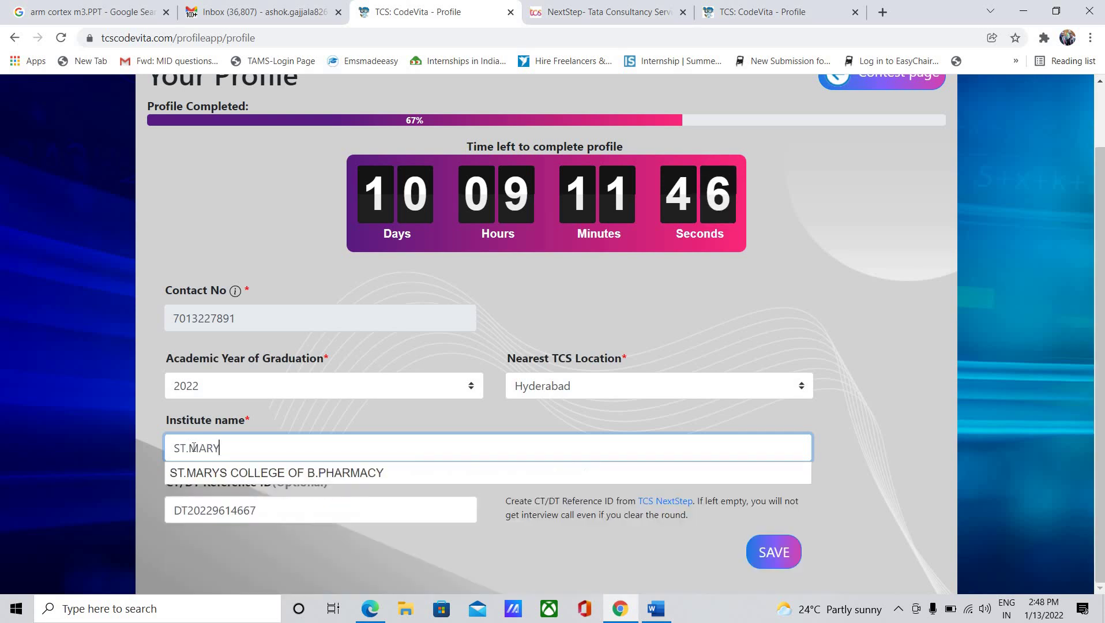
{"action": "type", "text": "'S"}
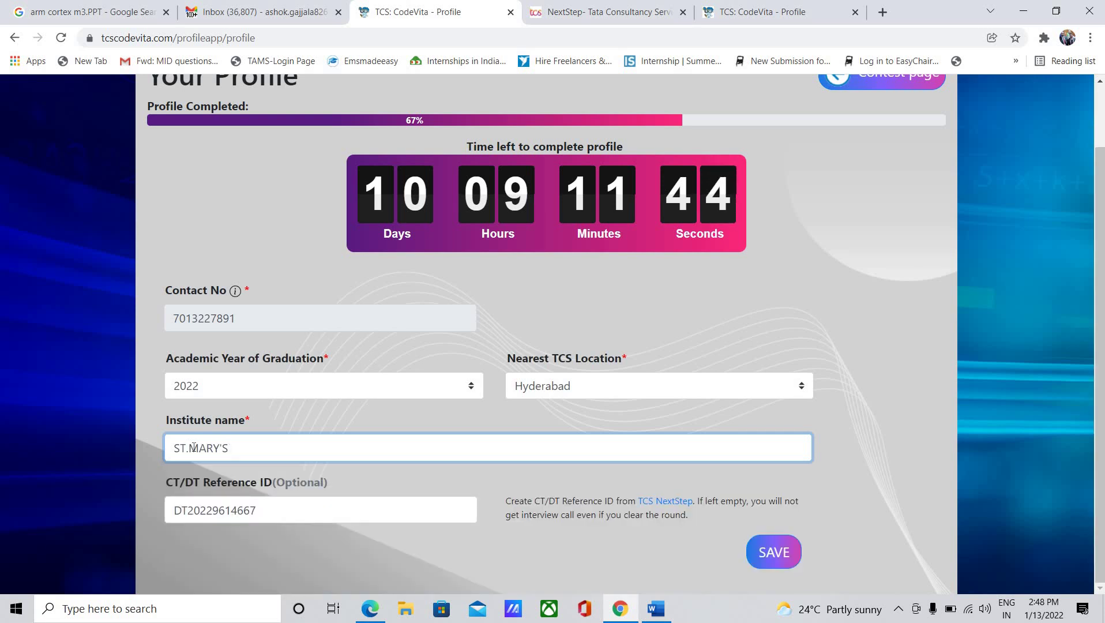
{"action": "type", "text": " GROUP"}
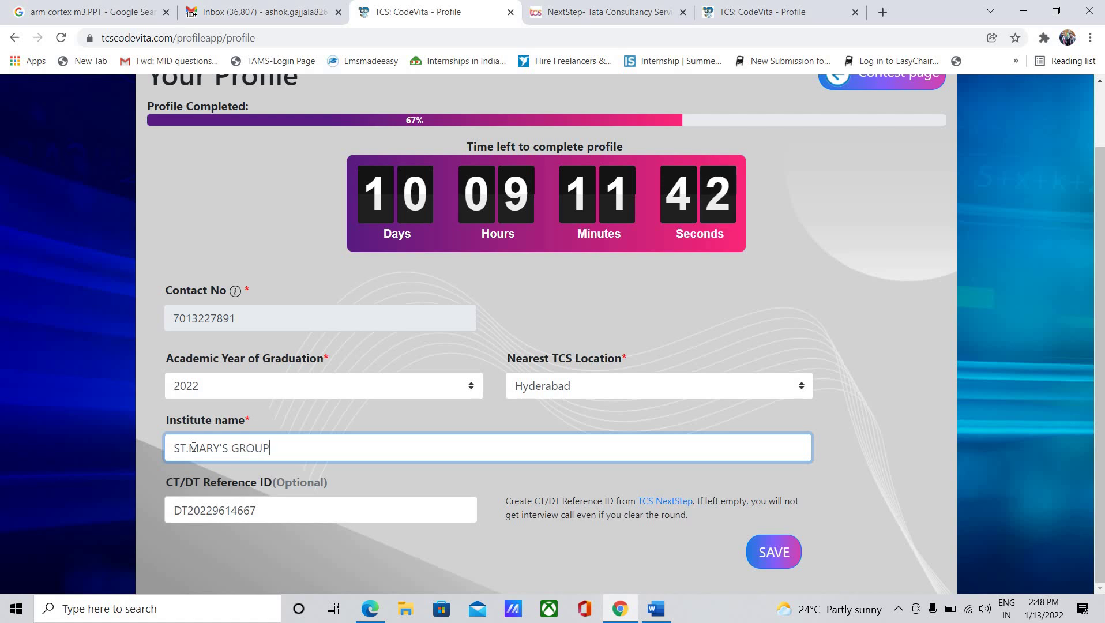
{"action": "type", "text": " OF INST"}
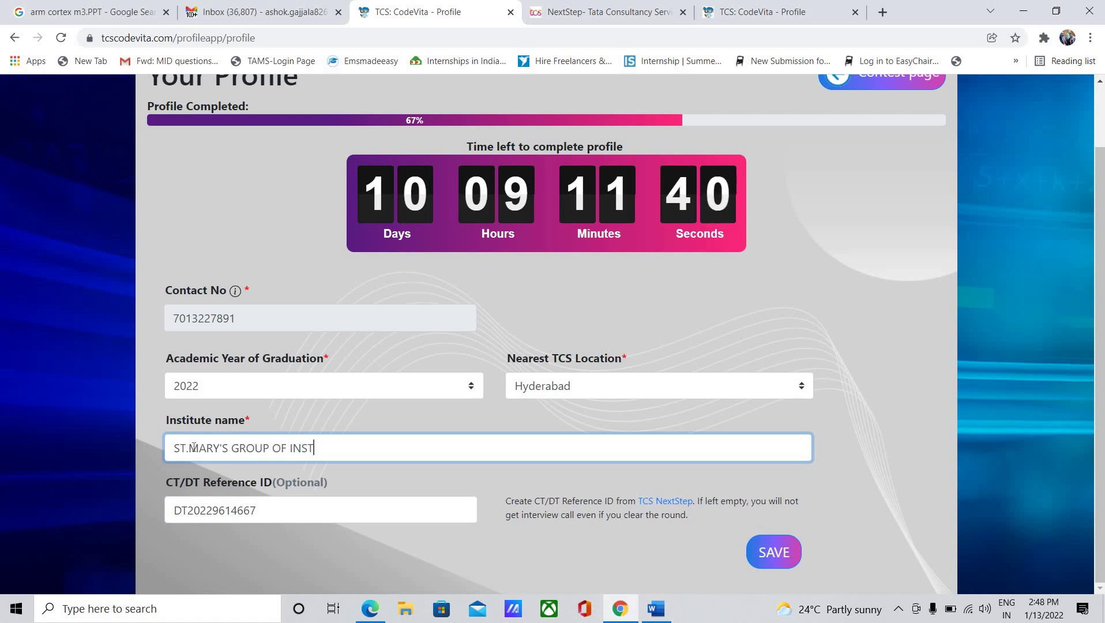
{"action": "type", "text": "ITUTIONS"}
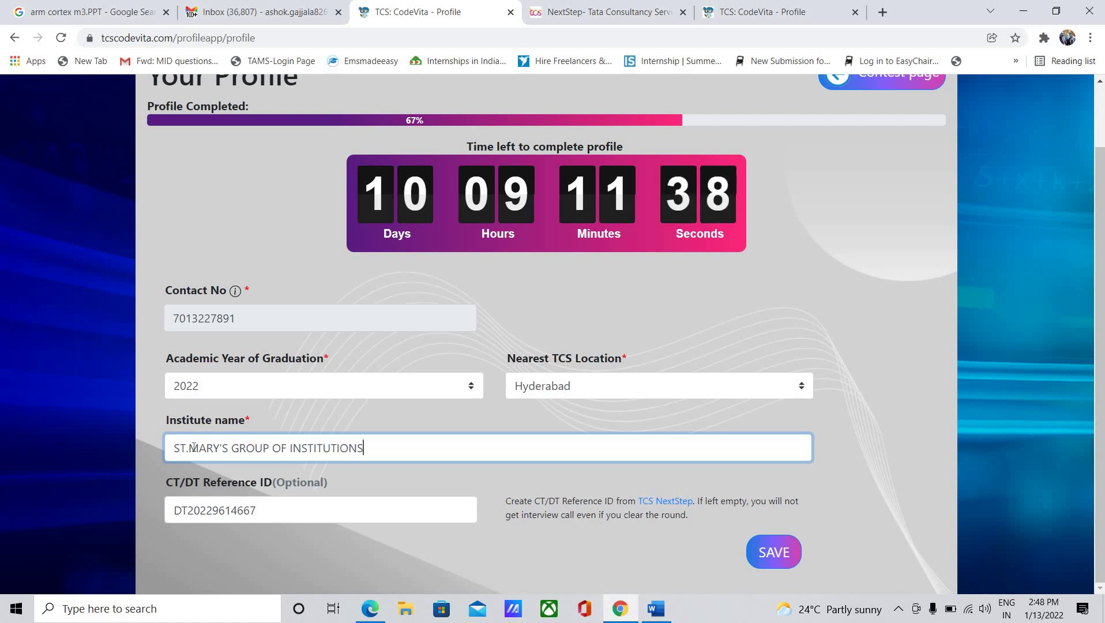
{"action": "type", "text": " GUNTUR"}
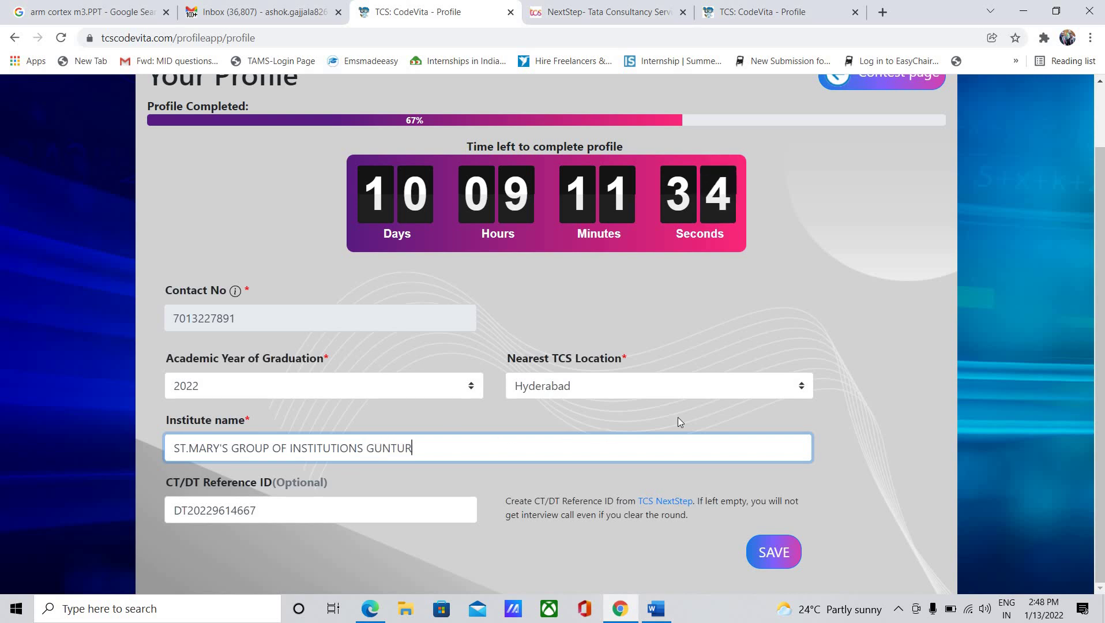
Re-enter institute ST.MARY'S GROUP OF INSTITUTIONS GUNTUR, save the profile, and dismiss the confirmation.
{"action": "left_click", "coordinate": [334, 452]}
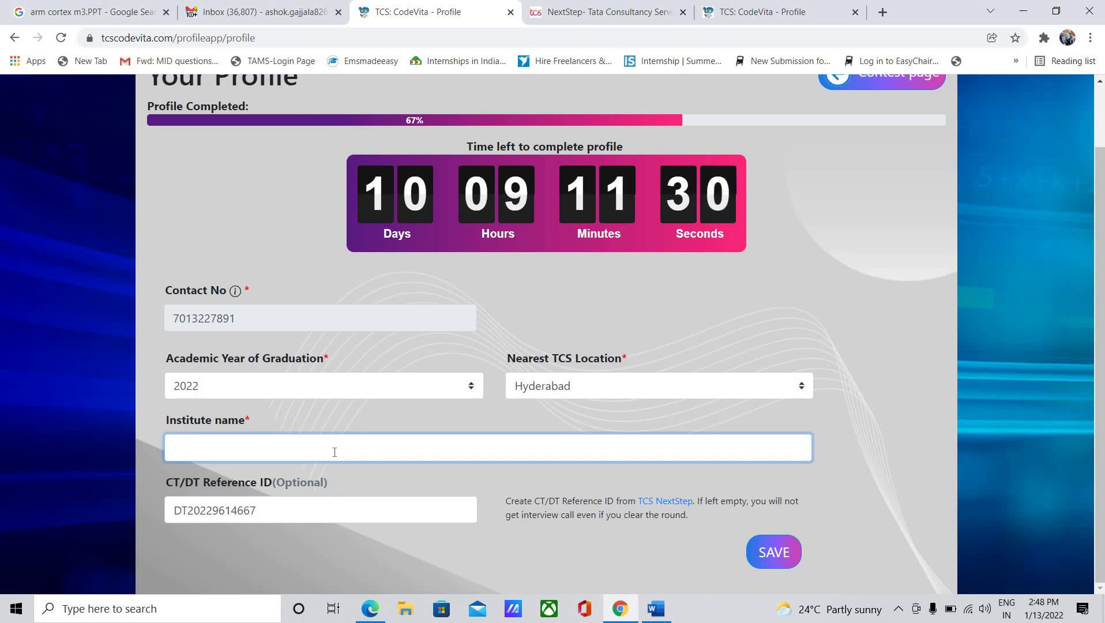
{"action": "type", "text": "ST"}
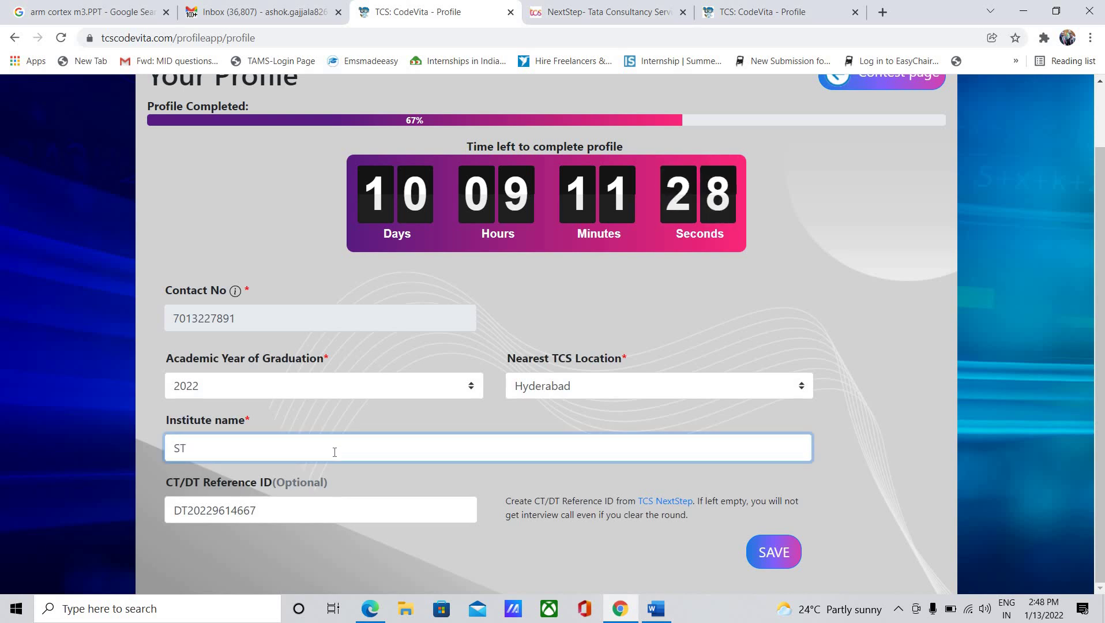
{"action": "type", "text": ".MARY'S"}
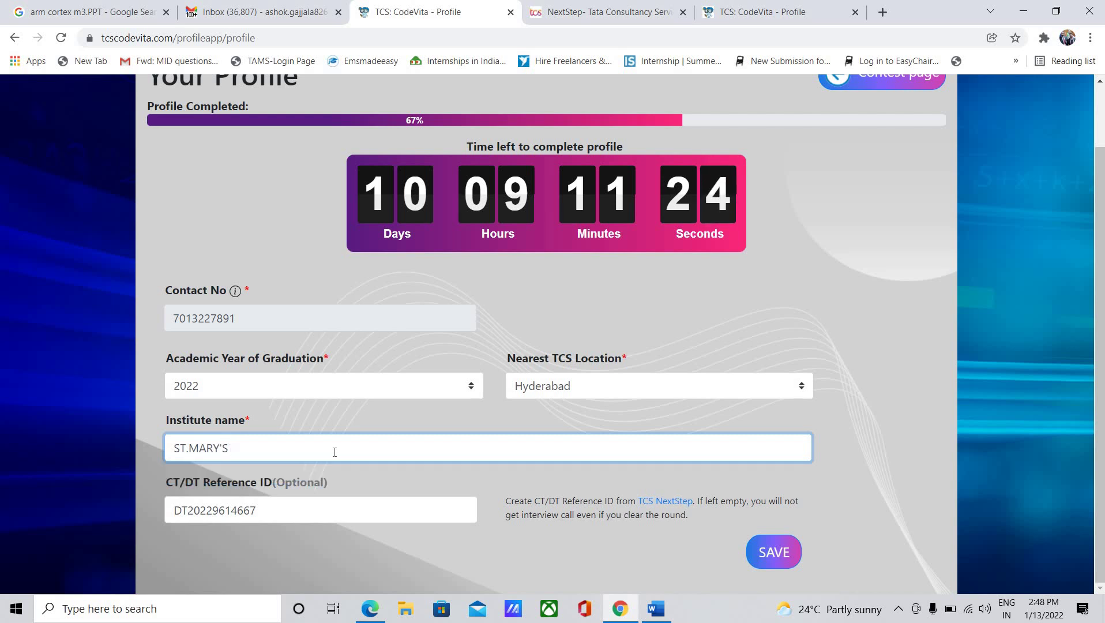
{"action": "type", "text": " GROUP"}
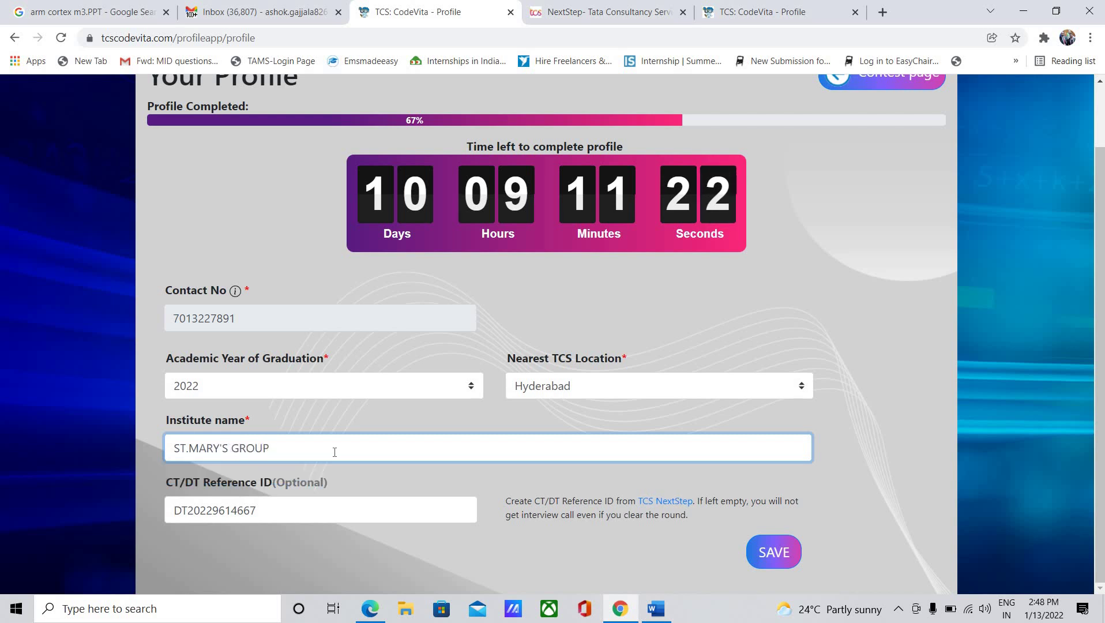
{"action": "type", "text": " OF INSTIT"}
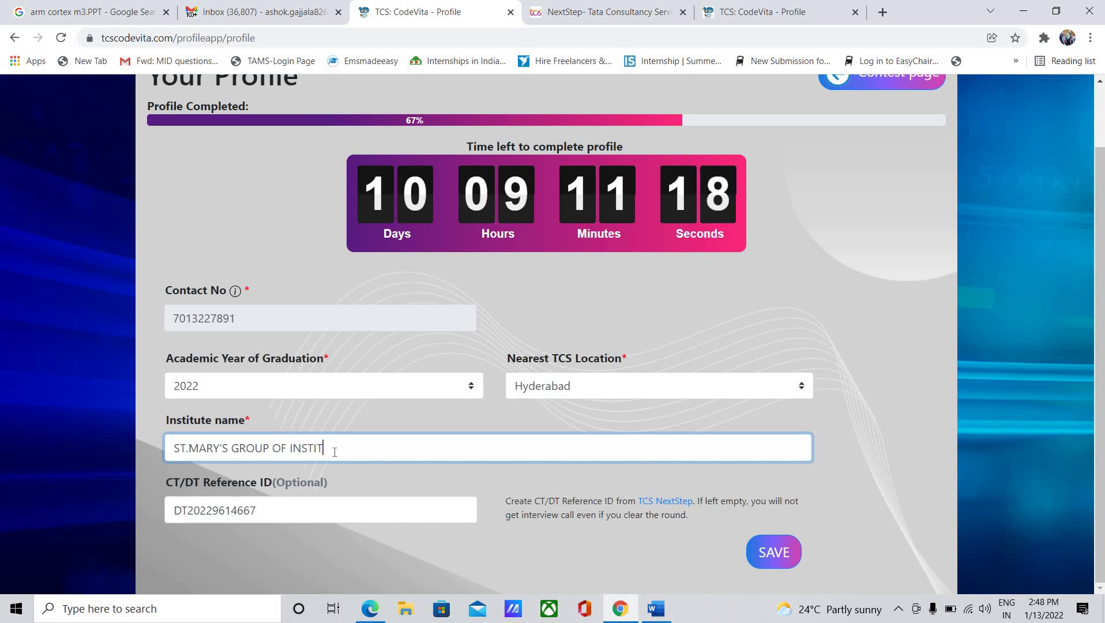
{"action": "type", "text": "UTIONS G"}
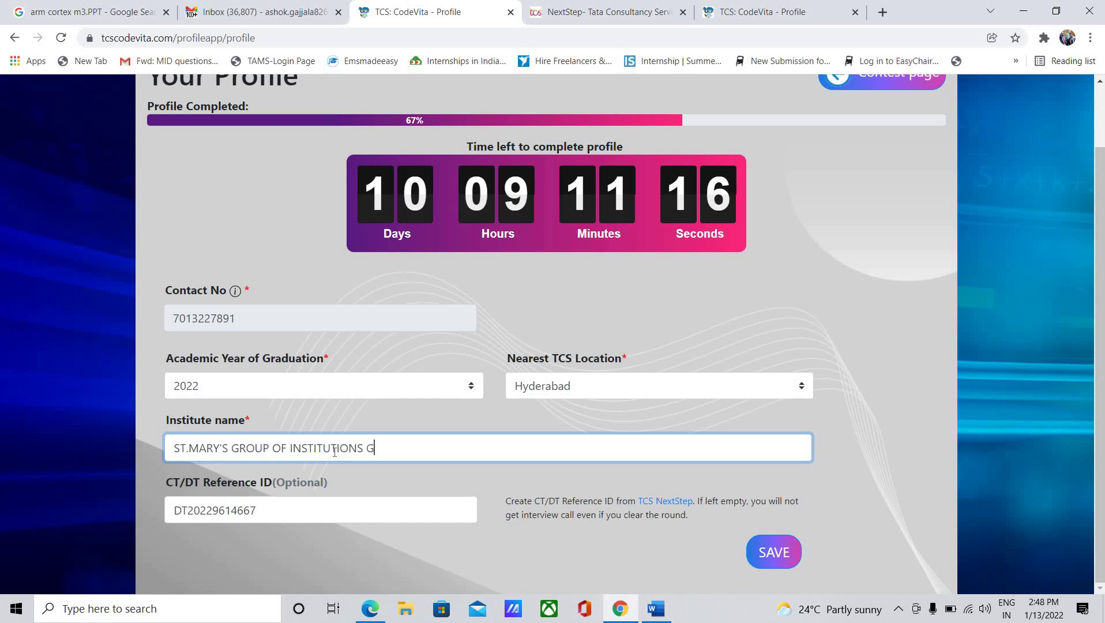
{"action": "type", "text": "UNTUR"}
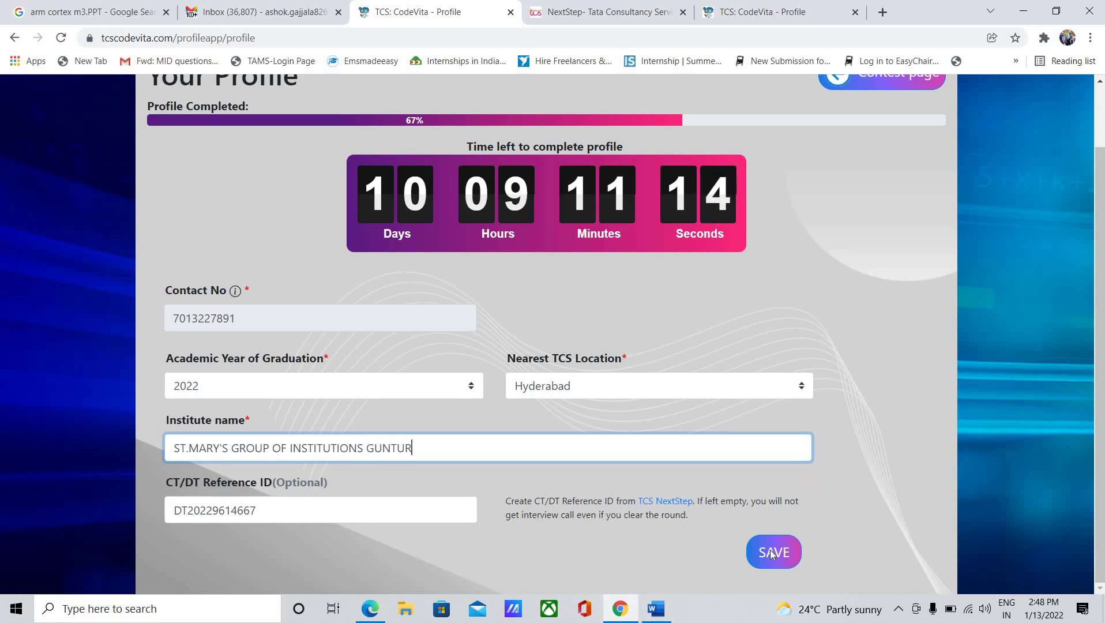
{"action": "left_click", "coordinate": [771, 552]}
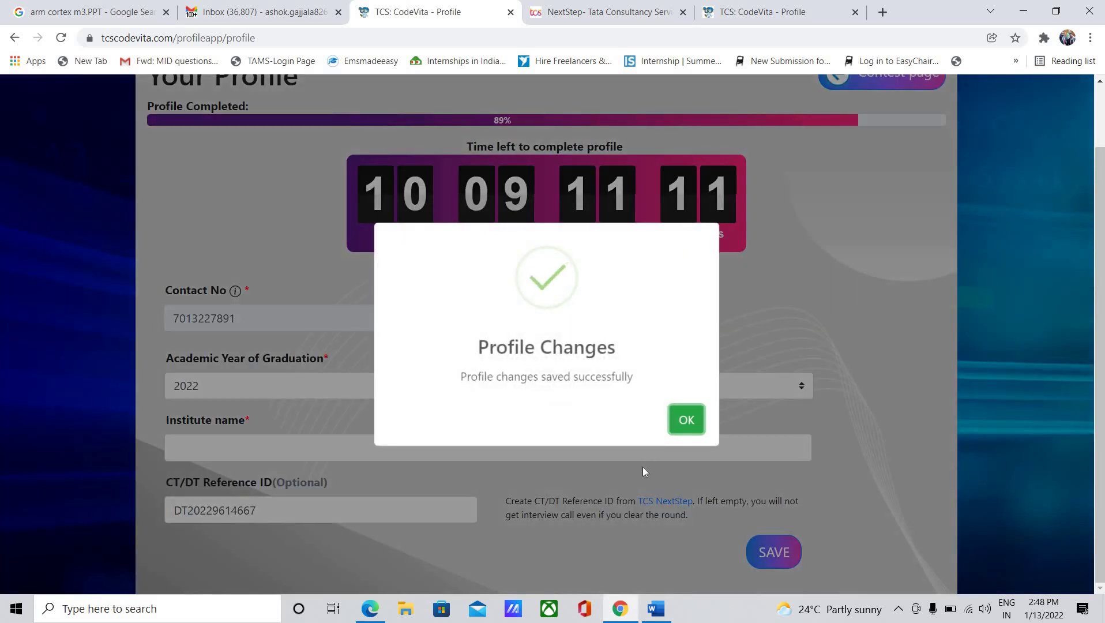
{"action": "left_click", "coordinate": [686, 421]}
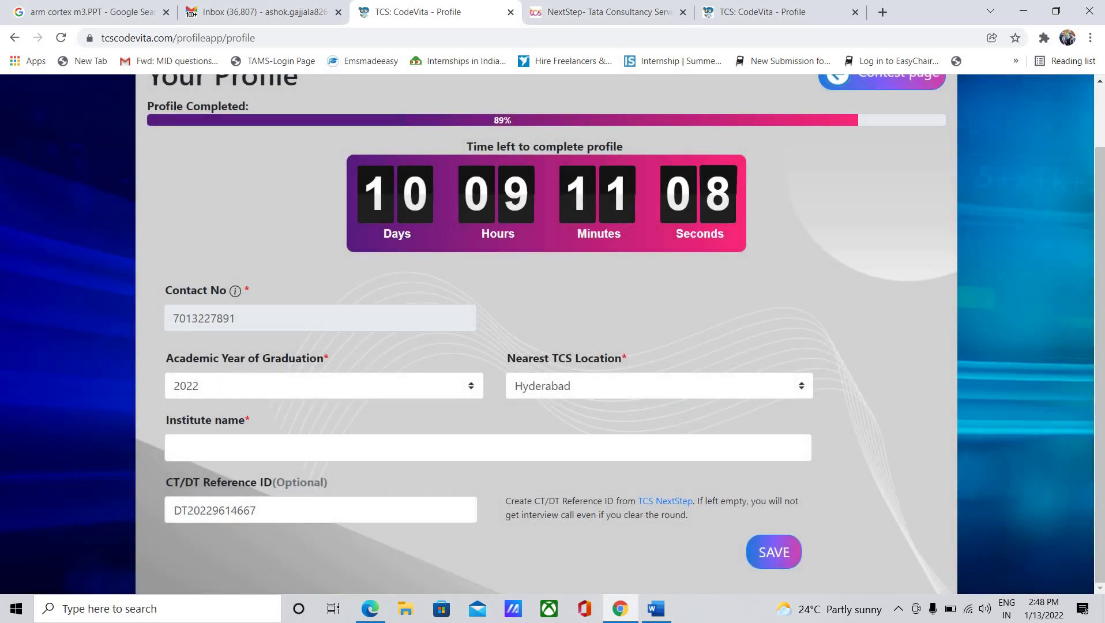
{"action": "scroll", "coordinate": [833, 152], "scroll_direction": "up", "scroll_amount": 1}
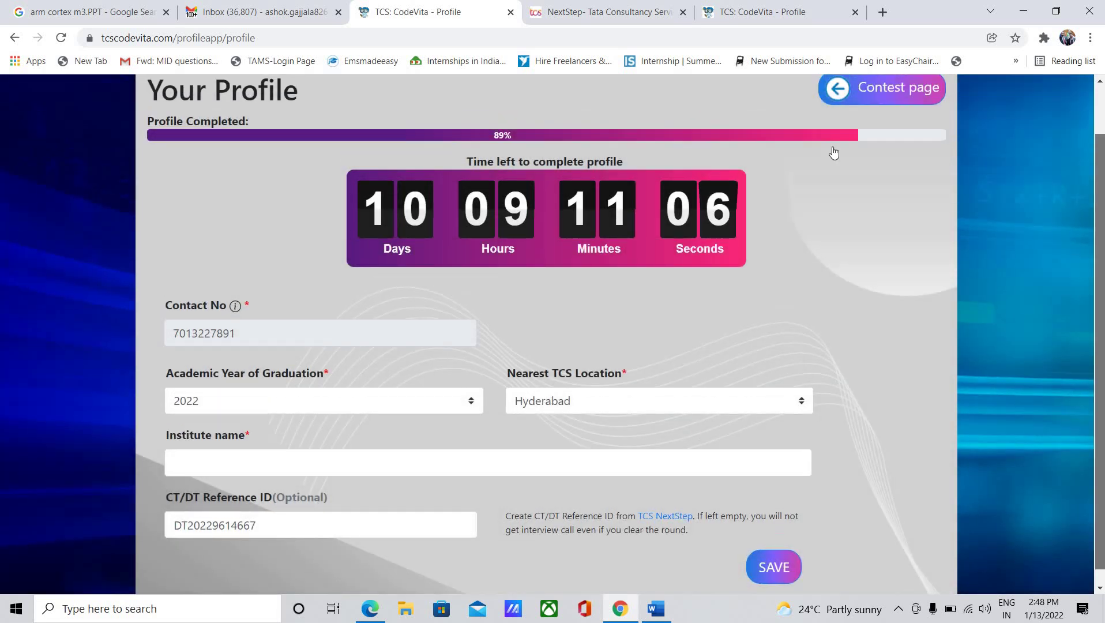
{"action": "scroll", "coordinate": [833, 151], "scroll_direction": "up", "scroll_amount": 1}
Open the CodeVita contest page and view the Eligibility Criteria guidelines.
{"action": "left_click", "coordinate": [869, 144]}
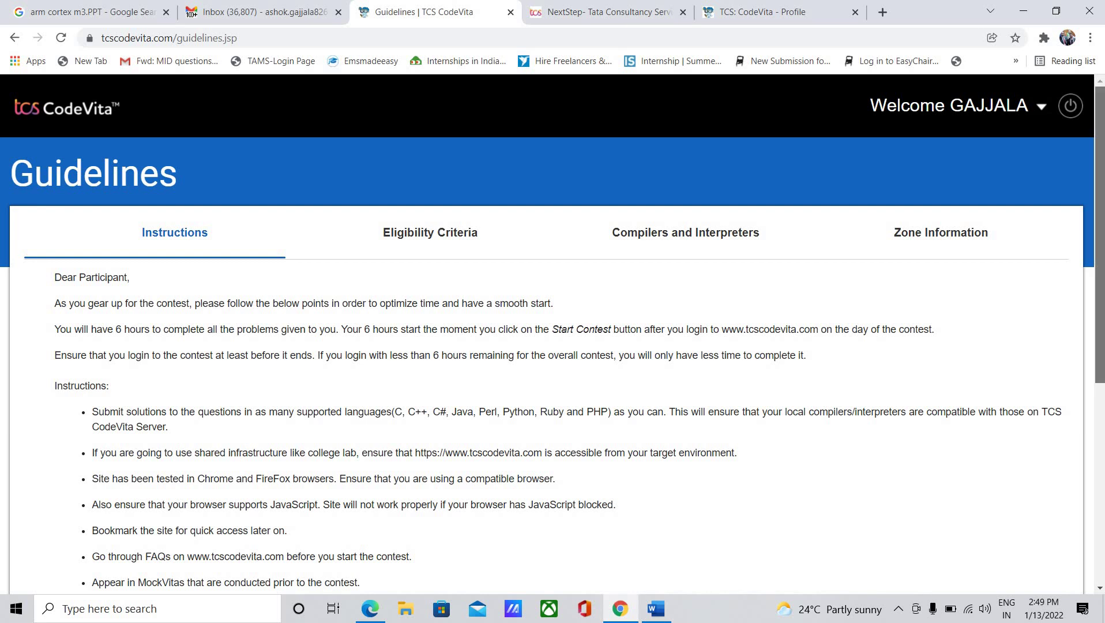
{"action": "scroll", "coordinate": [1098, 231], "scroll_direction": "down", "scroll_amount": 5}
{"action": "scroll", "coordinate": [424, 222], "scroll_direction": "up", "scroll_amount": 4}
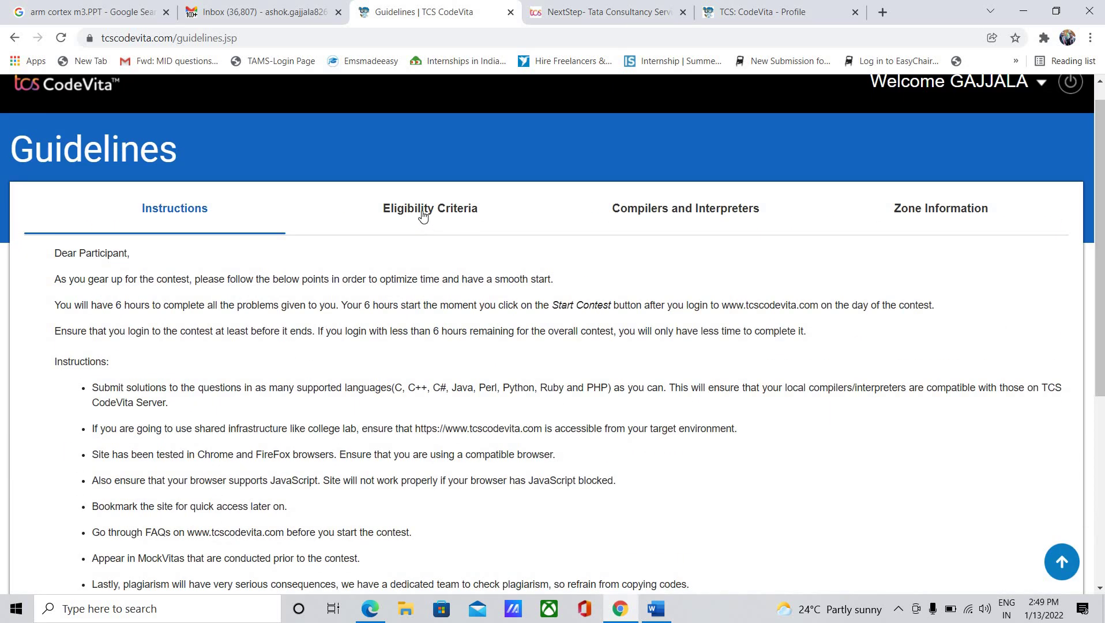
{"action": "left_click", "coordinate": [423, 215]}
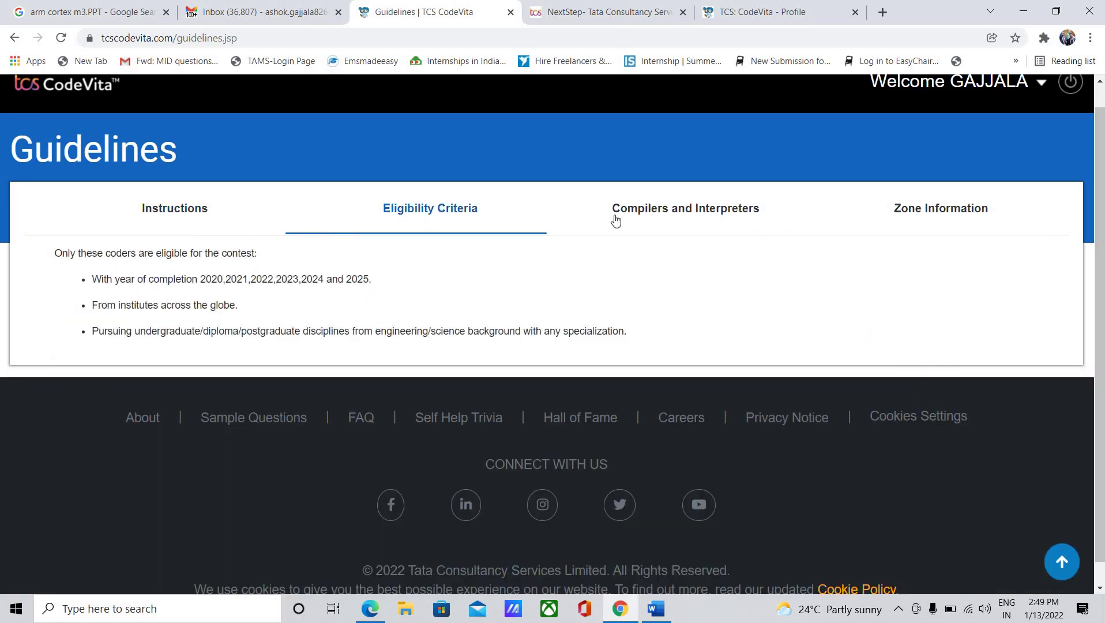
Check the supported compilers and interpreters, then return to the other profile page.
{"action": "left_click", "coordinate": [659, 211]}
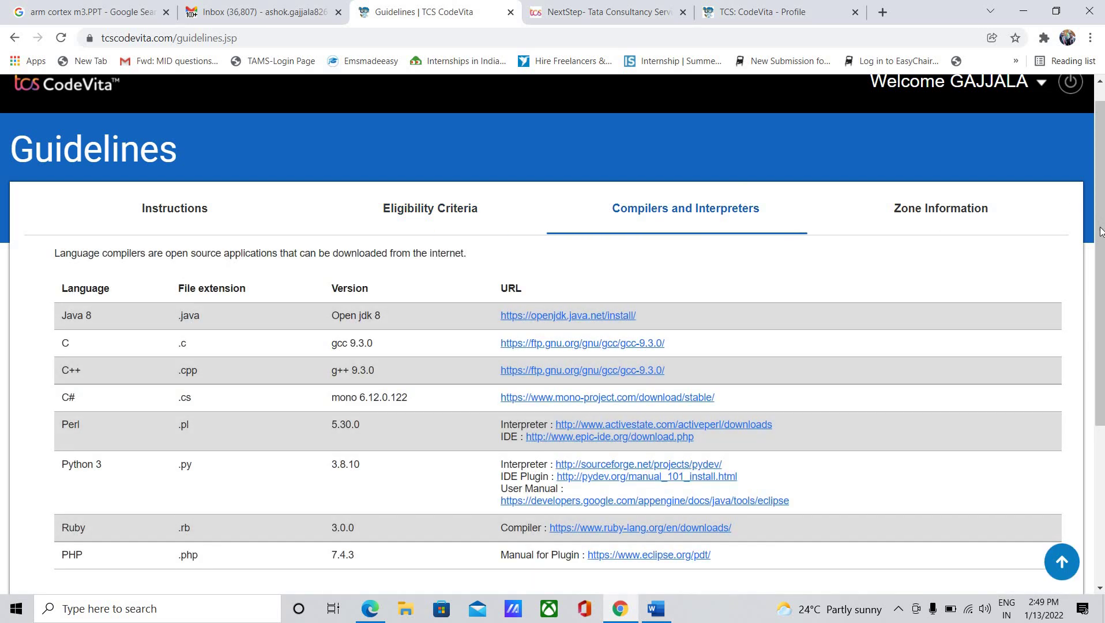
{"action": "scroll", "coordinate": [409, 373], "scroll_direction": "down", "scroll_amount": 1}
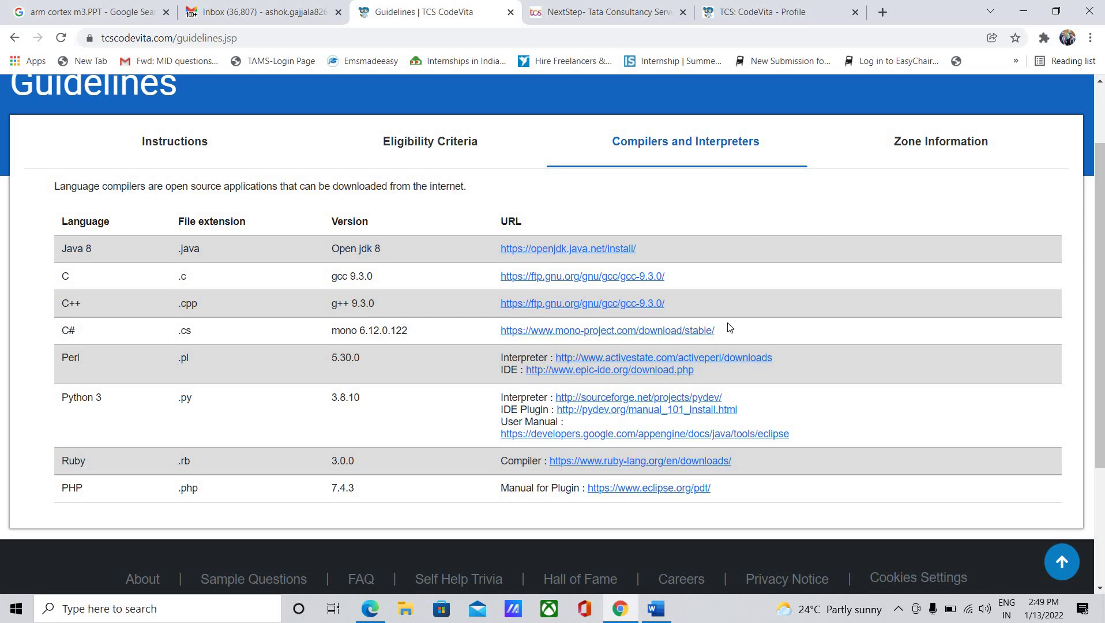
{"action": "left_click", "coordinate": [778, 13]}
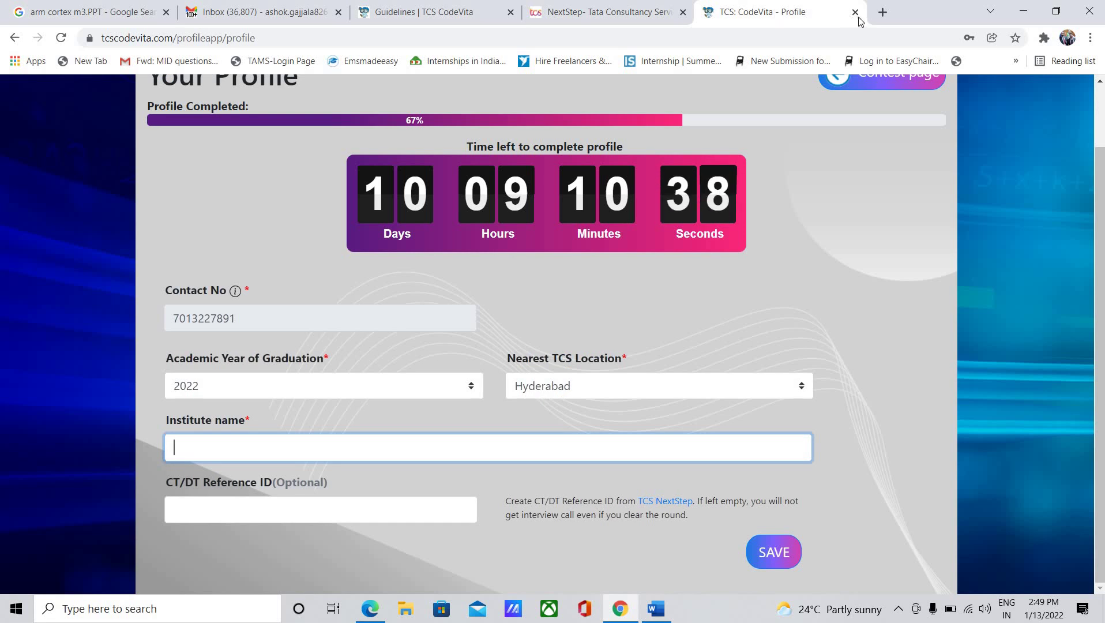
Close the duplicate CodeVita profile and reopen the NextStep Application Form's important instructions.
{"action": "key", "text": "ctrl+w"}
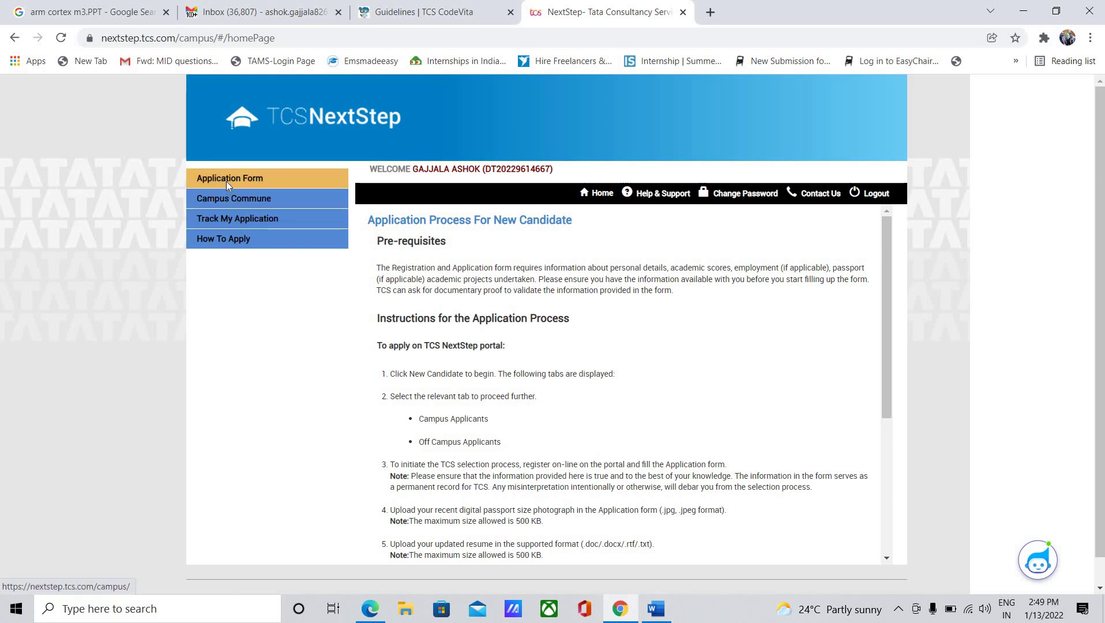
{"action": "left_click", "coordinate": [226, 181]}
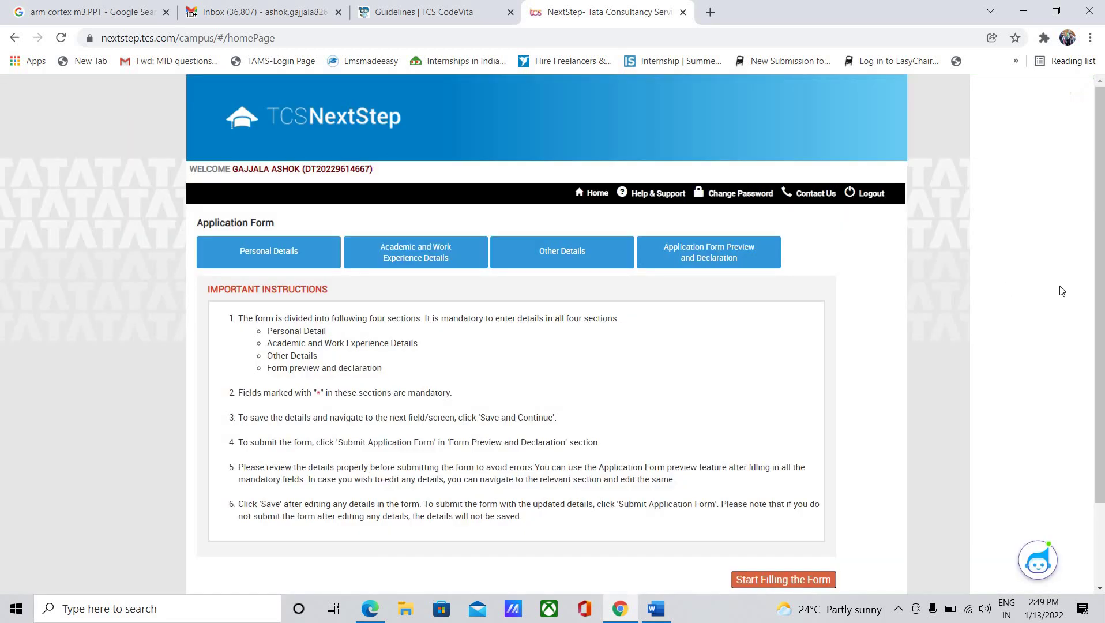
{"action": "scroll", "coordinate": [1091, 257], "scroll_direction": "down", "scroll_amount": 2}
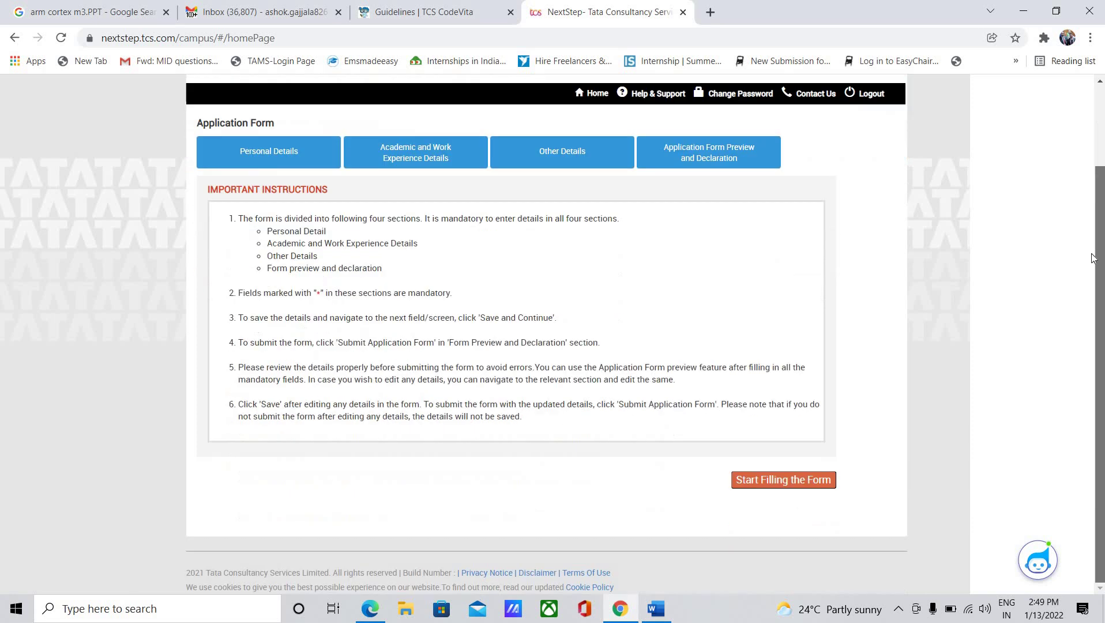
{"action": "scroll", "coordinate": [1088, 217], "scroll_direction": "up", "scroll_amount": 2}
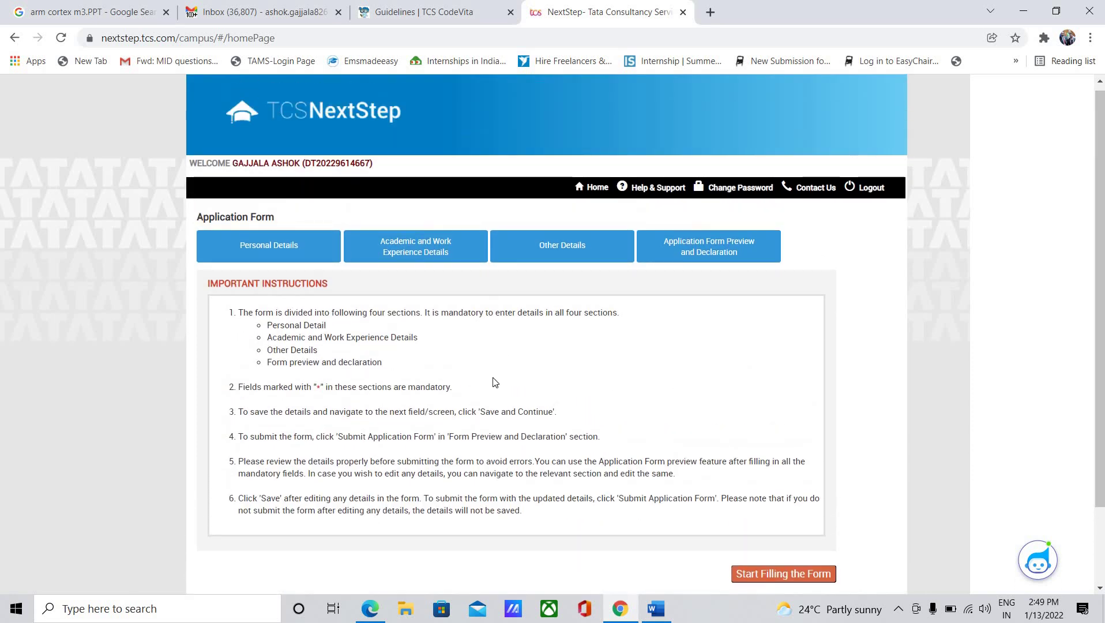